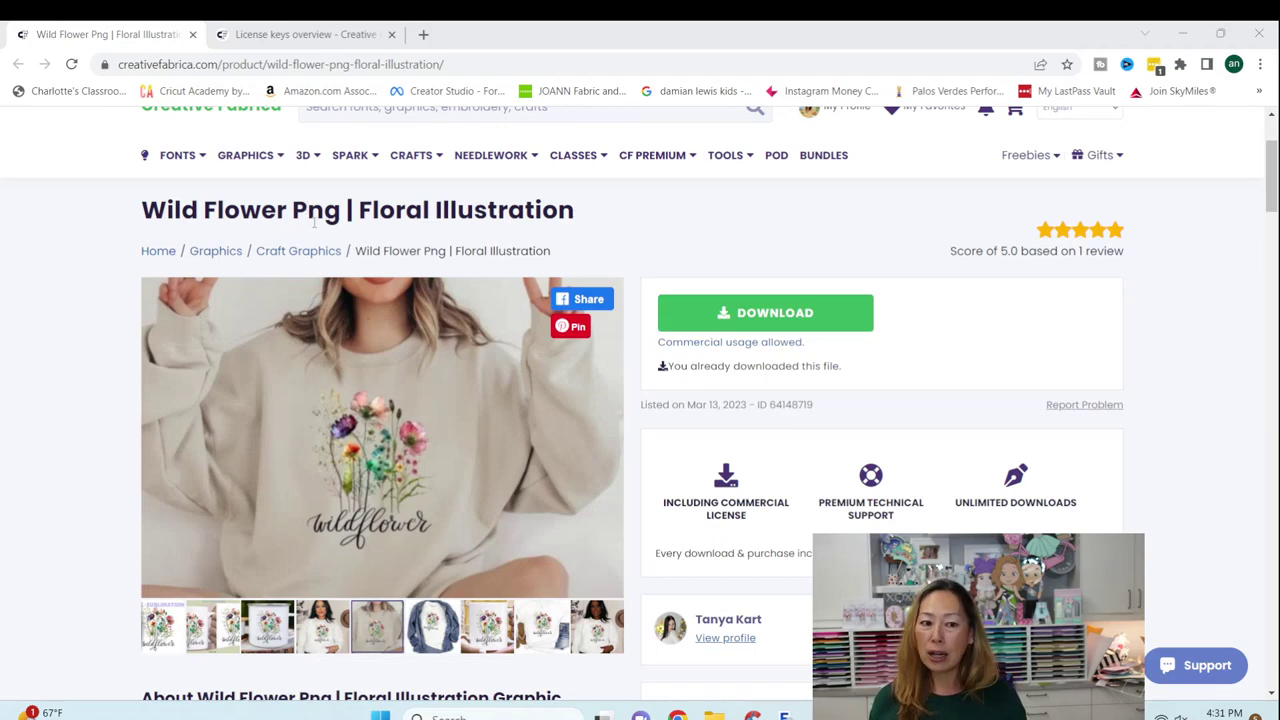
Download the Wild Flower Png floral illustration zip from its Creative Fabrica product page
click(820, 322)
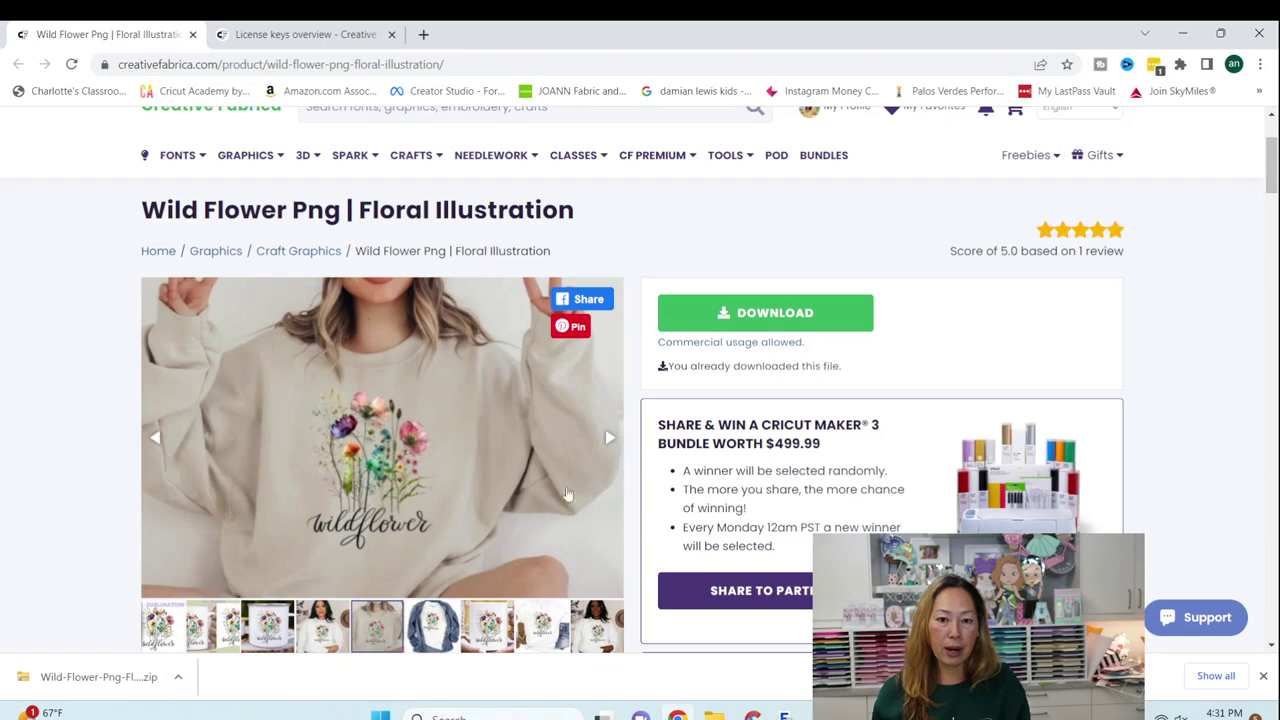
scroll(766, 300, up, 2)
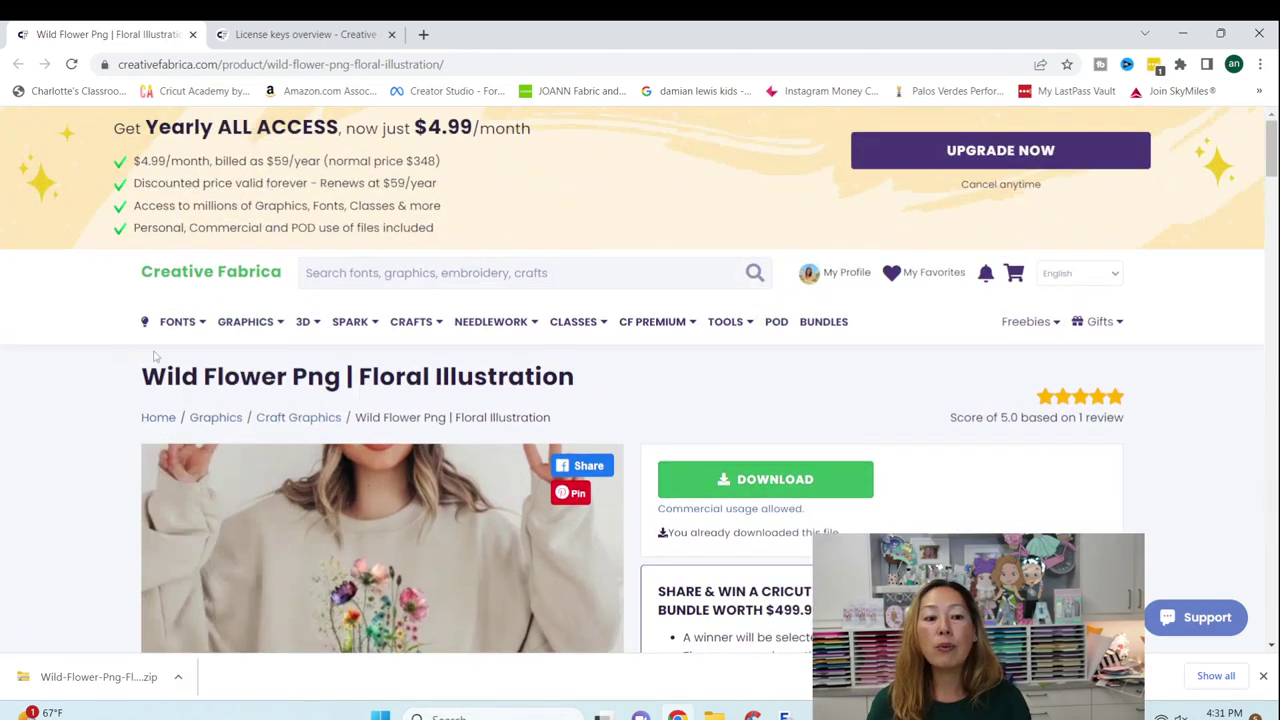
mouse_move(182, 328)
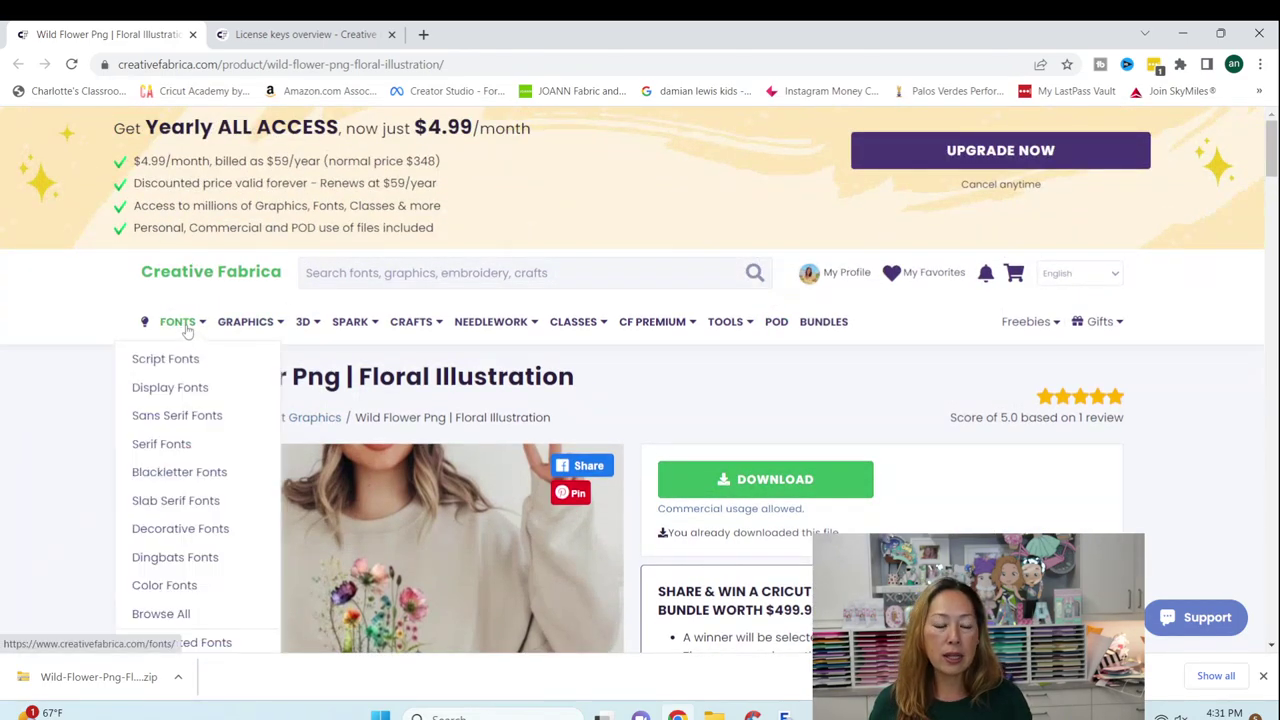
Open and browse the Creative Fabrica Fonts catalogue page
click(187, 322)
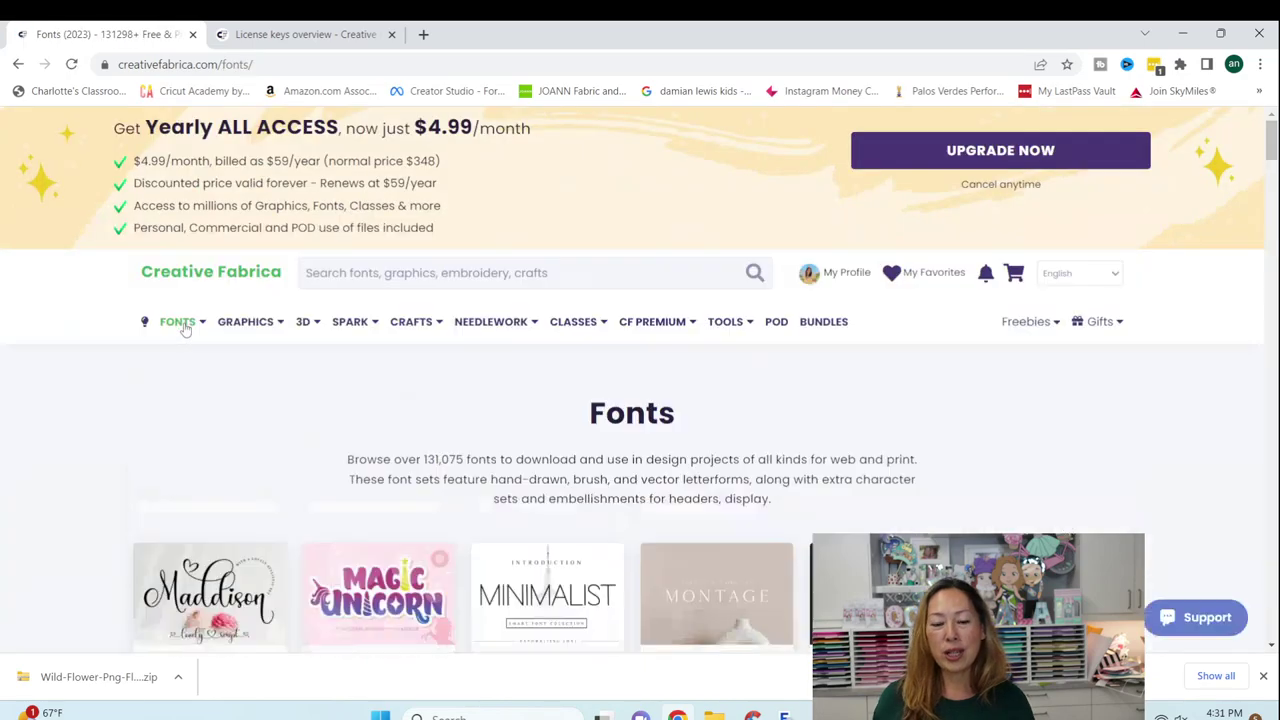
scroll(614, 357, down, 1)
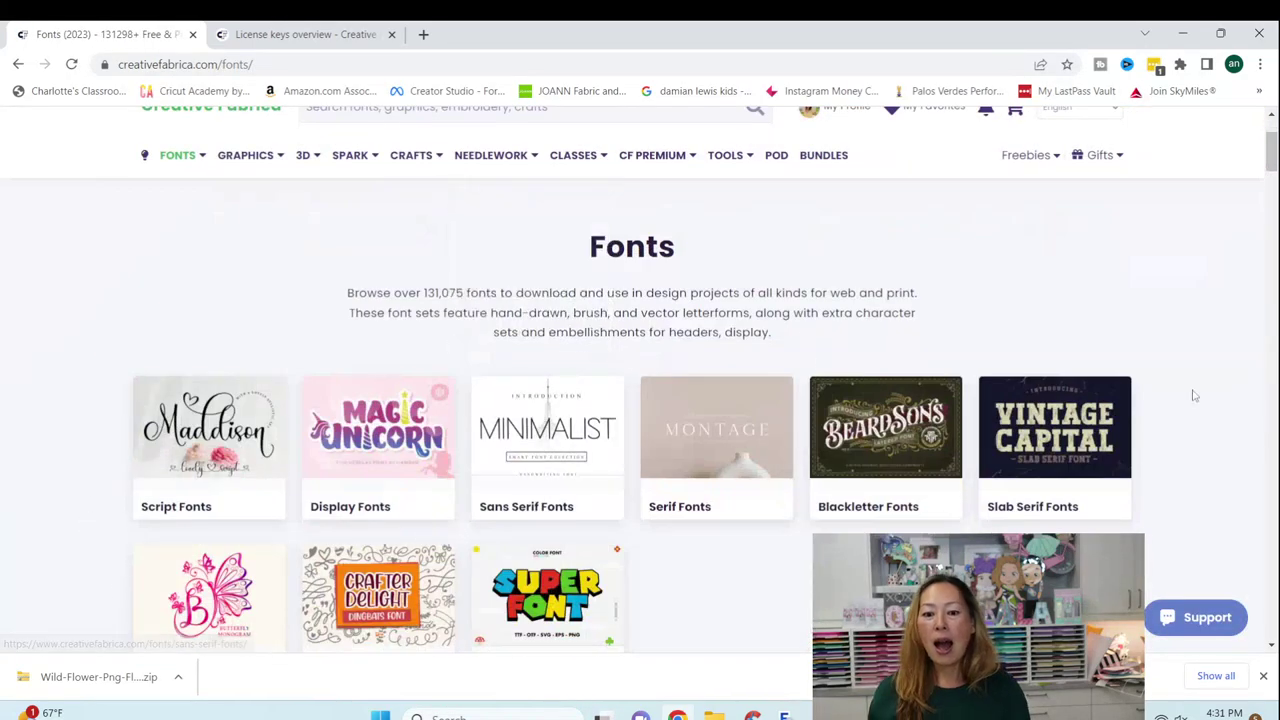
scroll(1184, 370, down, 1)
scroll(1184, 370, down, 1)
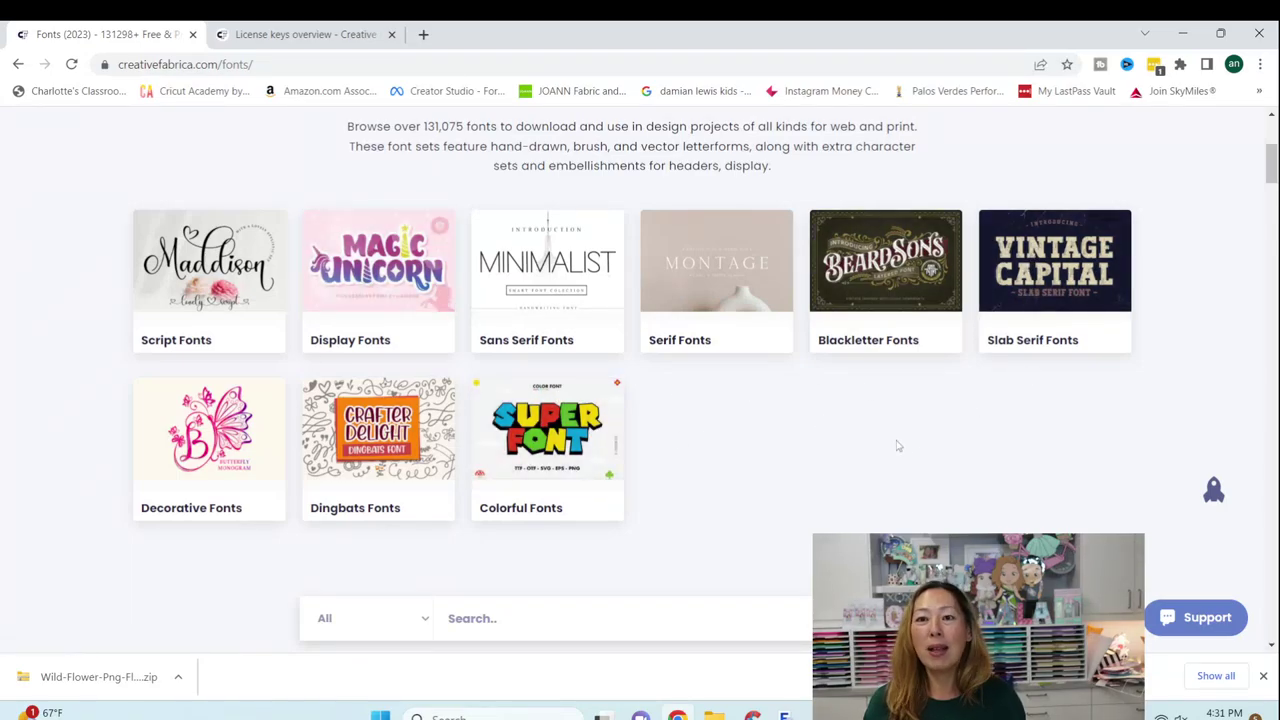
scroll(678, 393, up, 2)
Browse the Script Fonts collection
mouse_move(177, 155)
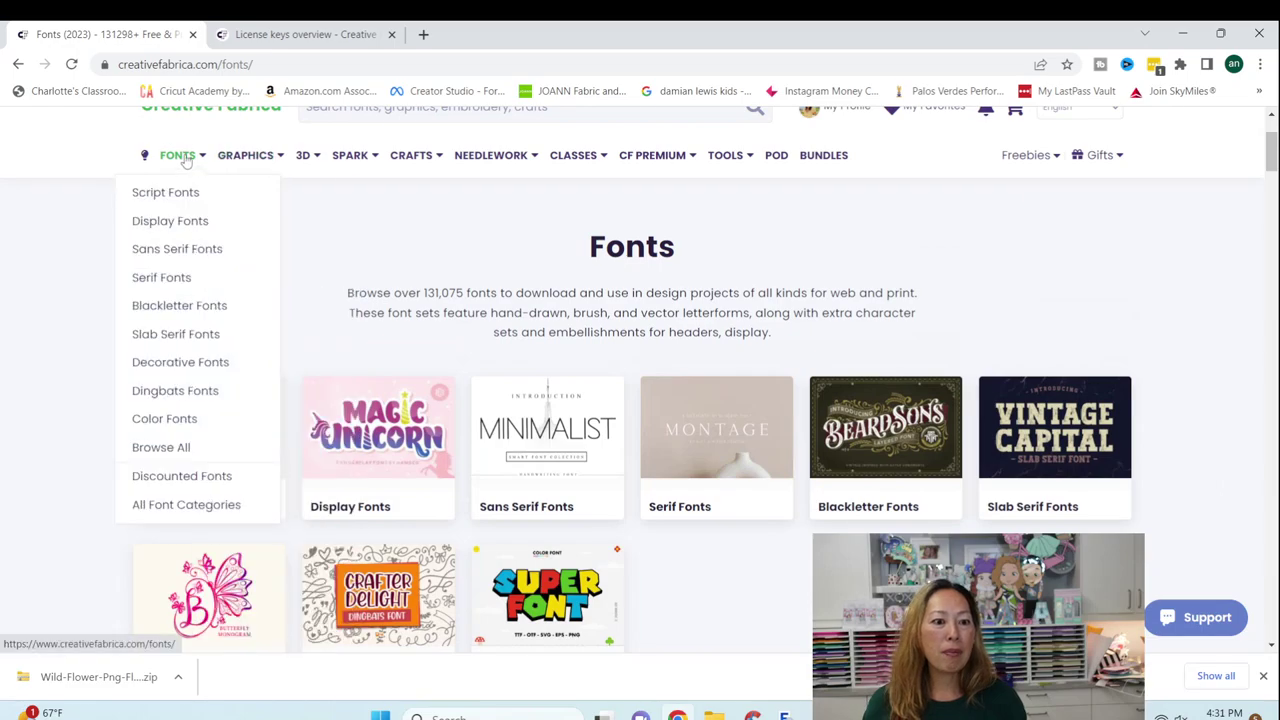
click(180, 195)
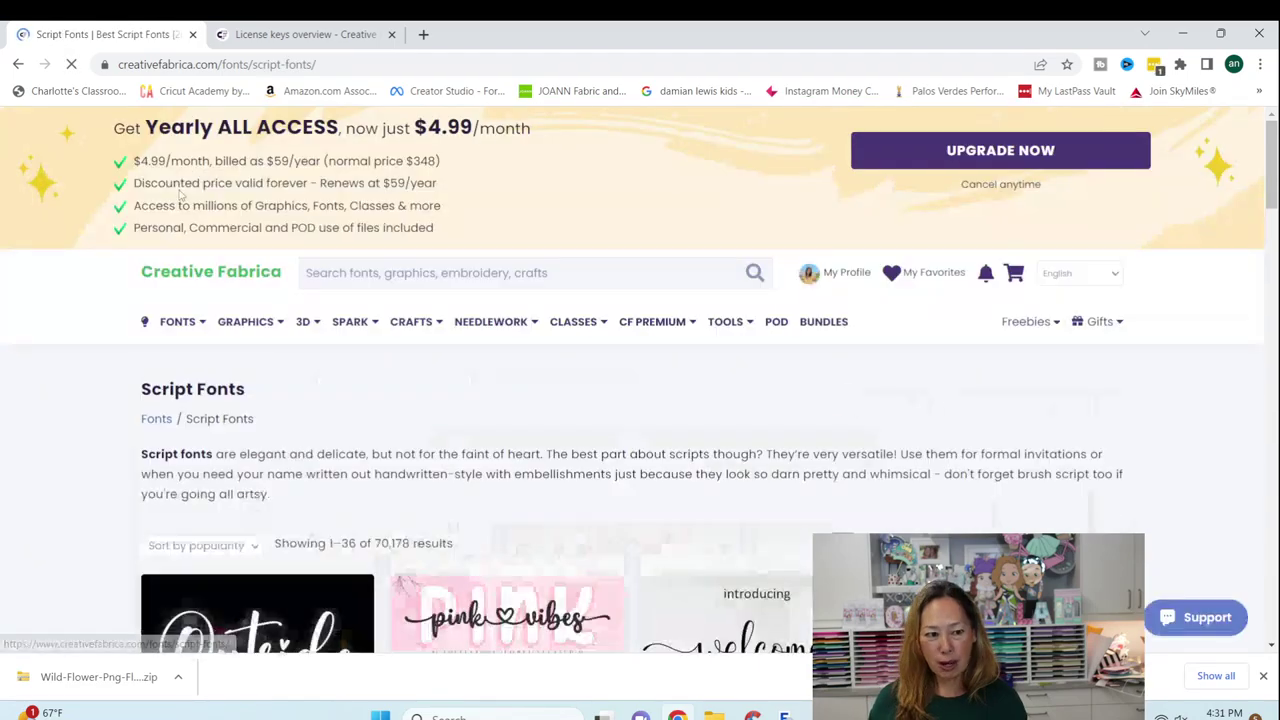
scroll(605, 410, down, 3)
scroll(605, 407, down, 3)
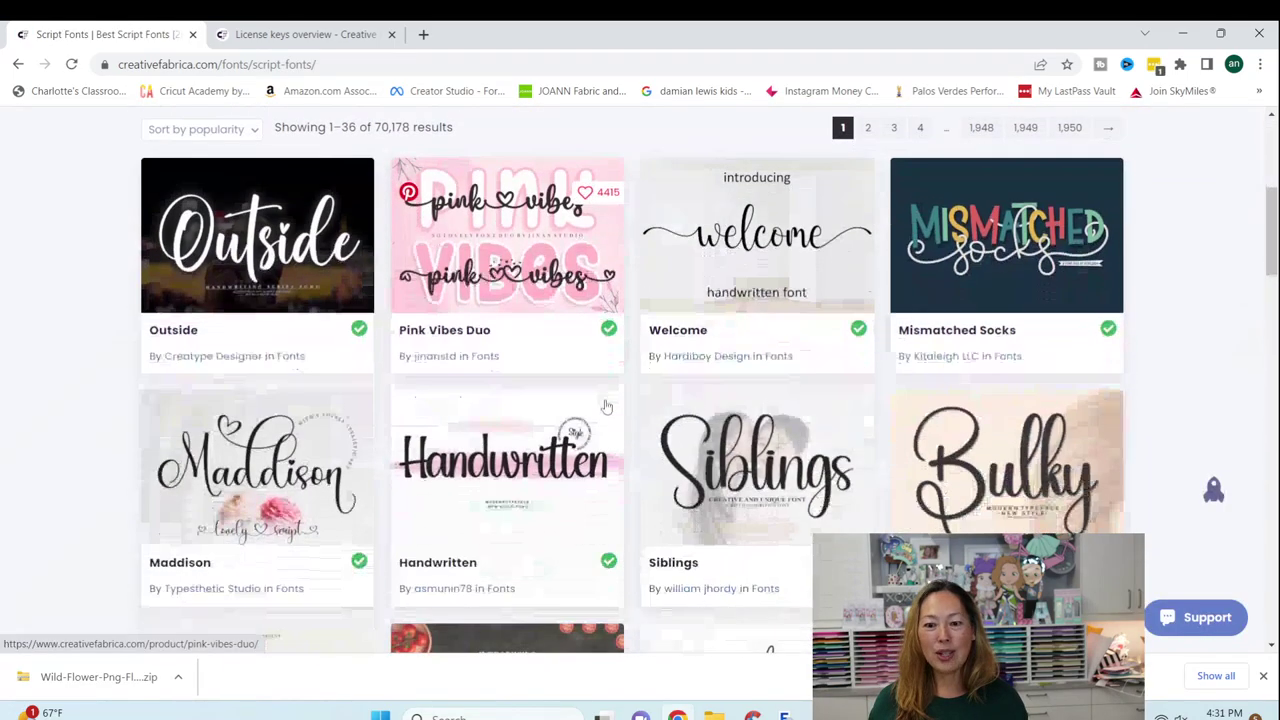
scroll(605, 407, down, 4)
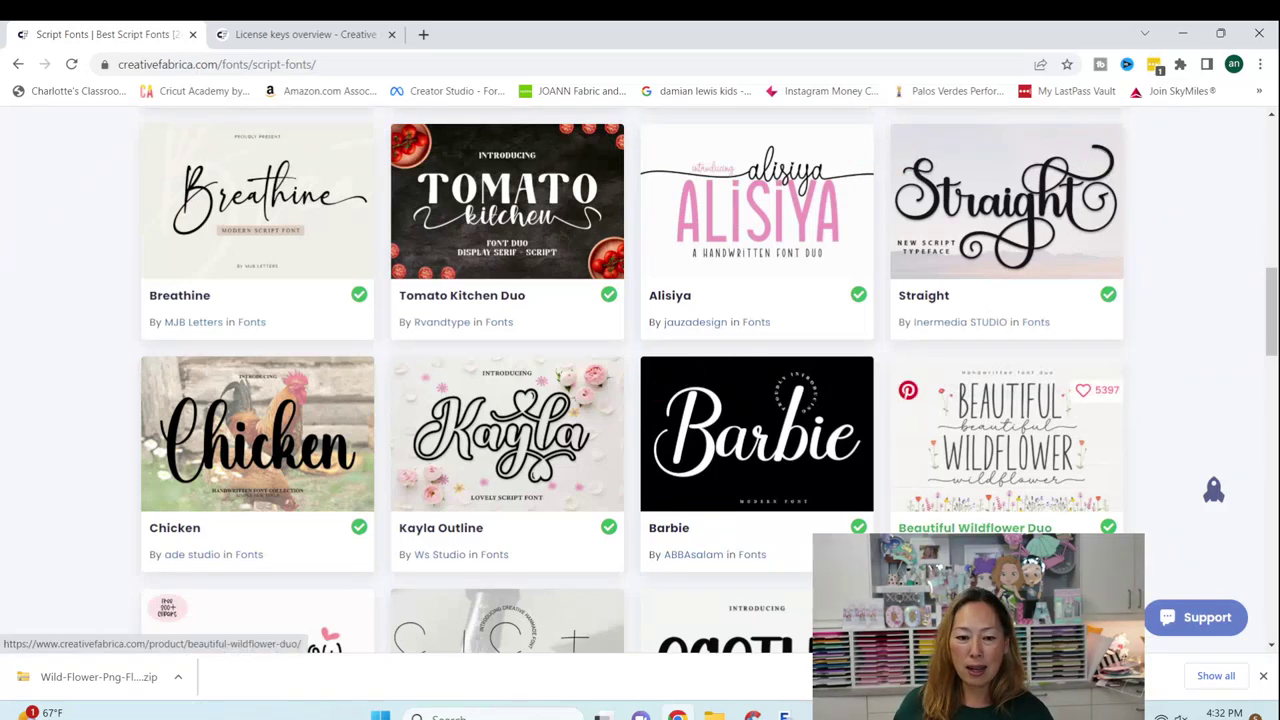
scroll(572, 482, down, 4)
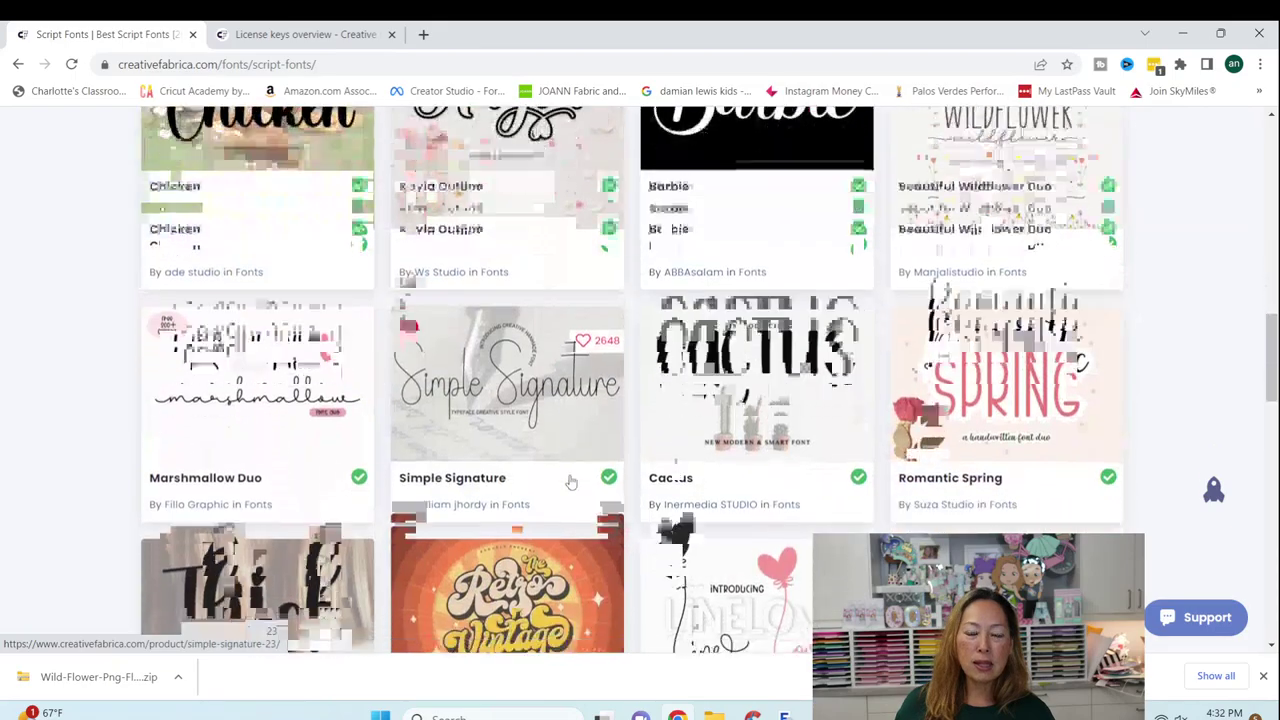
scroll(572, 482, up, 12)
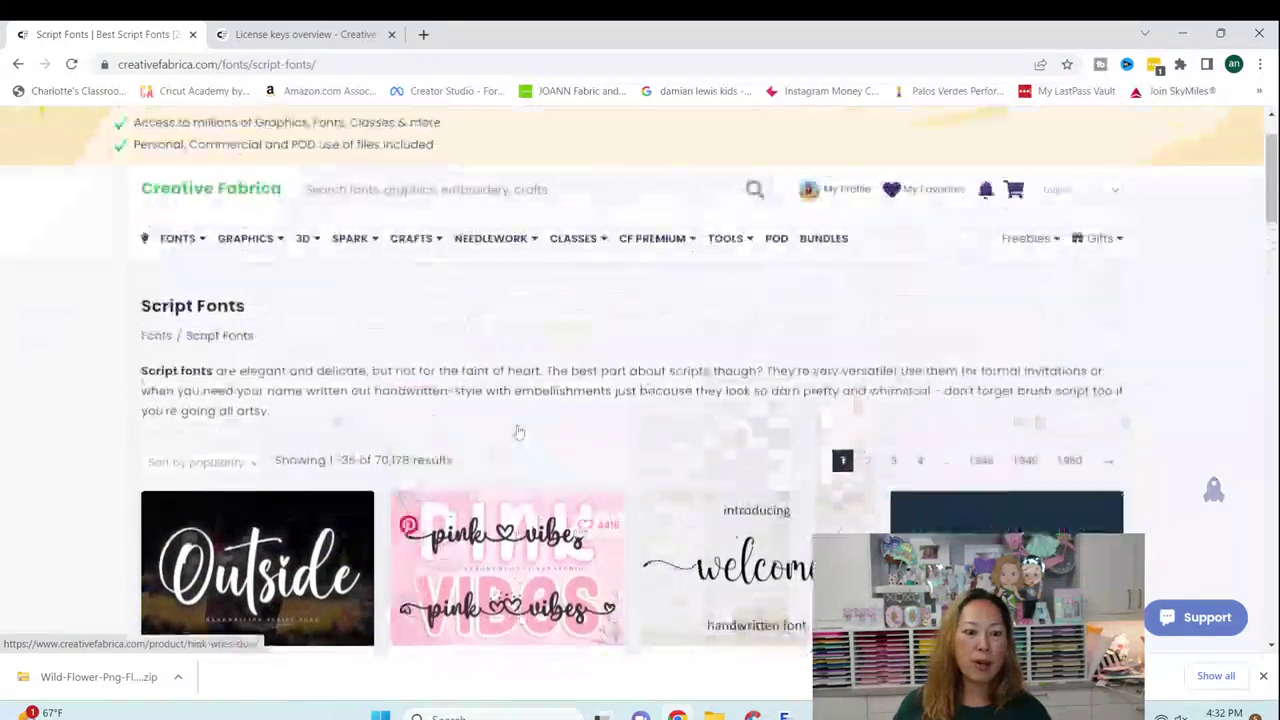
Browse the Serif Fonts listing to reach the Sandia Mangon font
mouse_move(182, 242)
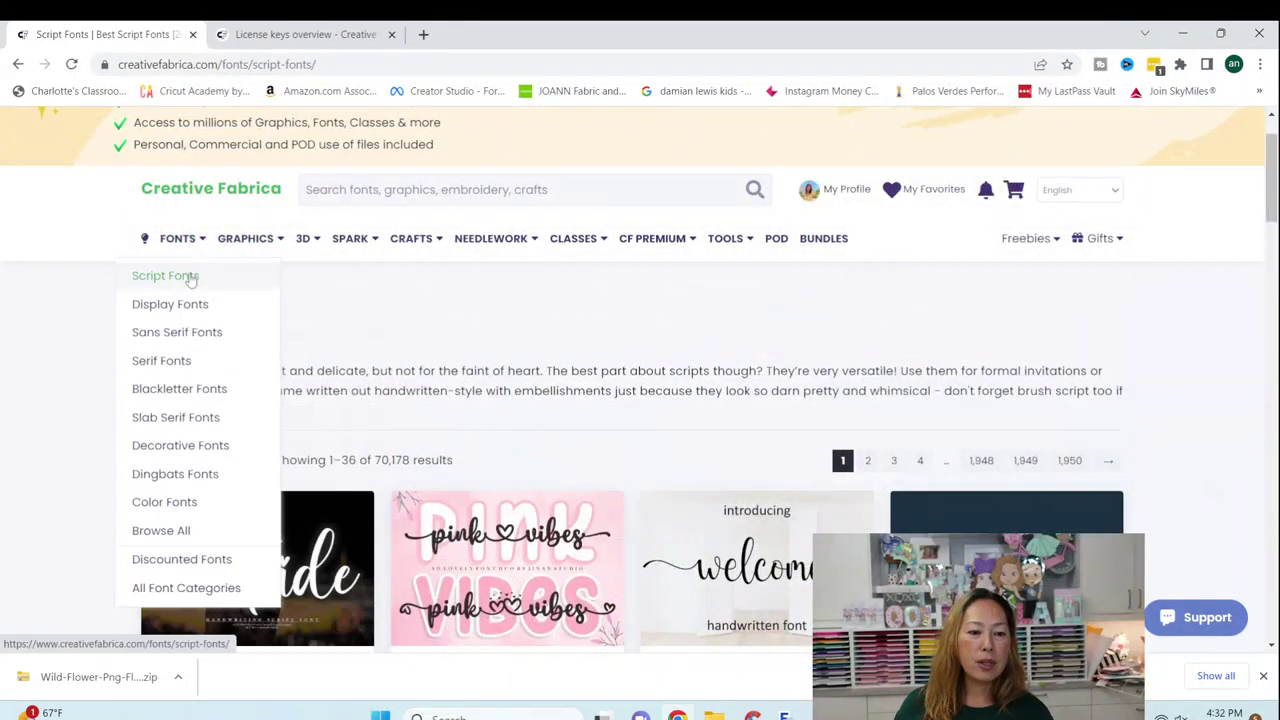
click(163, 361)
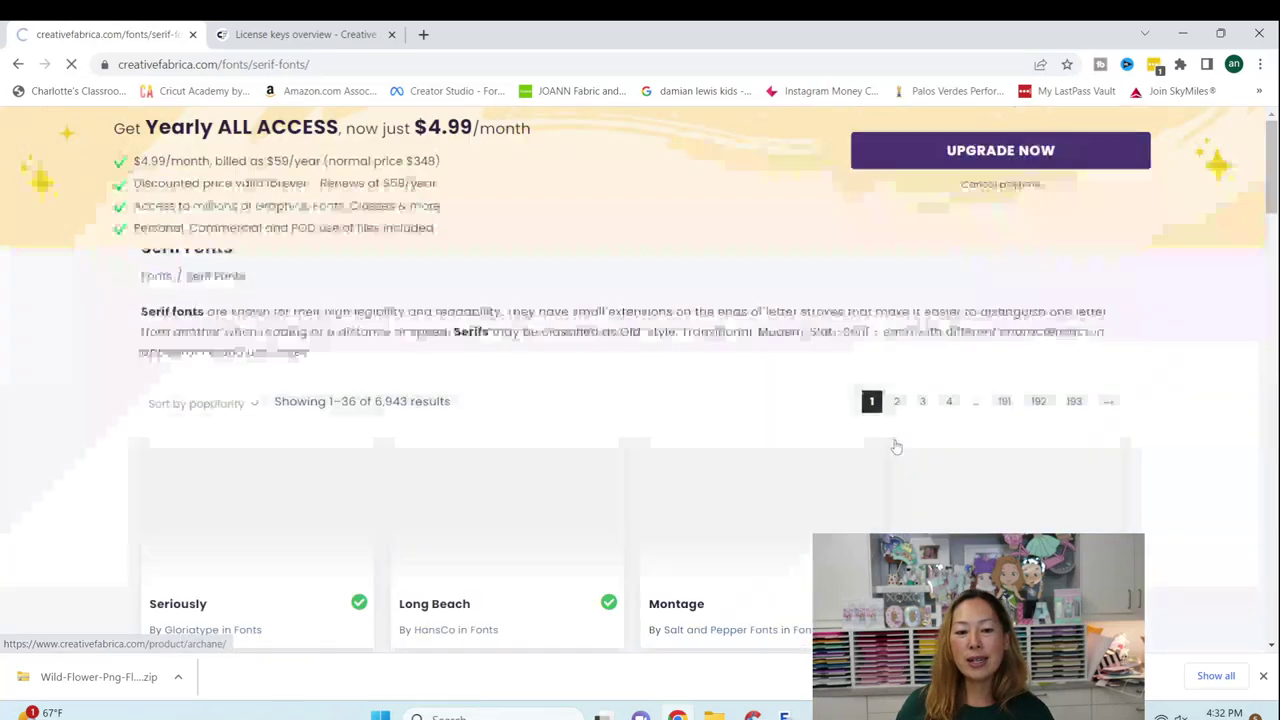
scroll(895, 445, down, 3)
scroll(895, 445, down, 2)
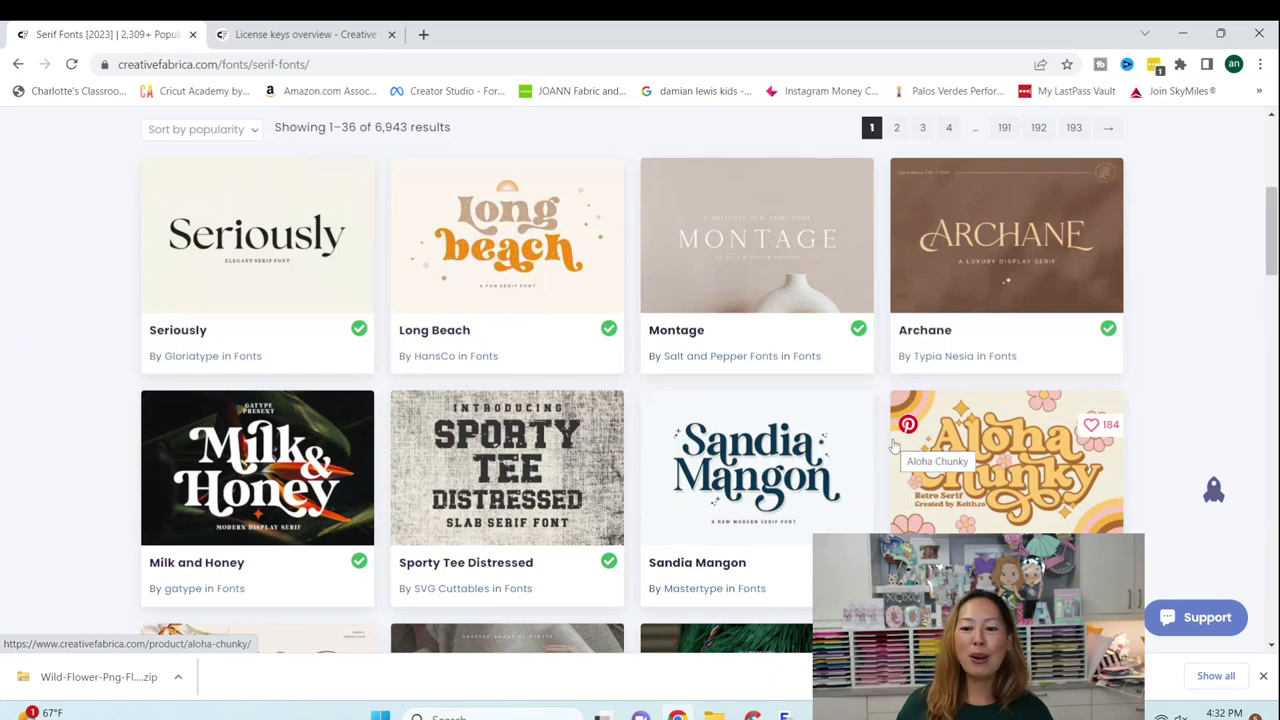
scroll(895, 445, down, 2)
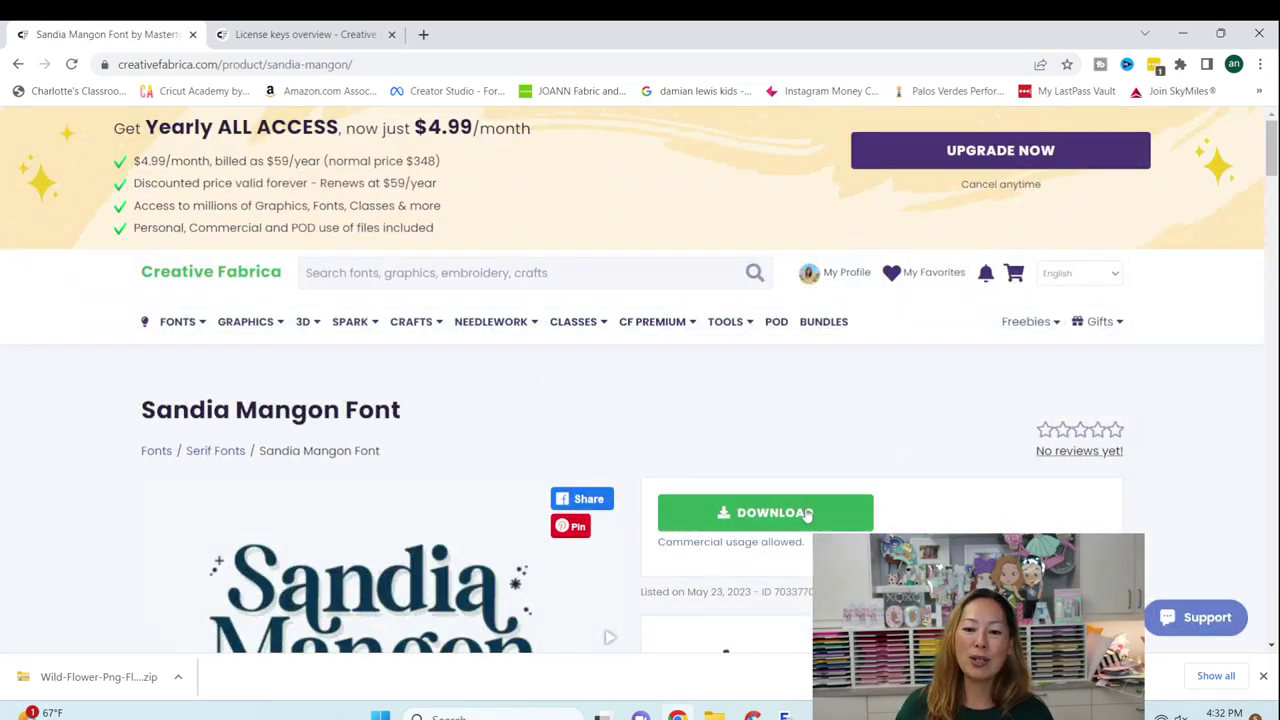
Download the Sandia Mangon font zip, then save Garden Stakes and quit Design Space
click(790, 513)
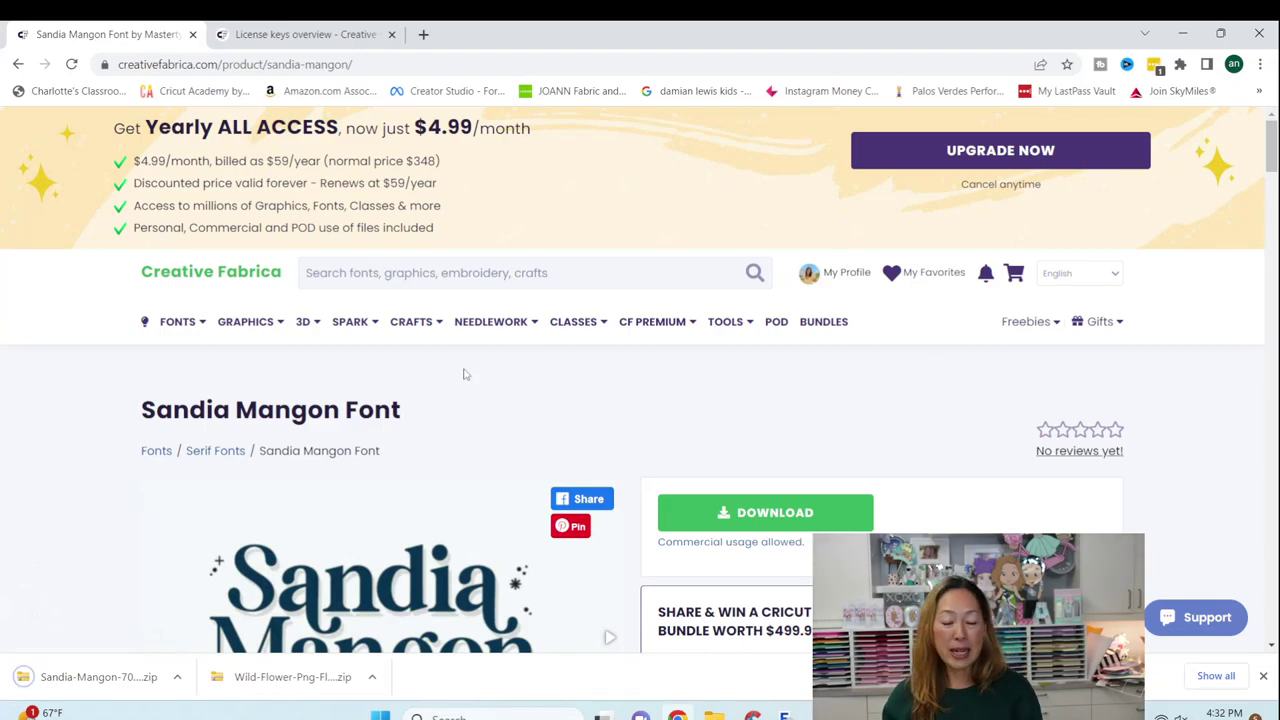
mouse_move(785, 712)
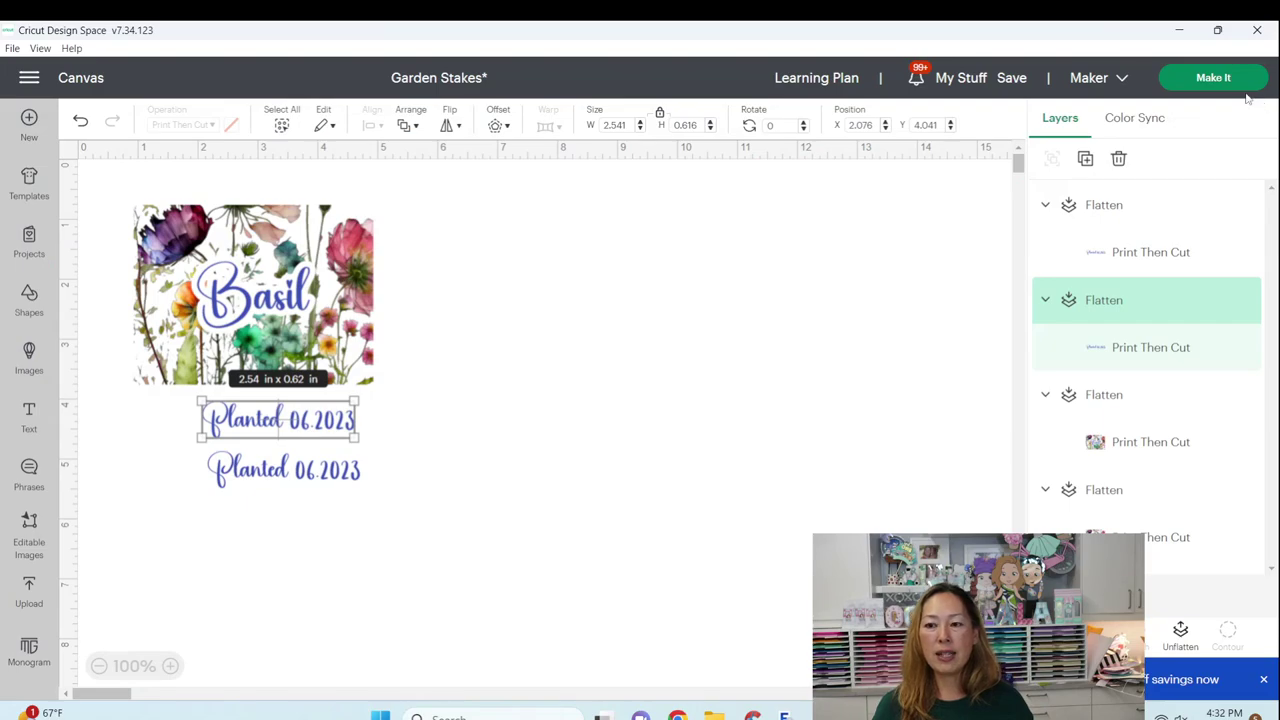
click(1016, 87)
click(1022, 113)
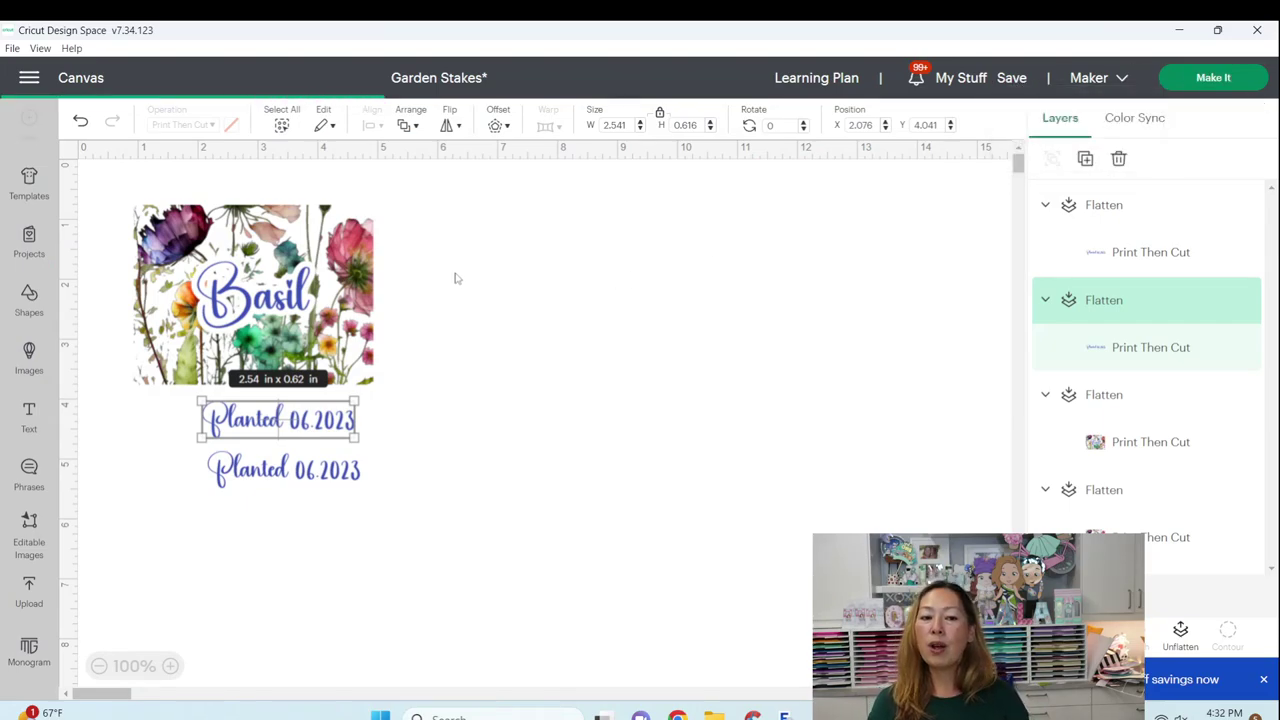
click(1262, 32)
click(683, 354)
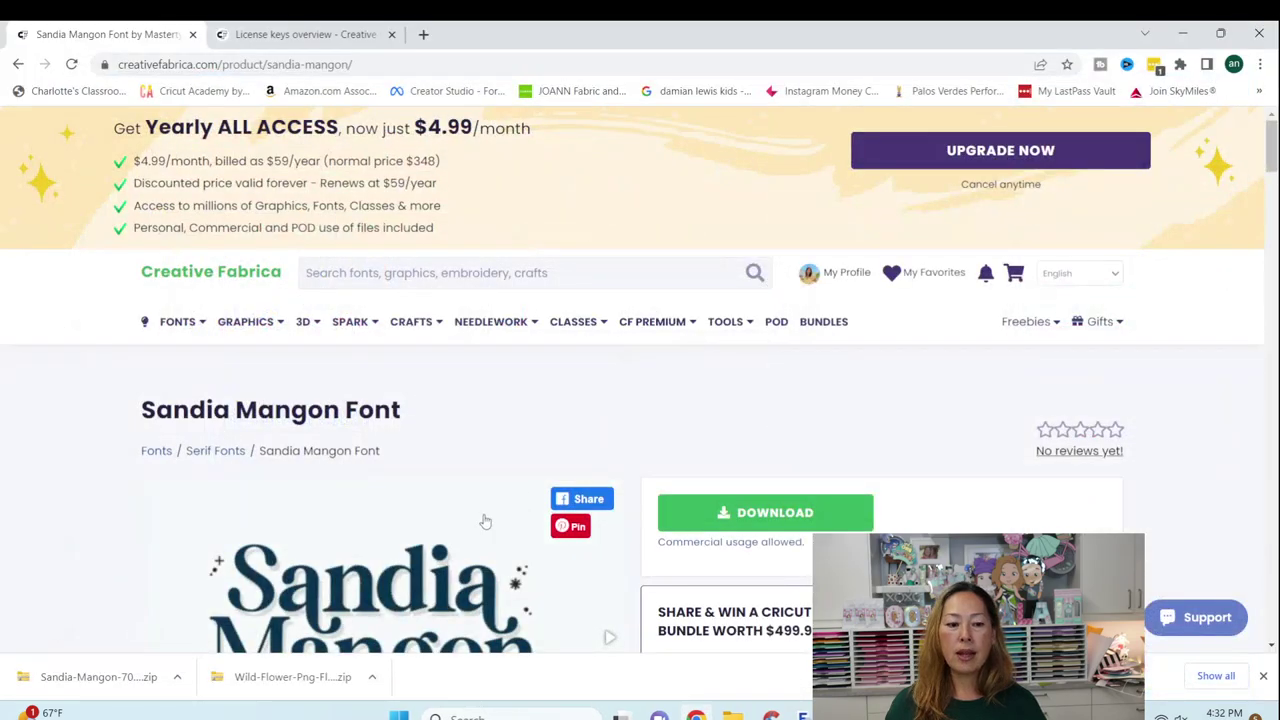
Open the downloaded Sandia Mangon zip and install its OpenType font
click(179, 679)
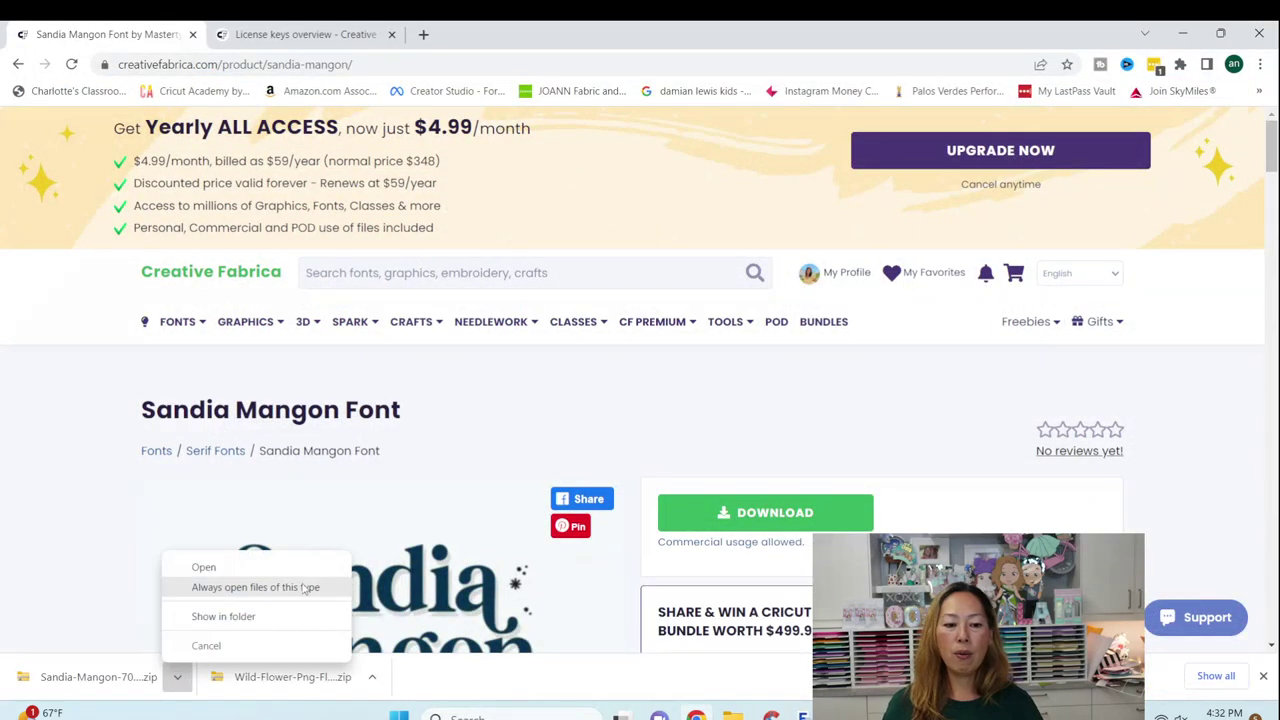
click(222, 617)
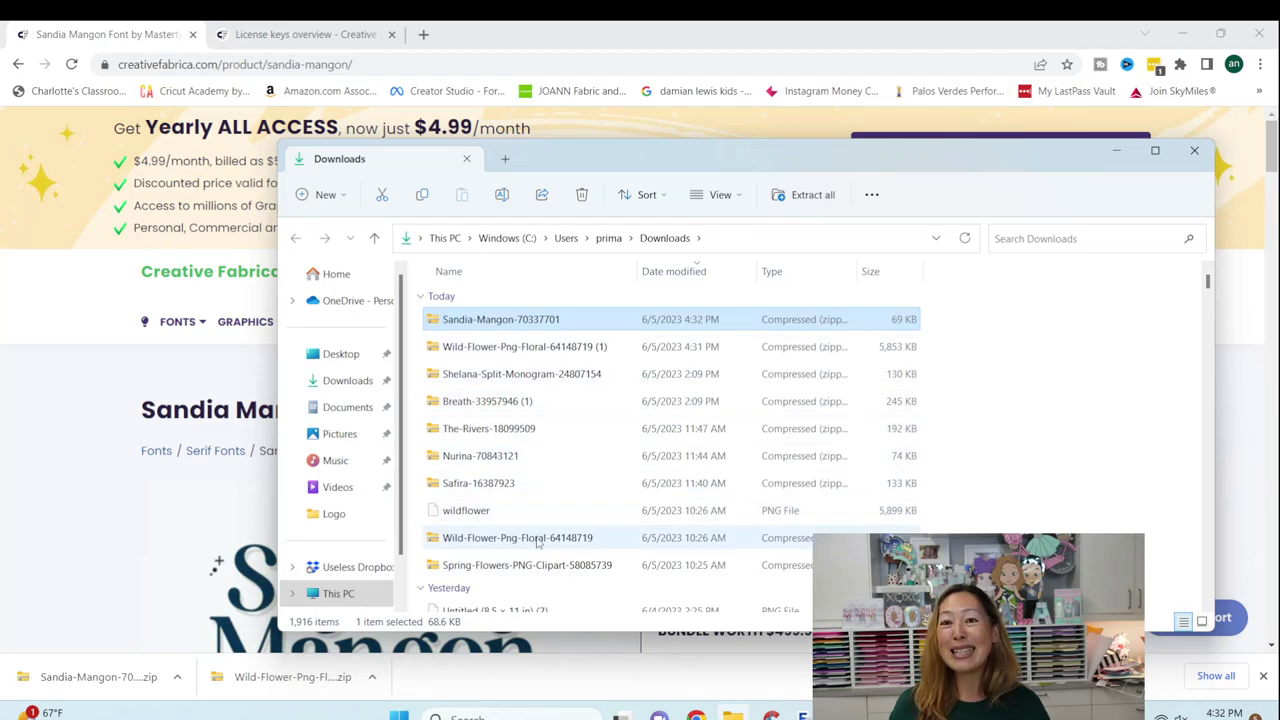
double_click(500, 319)
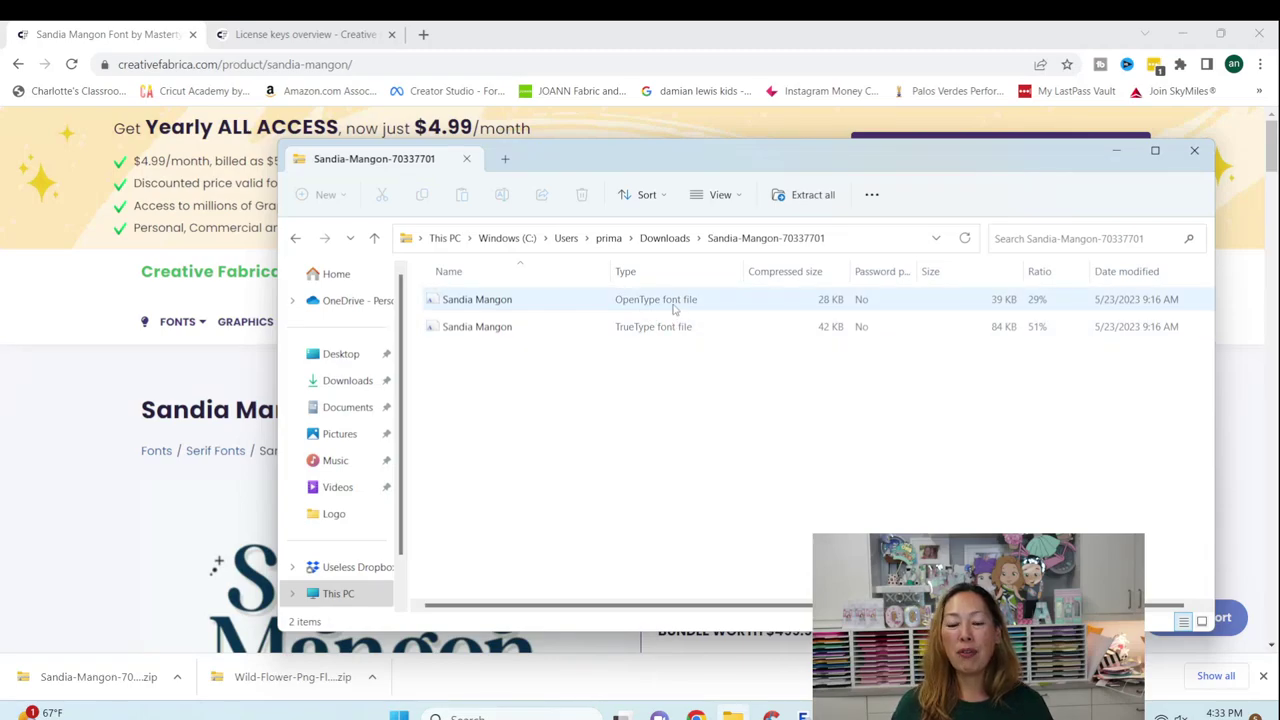
double_click(495, 302)
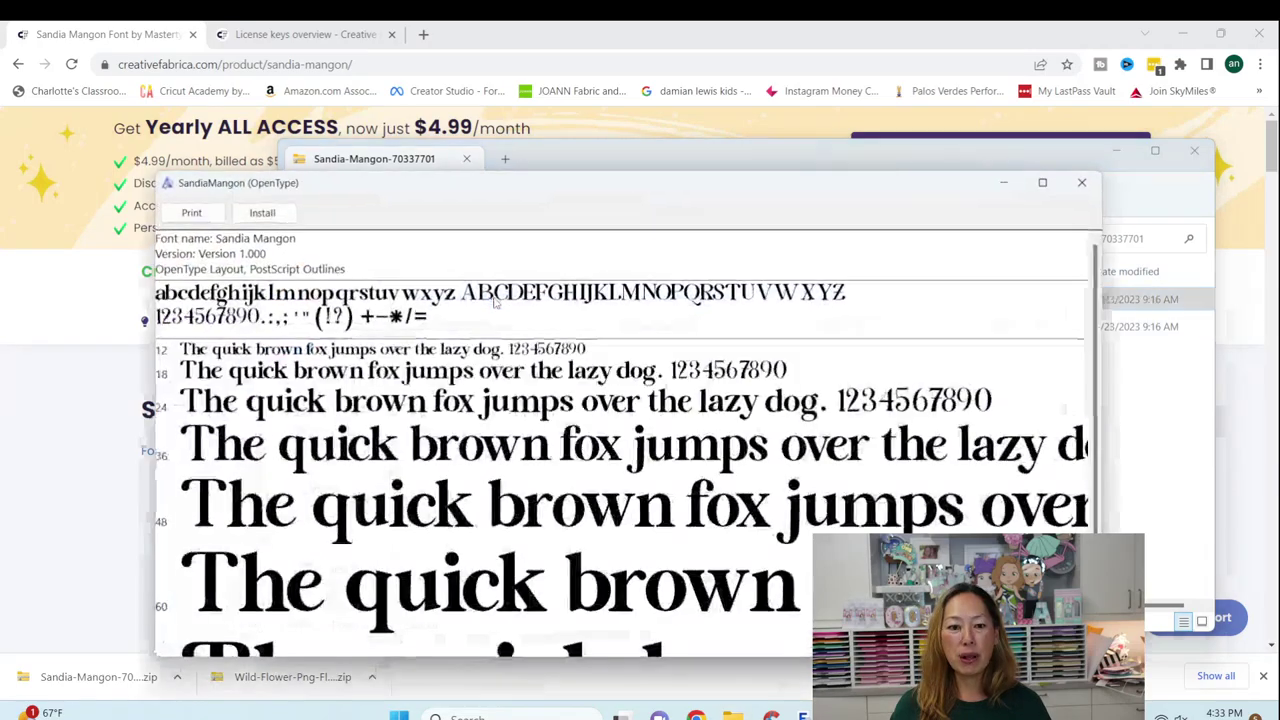
click(261, 216)
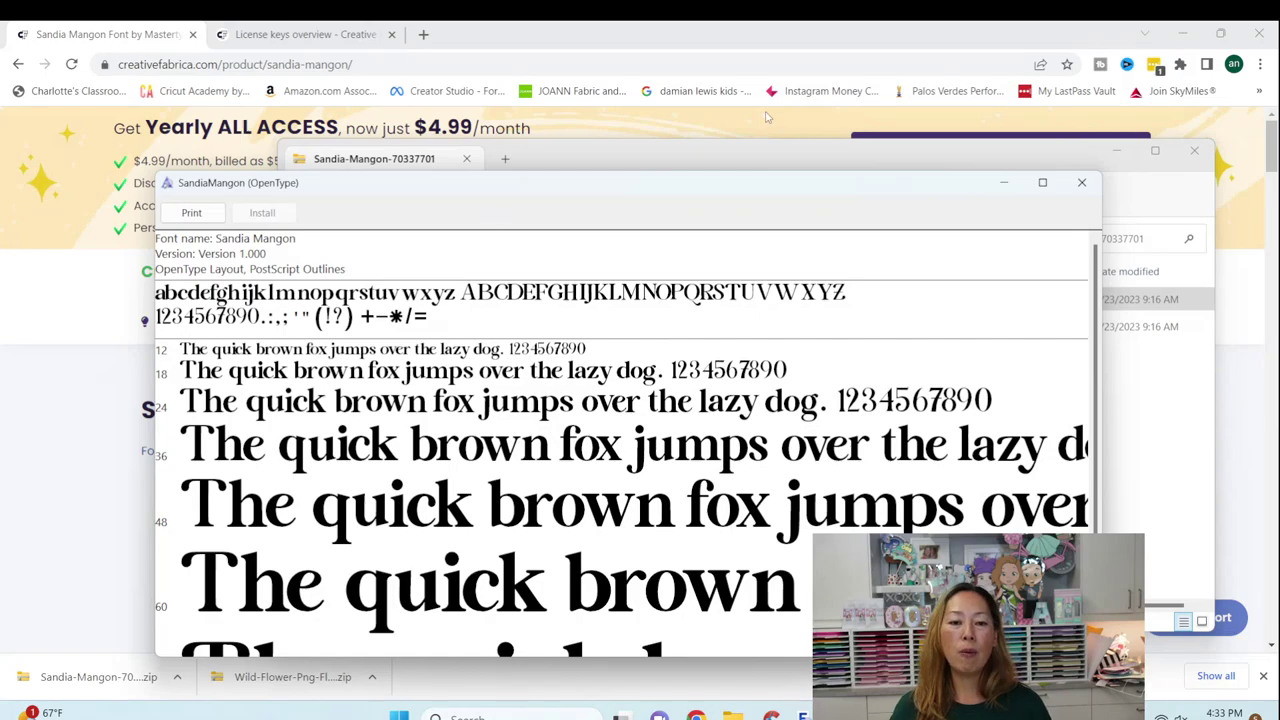
click(1081, 182)
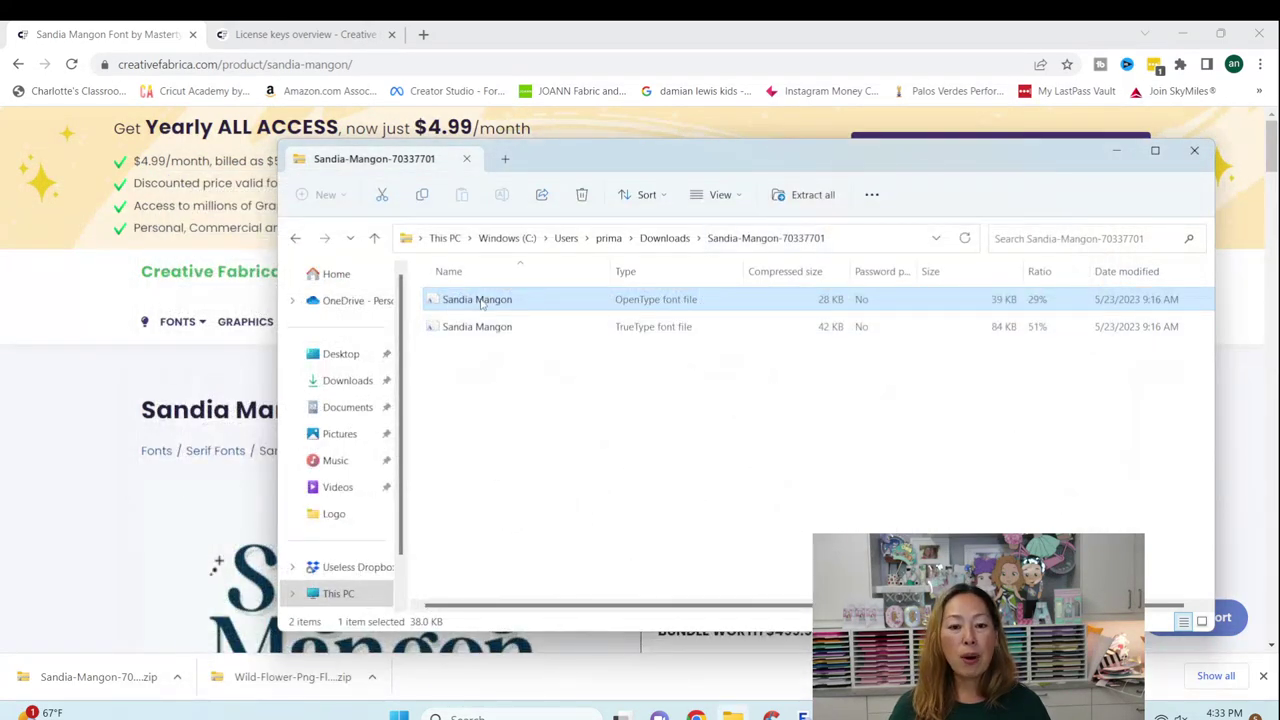
Copy the OTF and the wildflower PNG into Downloads, replacing the existing wildflower.png
drag(484, 304, 343, 386)
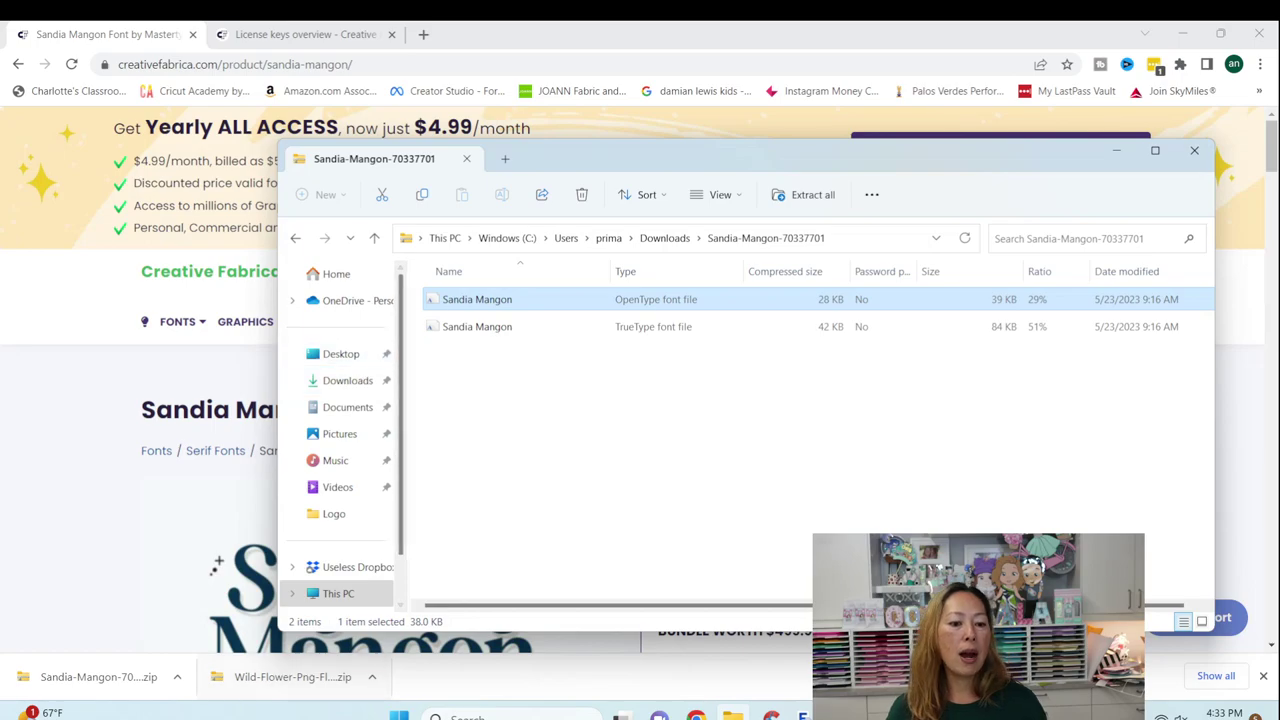
click(300, 678)
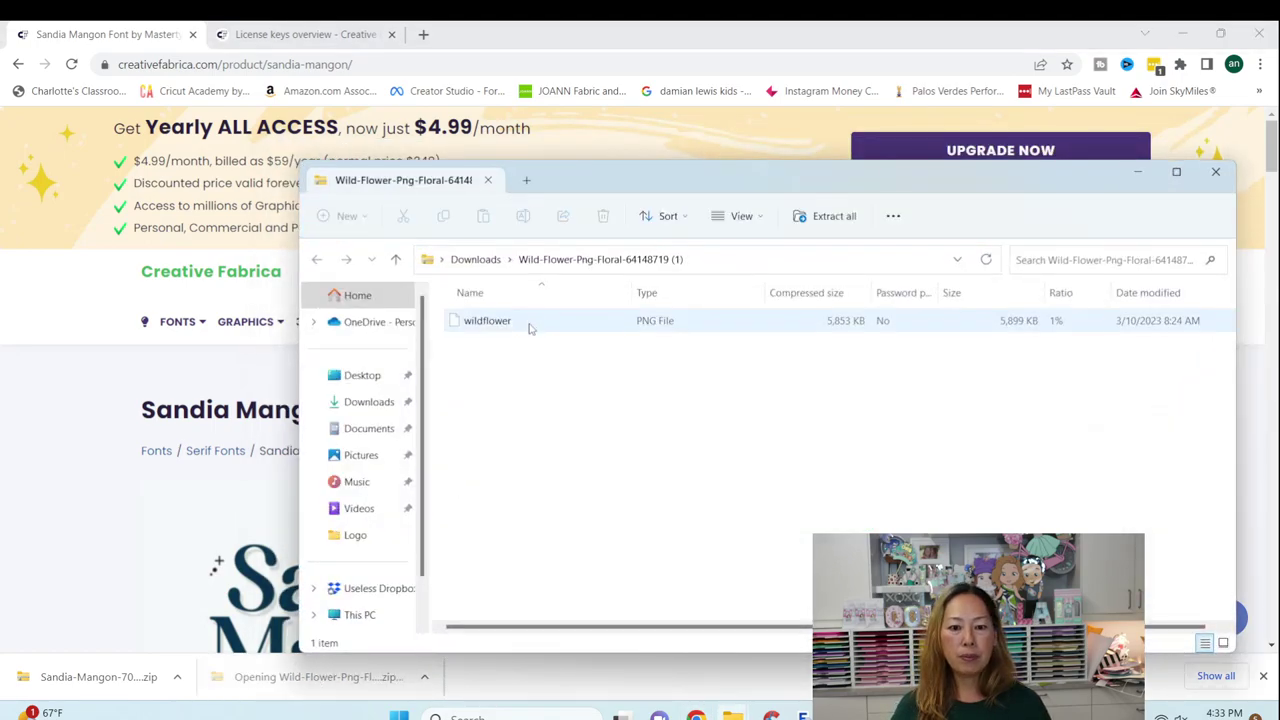
drag(486, 323, 371, 410)
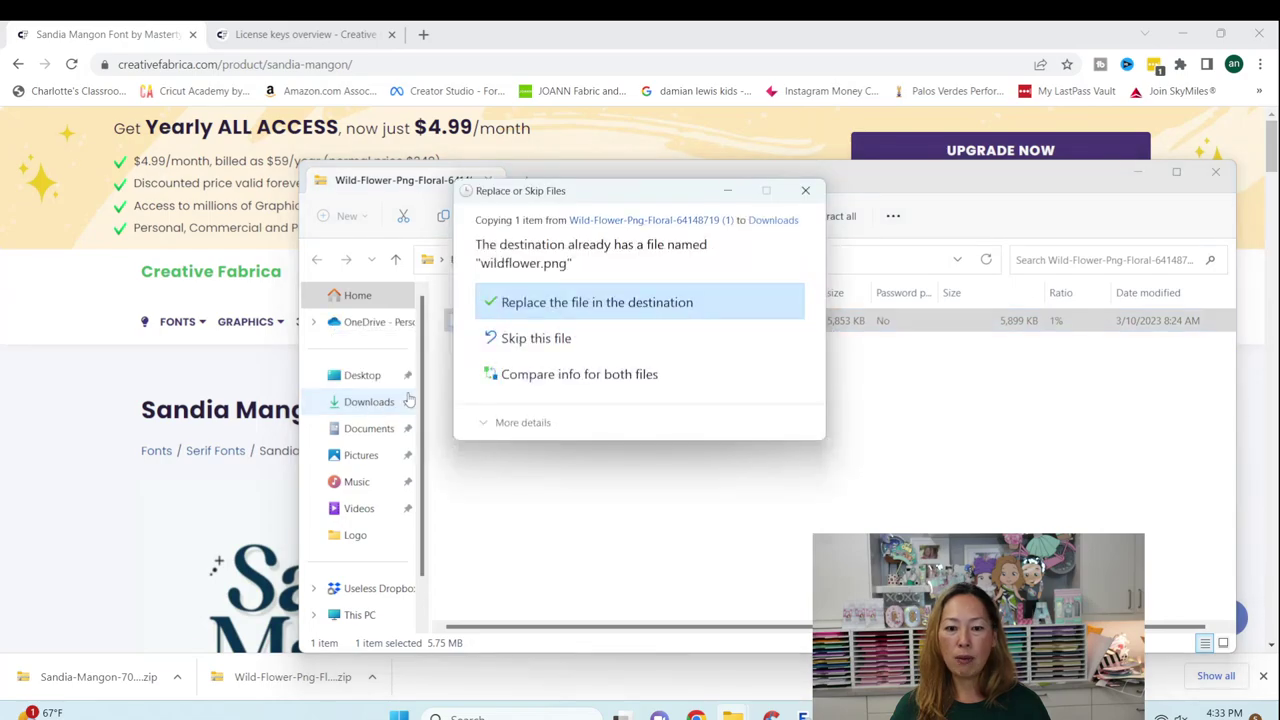
click(541, 305)
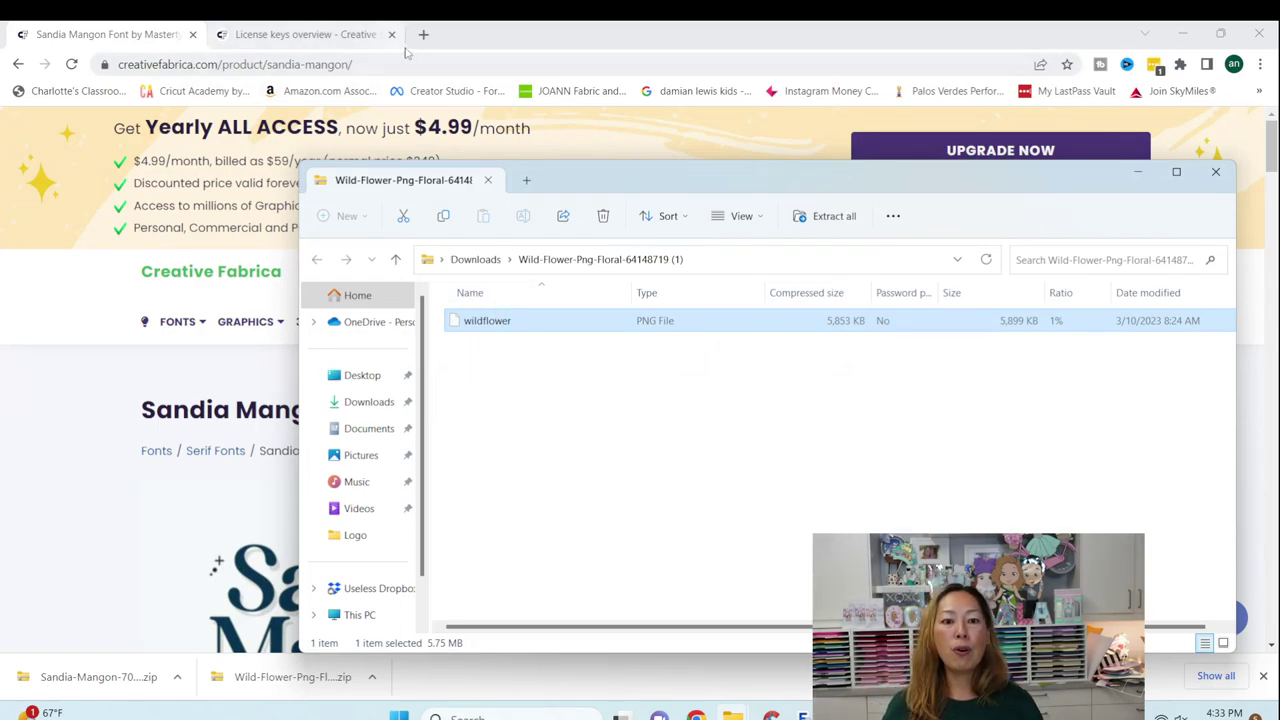
key(alt+F4)
From the License keys tab, go to Tools > Fontcloud and launch the font library
click(347, 35)
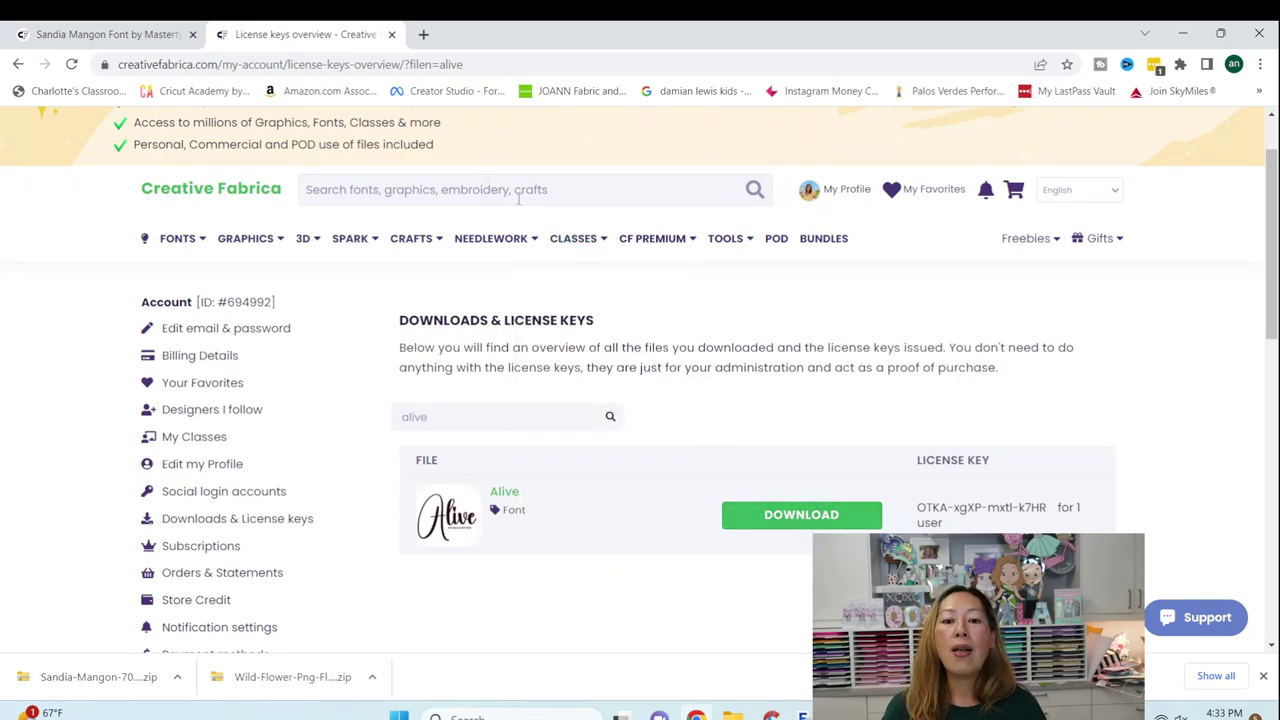
mouse_move(634, 238)
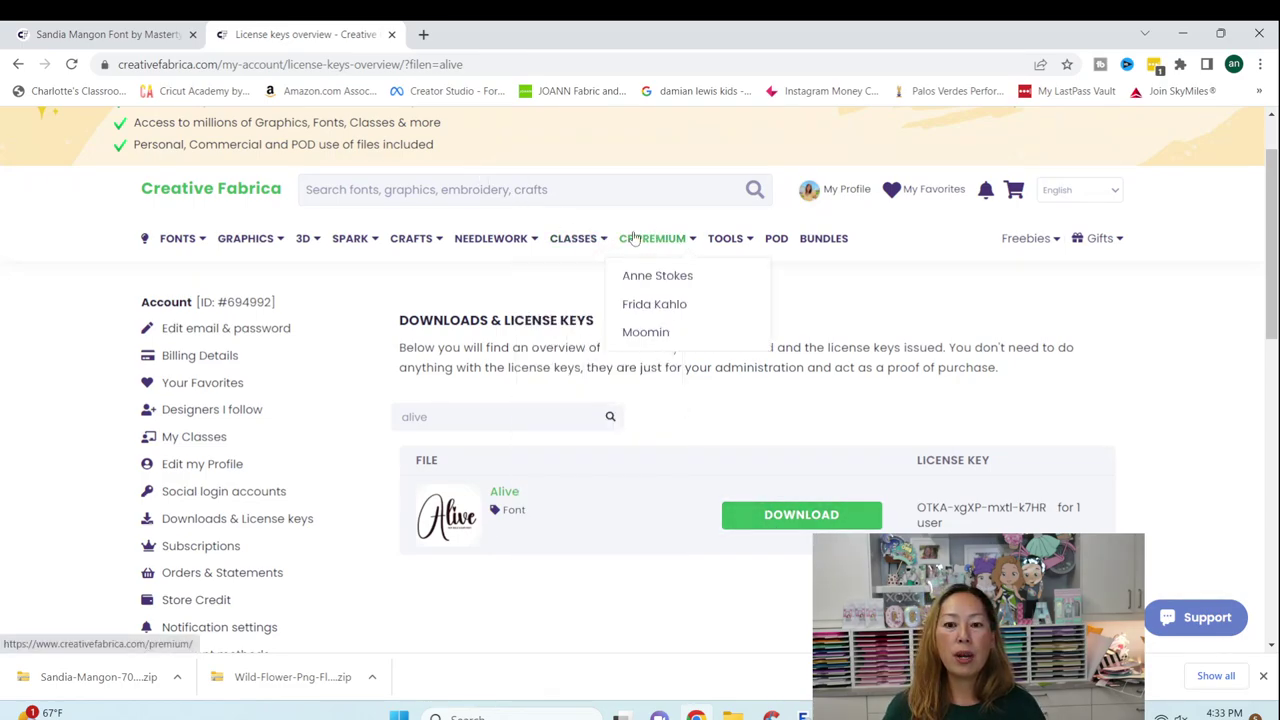
mouse_move(741, 241)
click(720, 312)
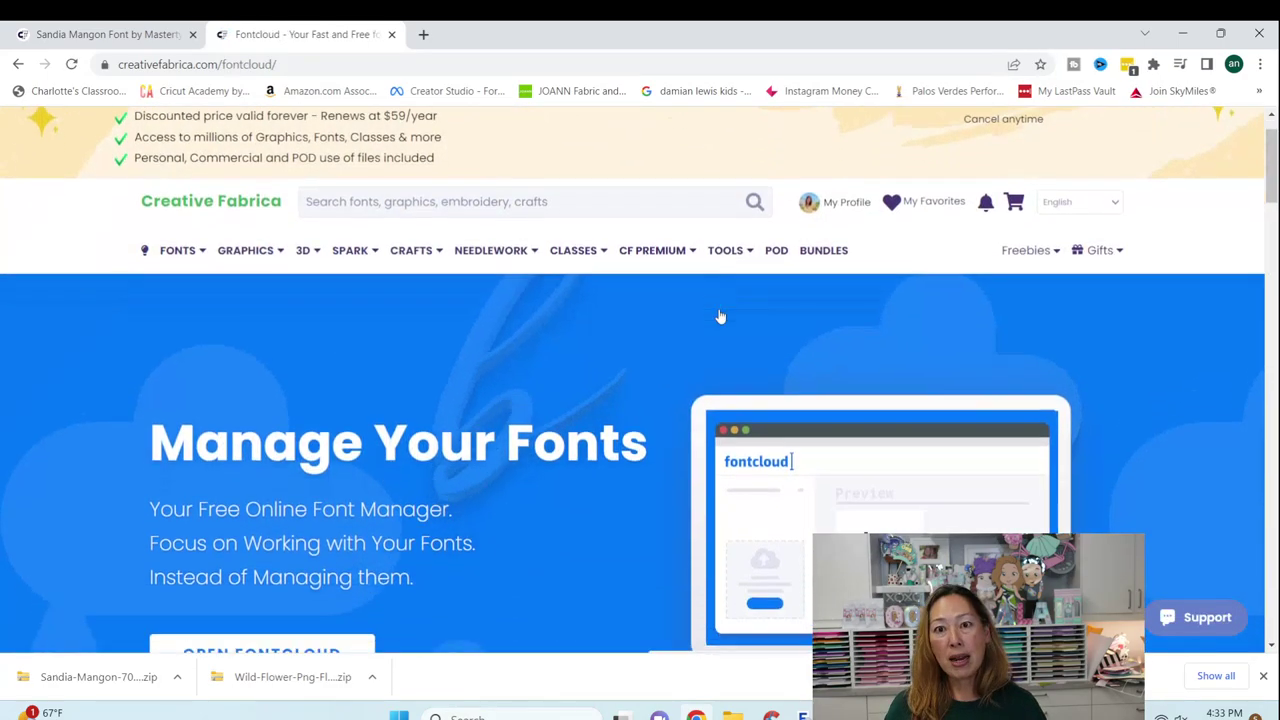
scroll(720, 316, down, 2)
click(252, 476)
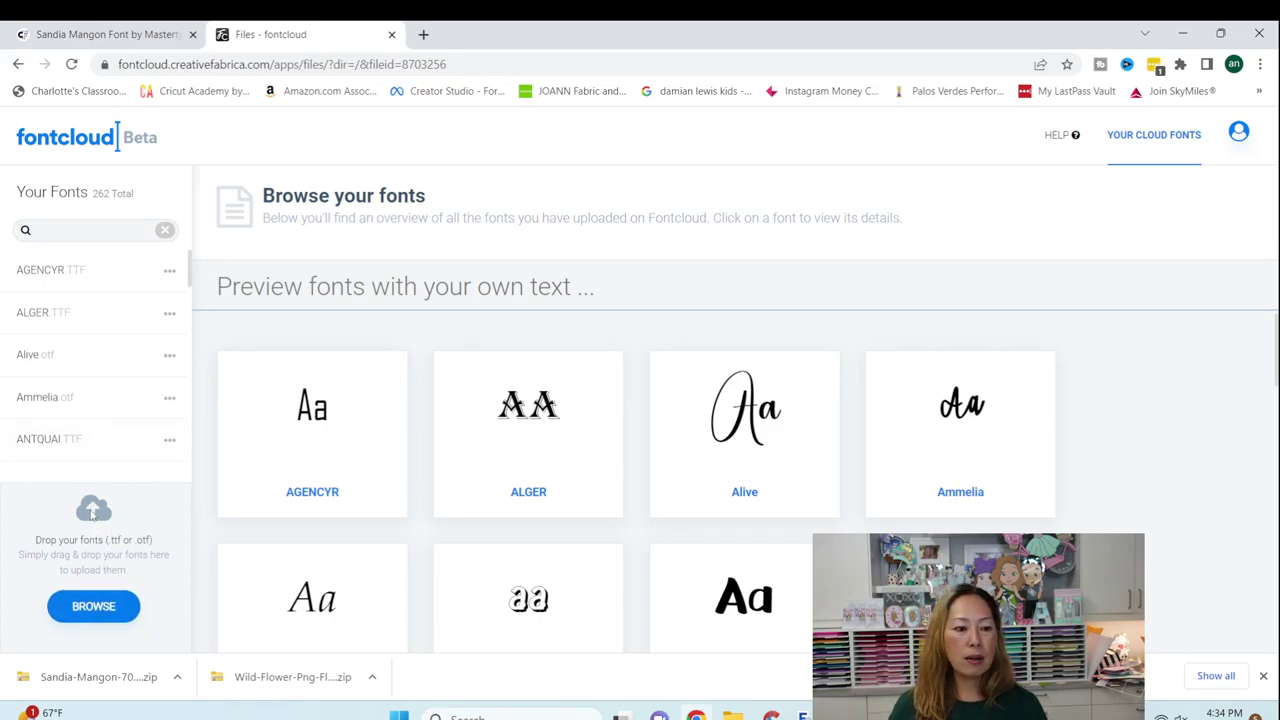
Upload the Sandia Mangon font file and set the preview text to 'charlotte'
click(93, 608)
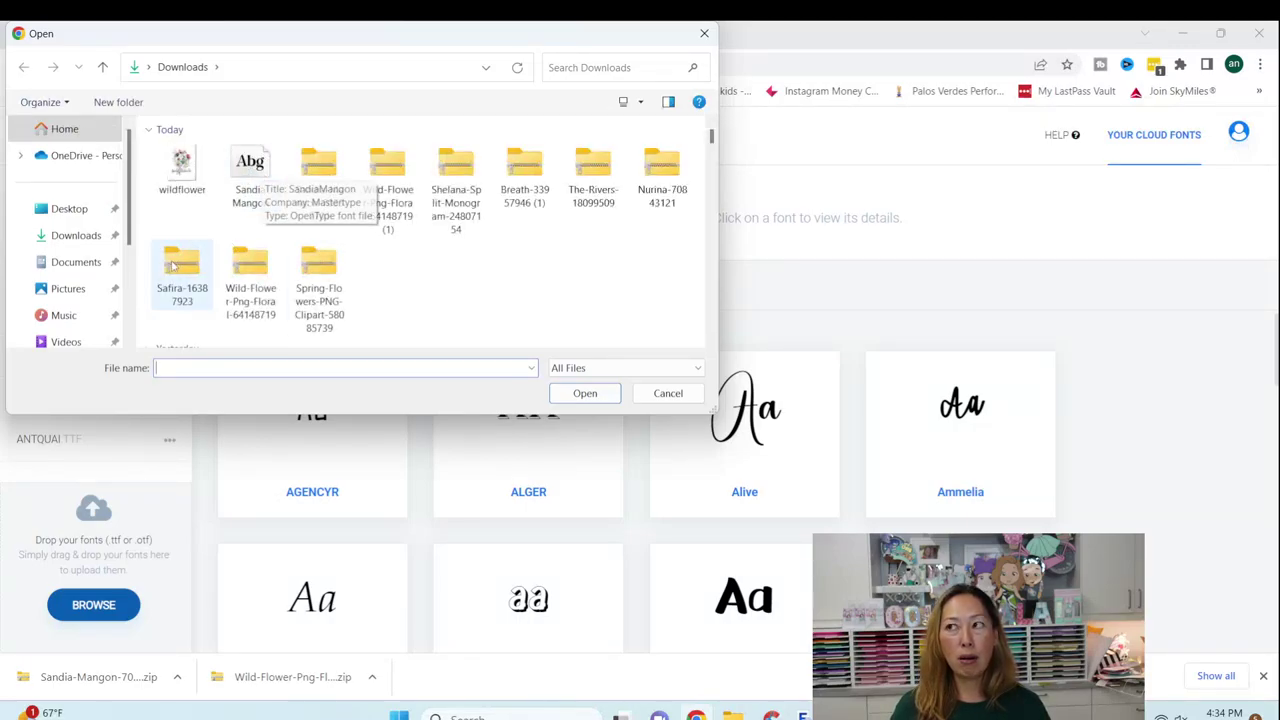
double_click(250, 168)
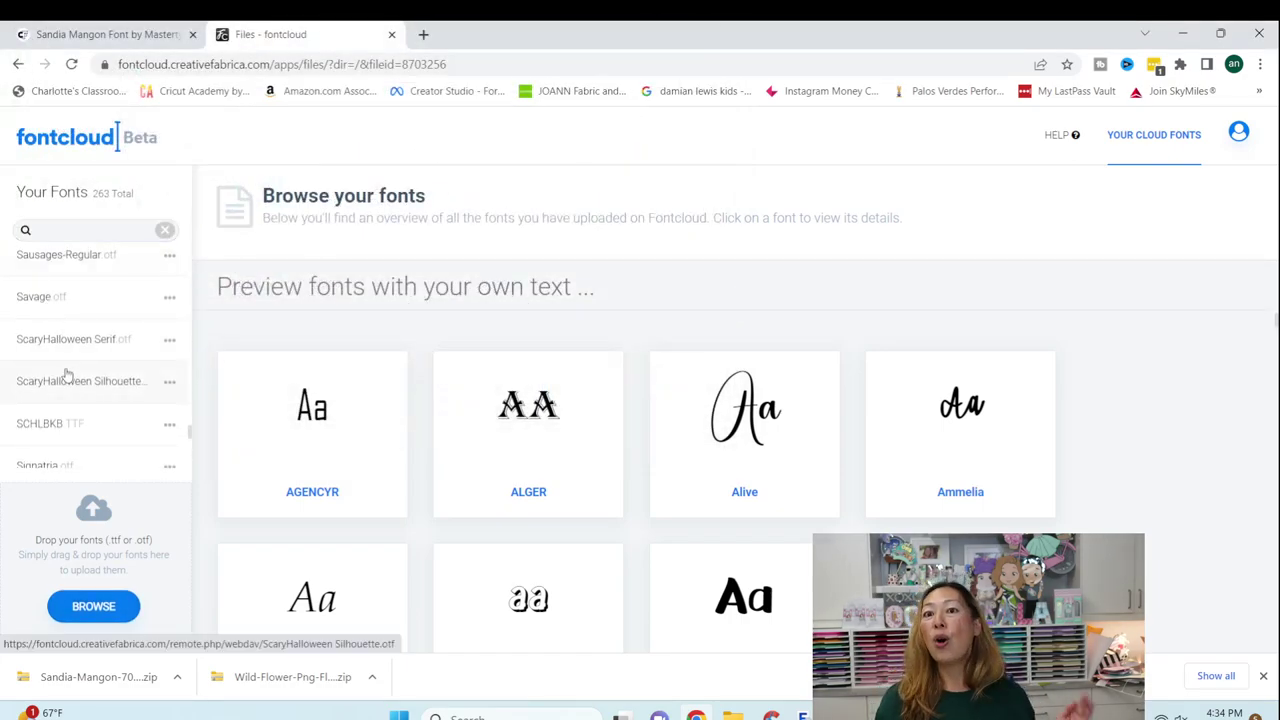
click(340, 297)
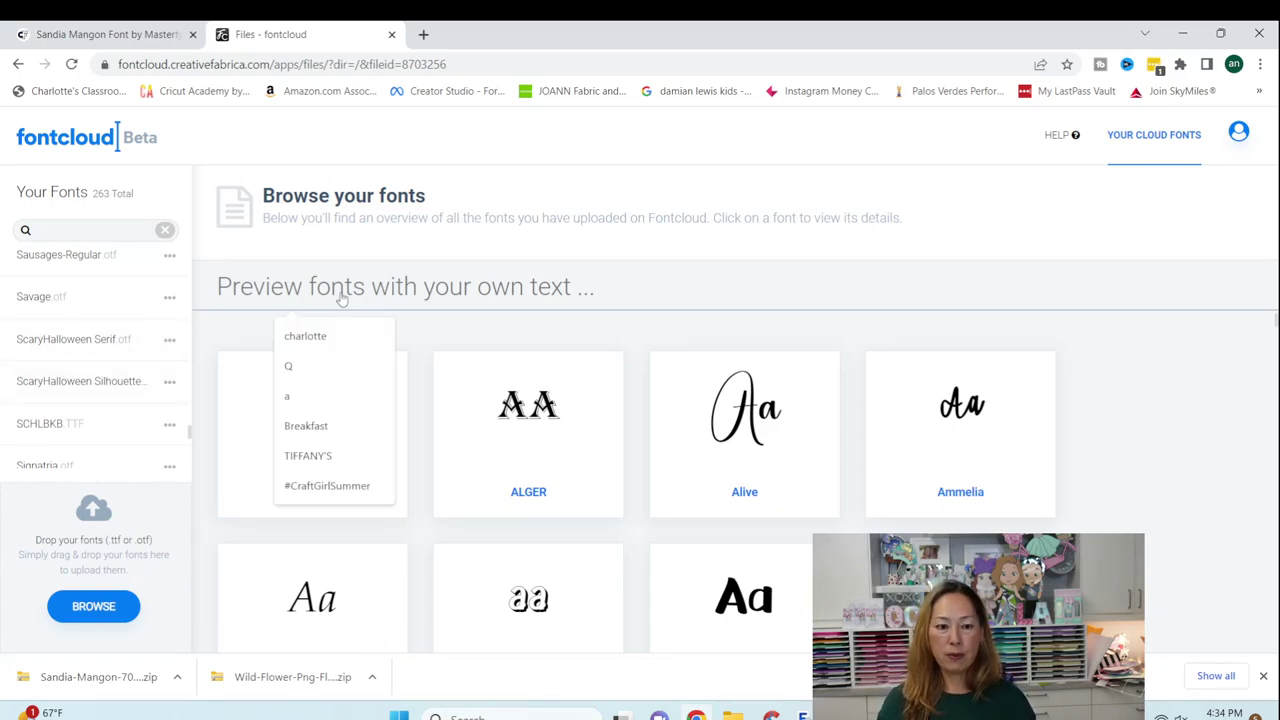
text(charlotte)
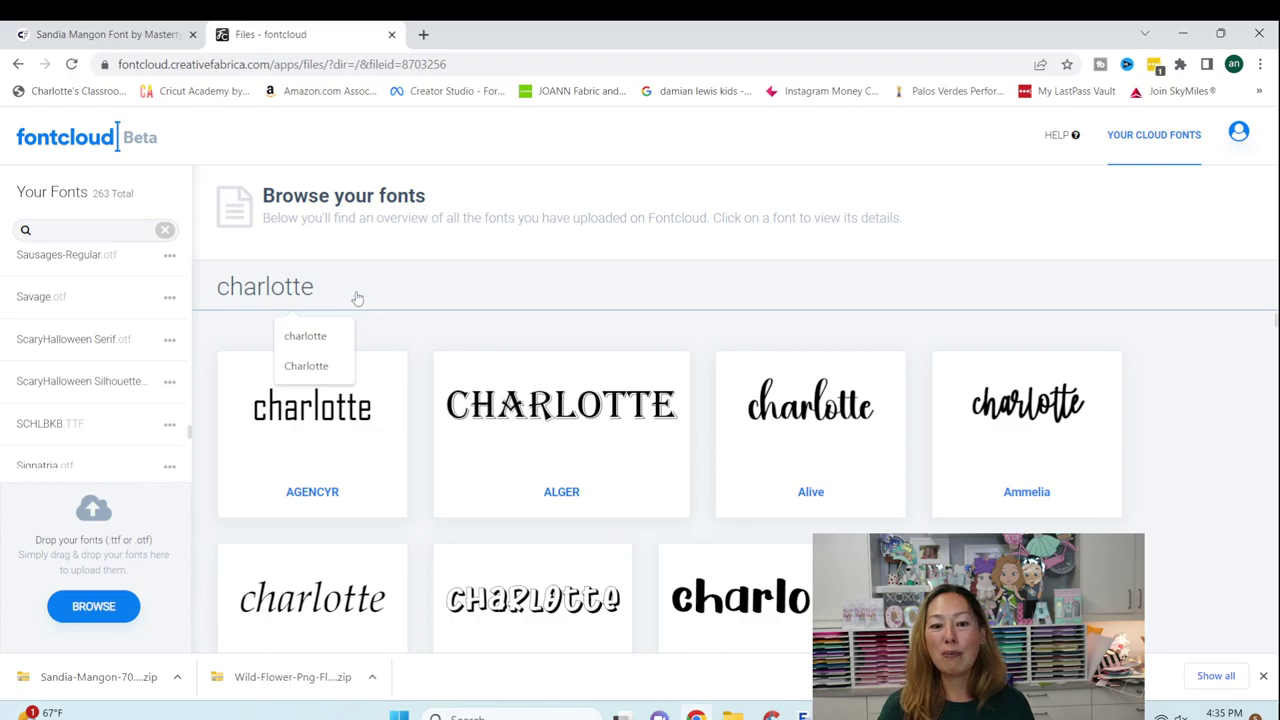
Scroll the font previews and open Bestie.otf's glyph details
scroll(723, 449, down, 8)
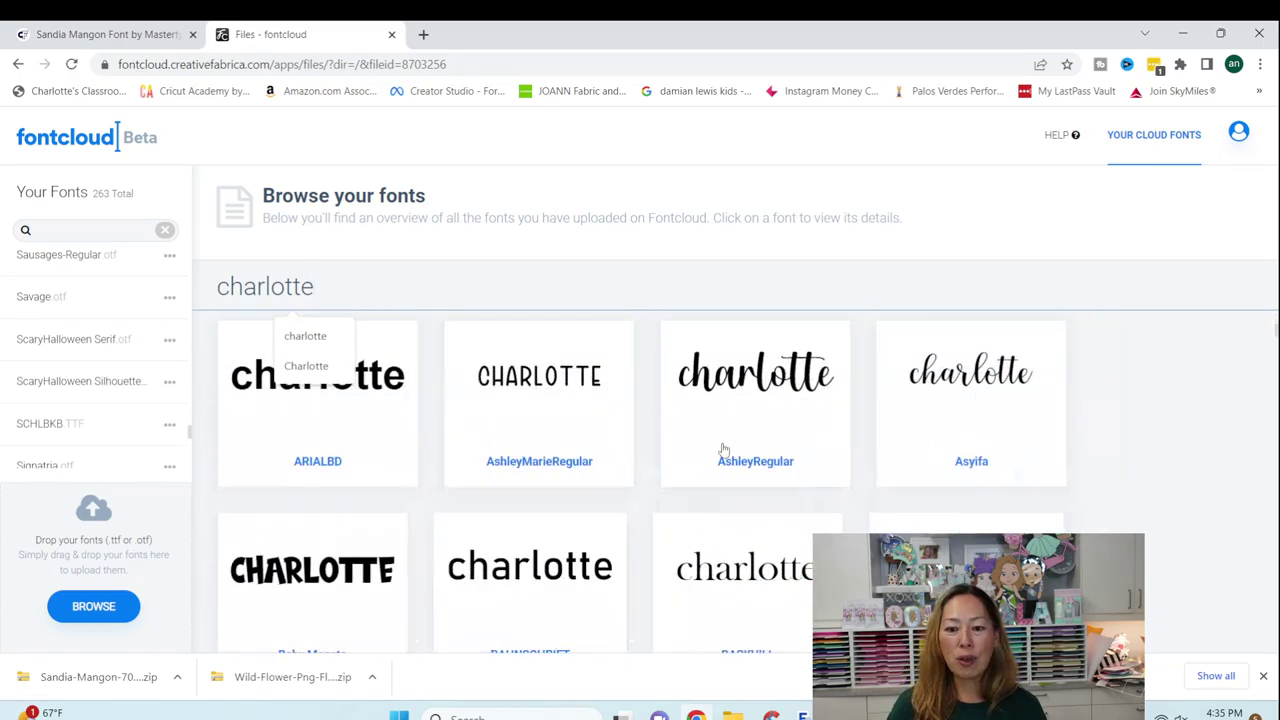
scroll(723, 449, down, 4)
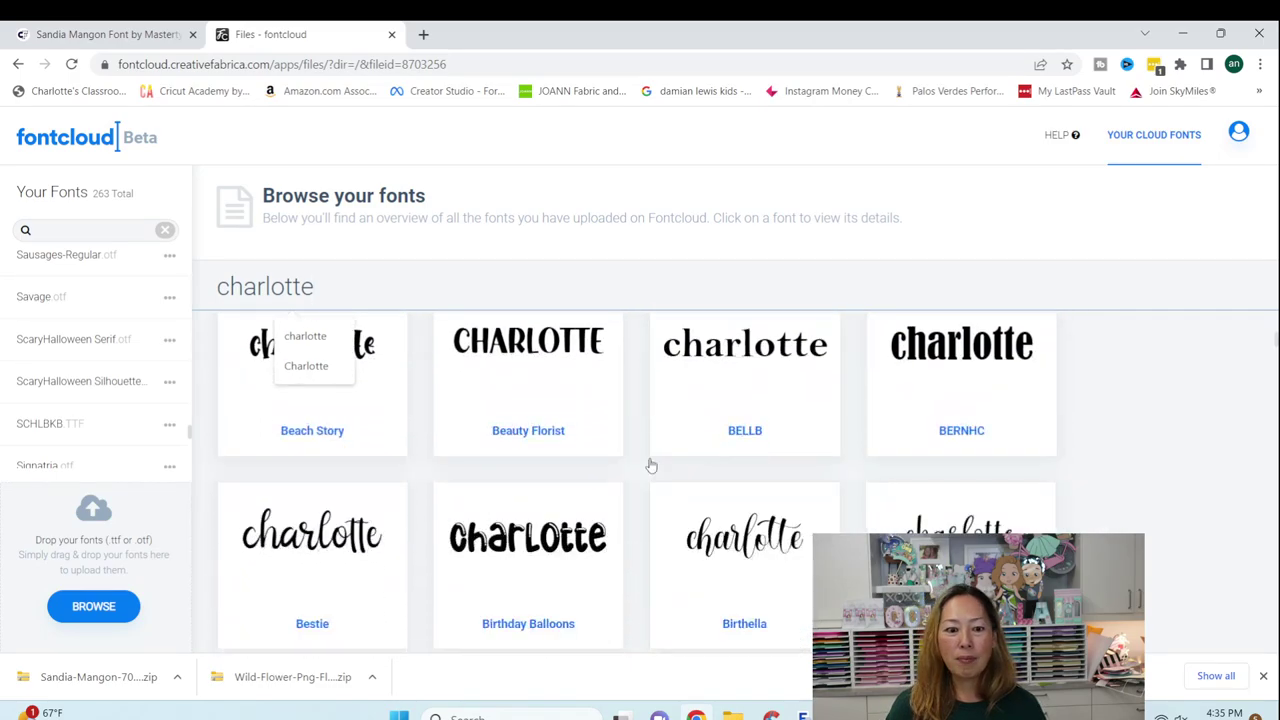
click(300, 545)
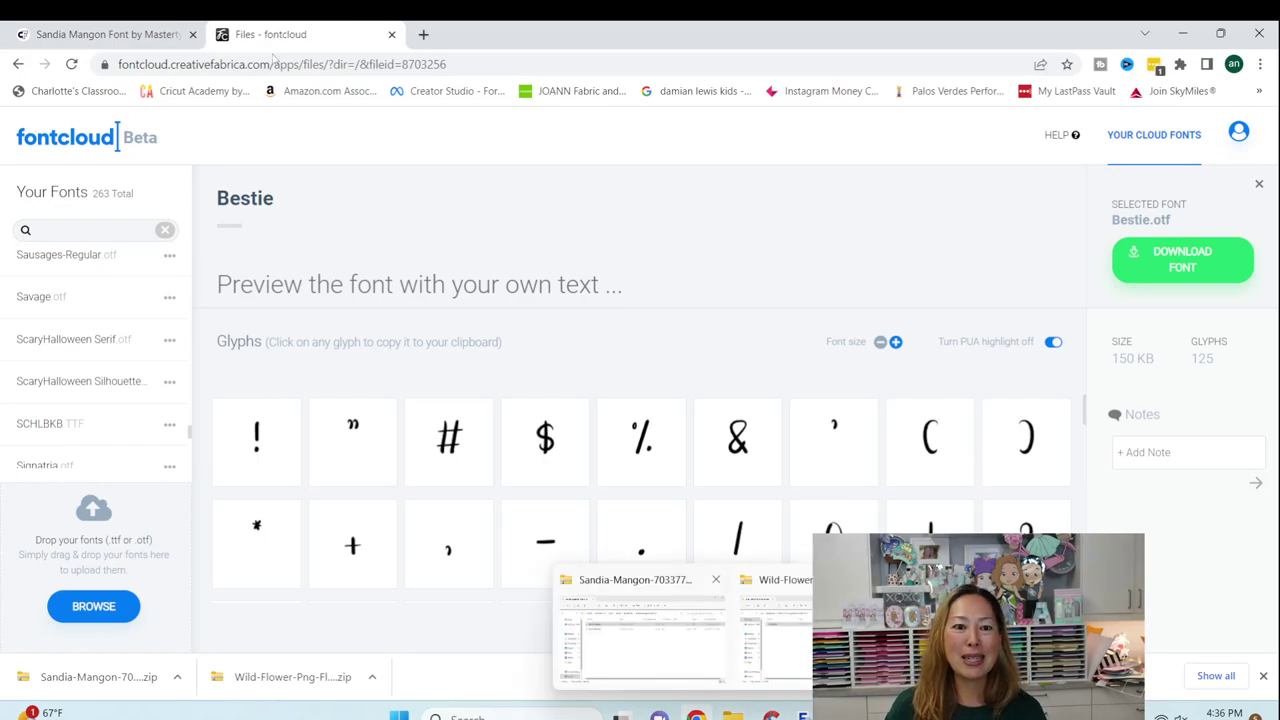
Go to design.cricut.com in a new tab and open Garden Stakes from My Stuff on the canvas
click(423, 34)
text(des)
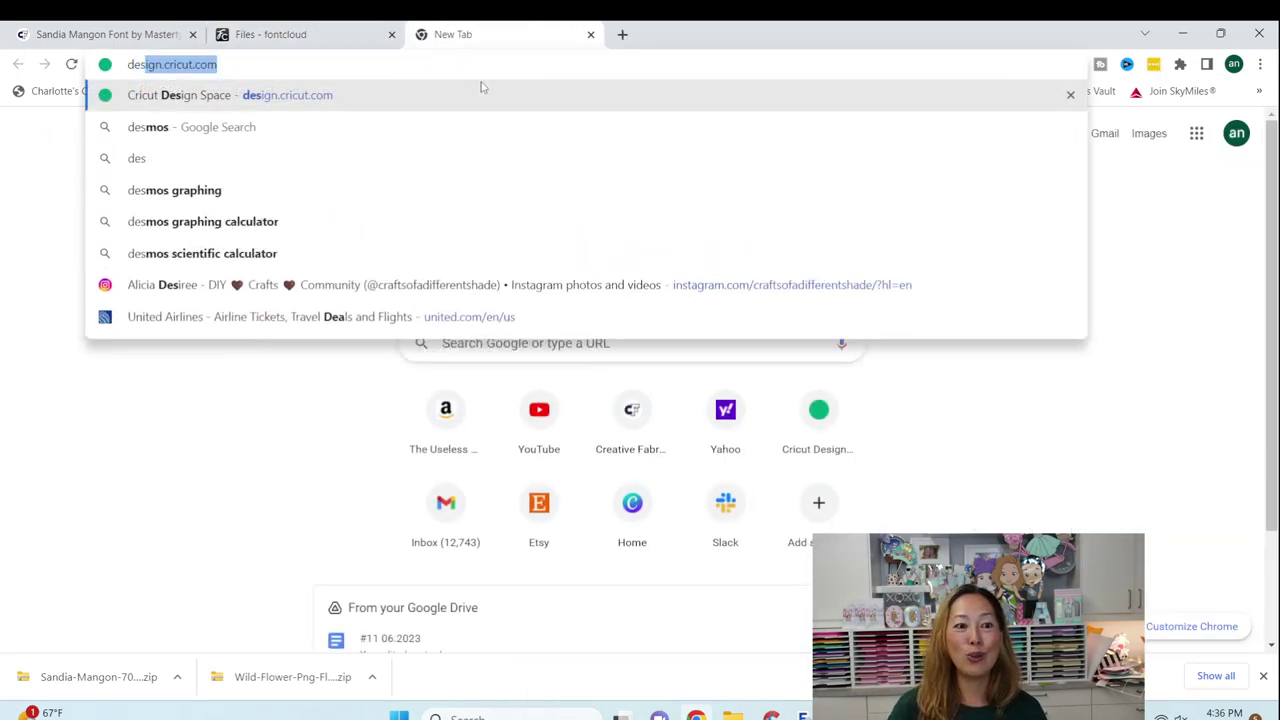
click(480, 88)
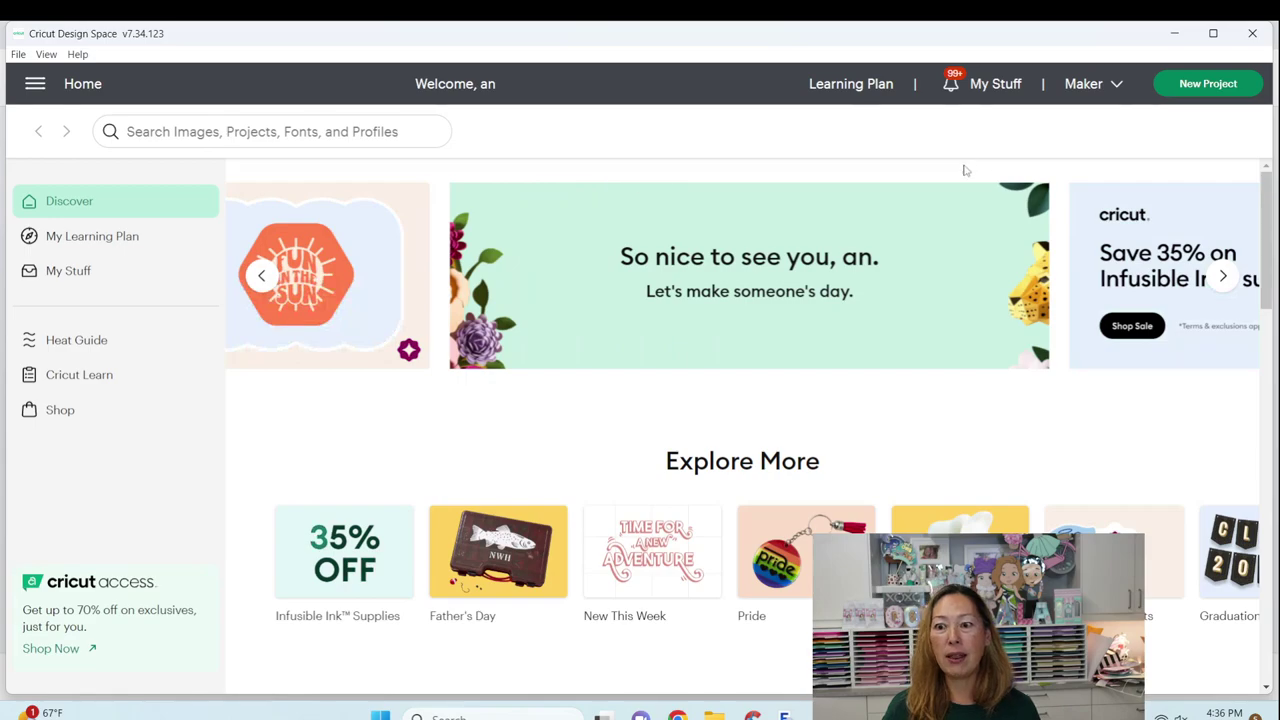
click(998, 86)
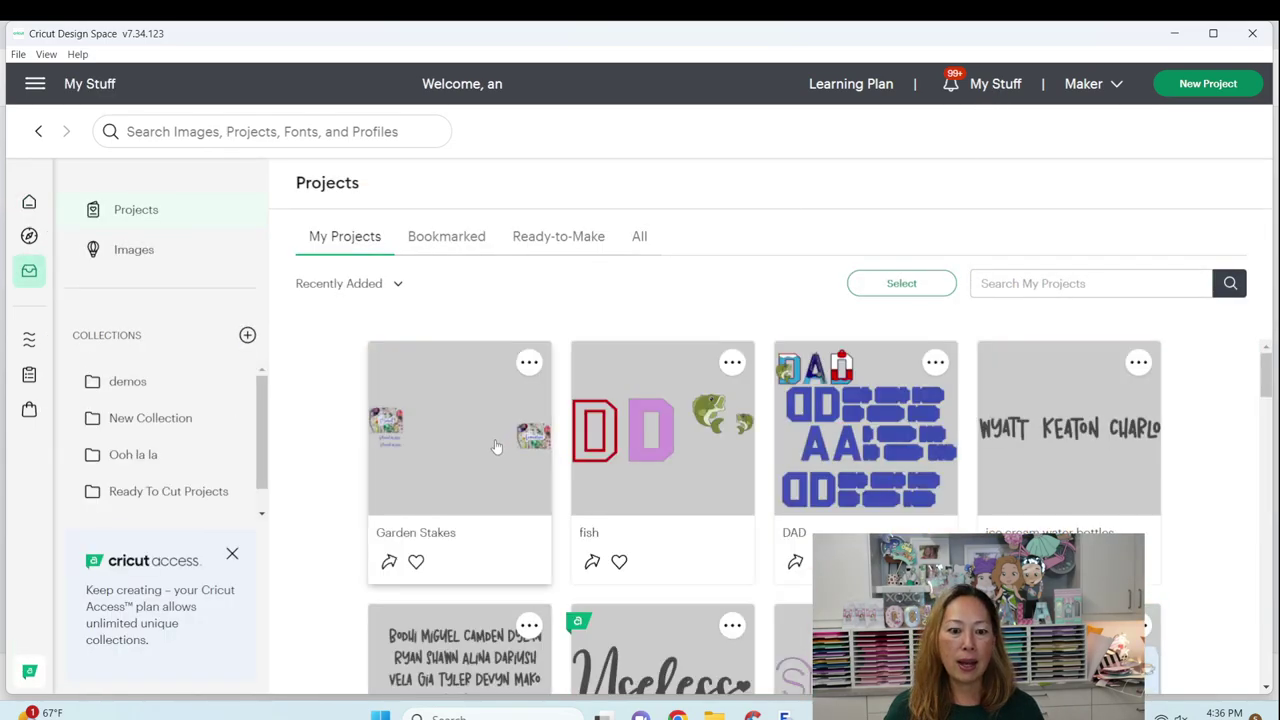
click(494, 446)
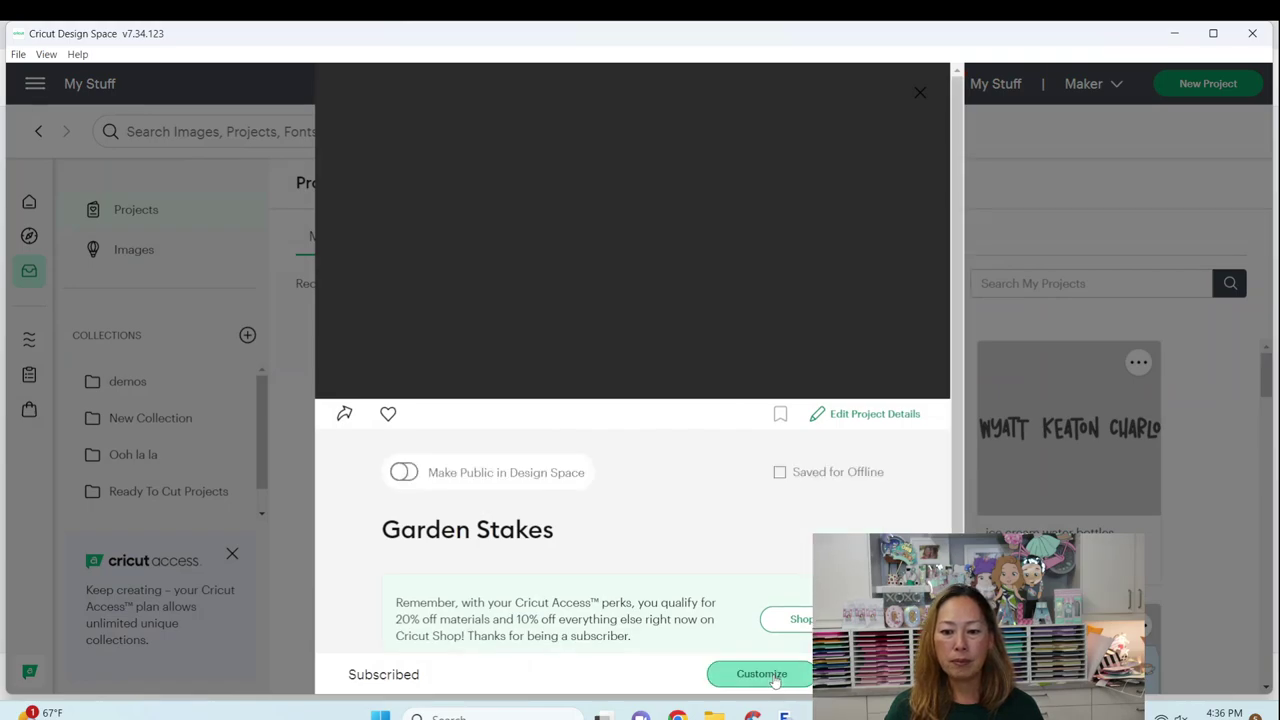
click(771, 371)
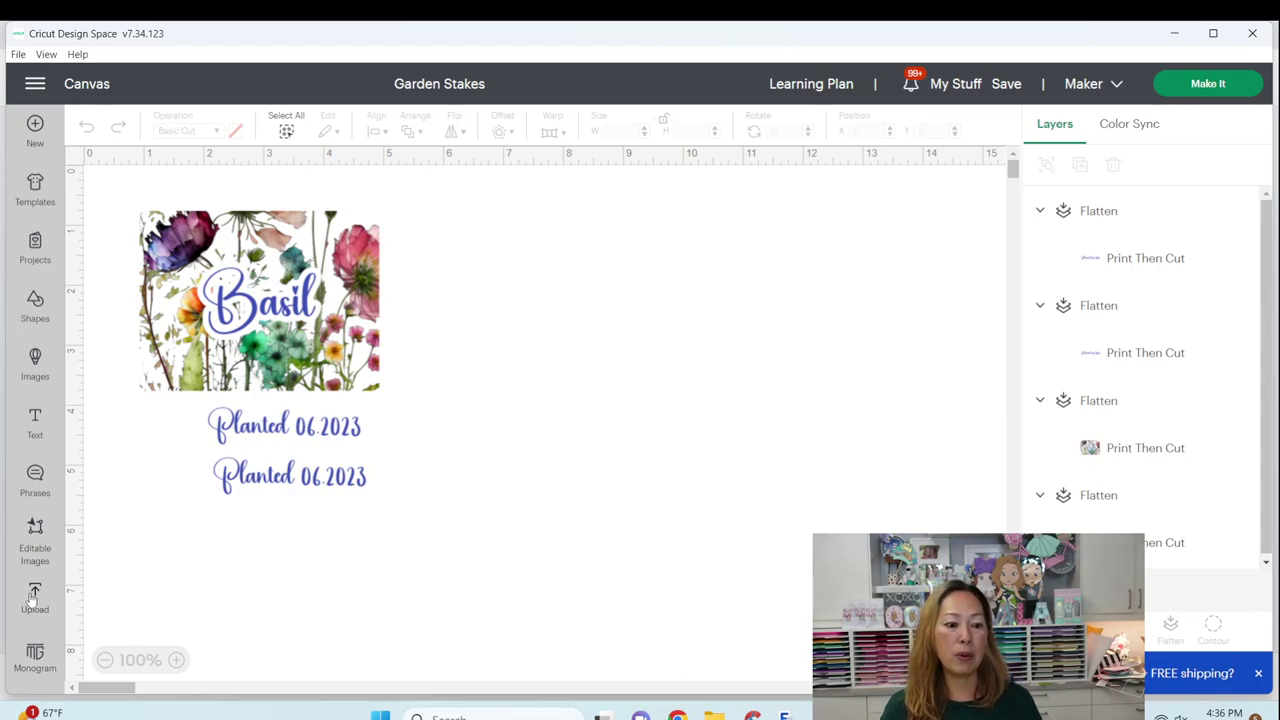
Add a text box on the right side and set it to the system font Sandia Mangon
click(35, 420)
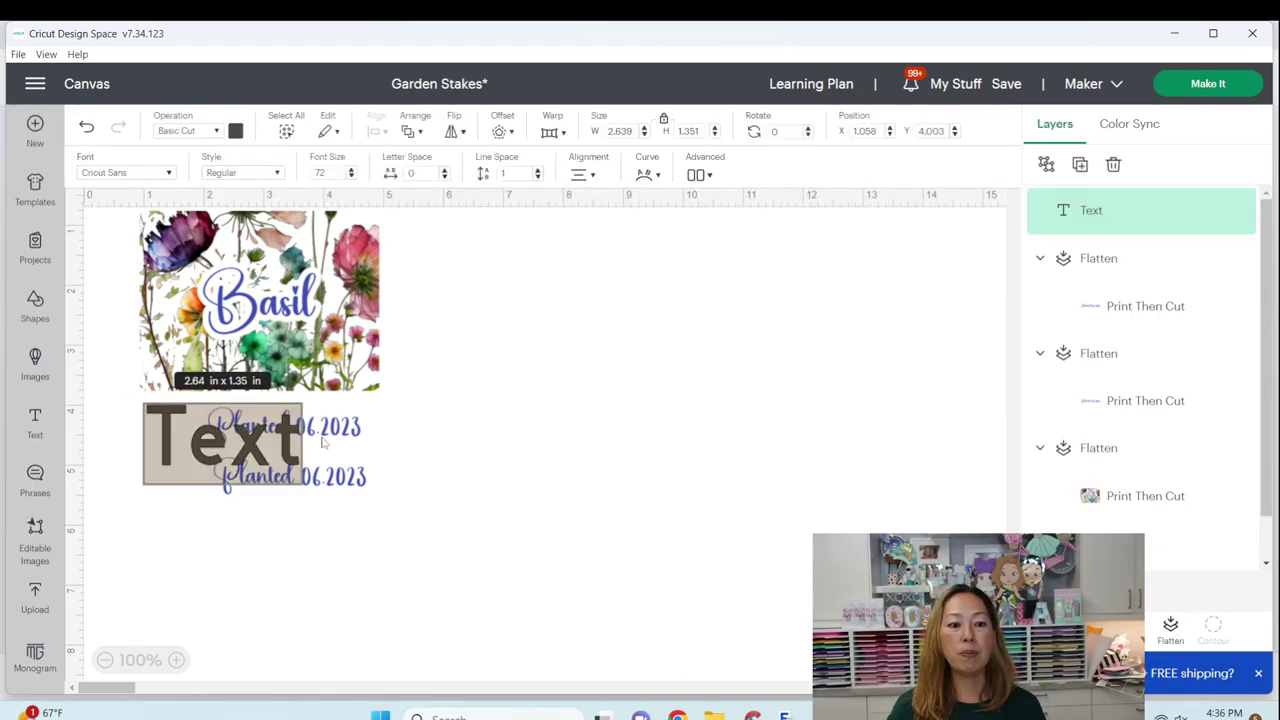
click(410, 432)
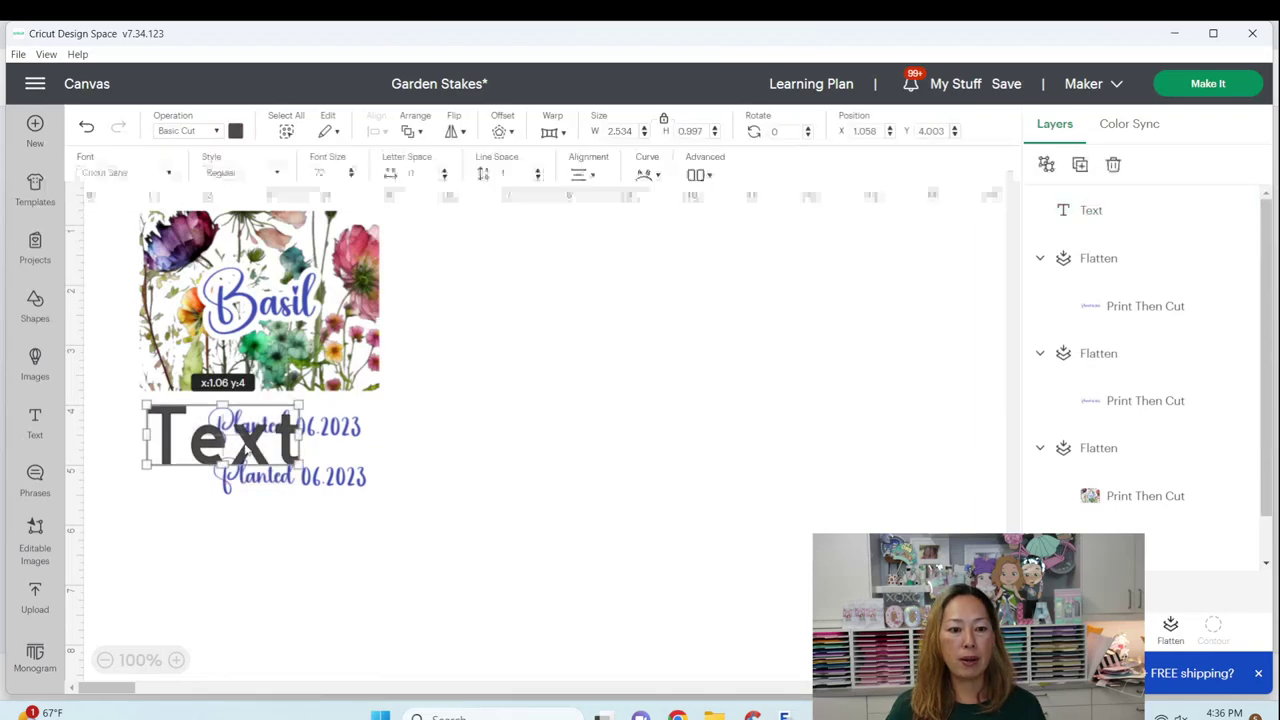
drag(250, 455, 670, 363)
click(118, 175)
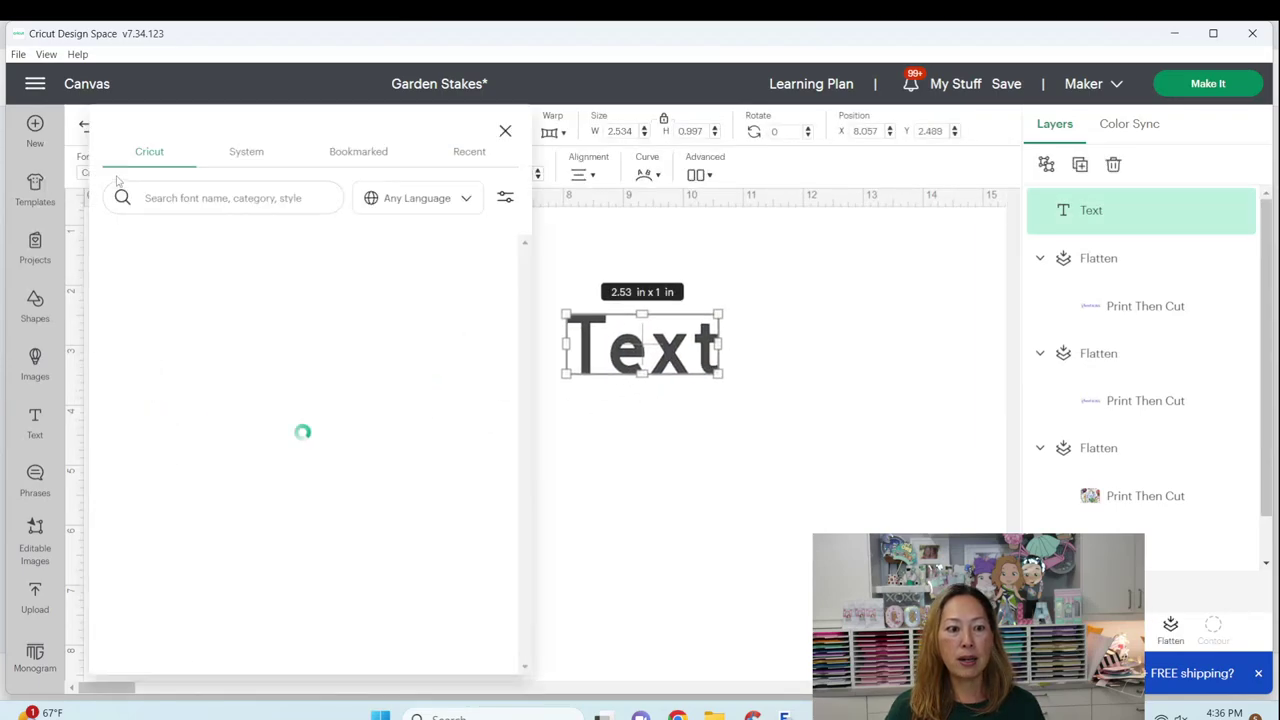
click(245, 155)
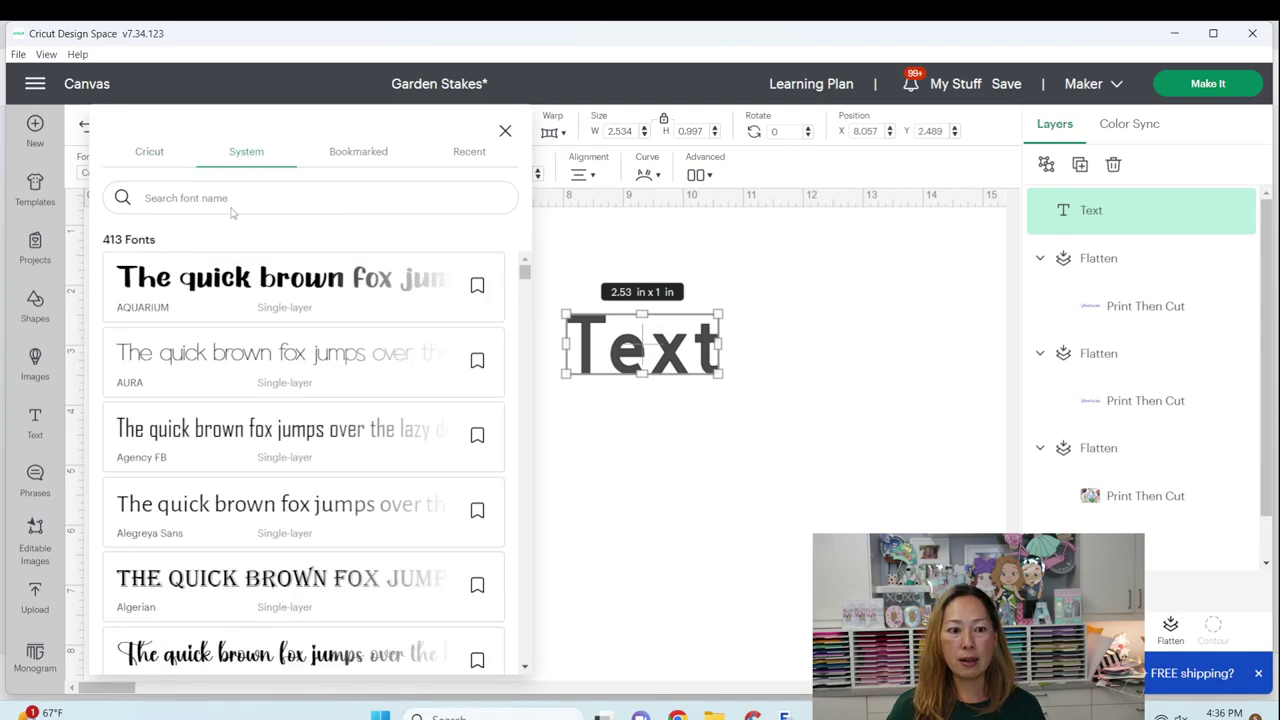
click(234, 198)
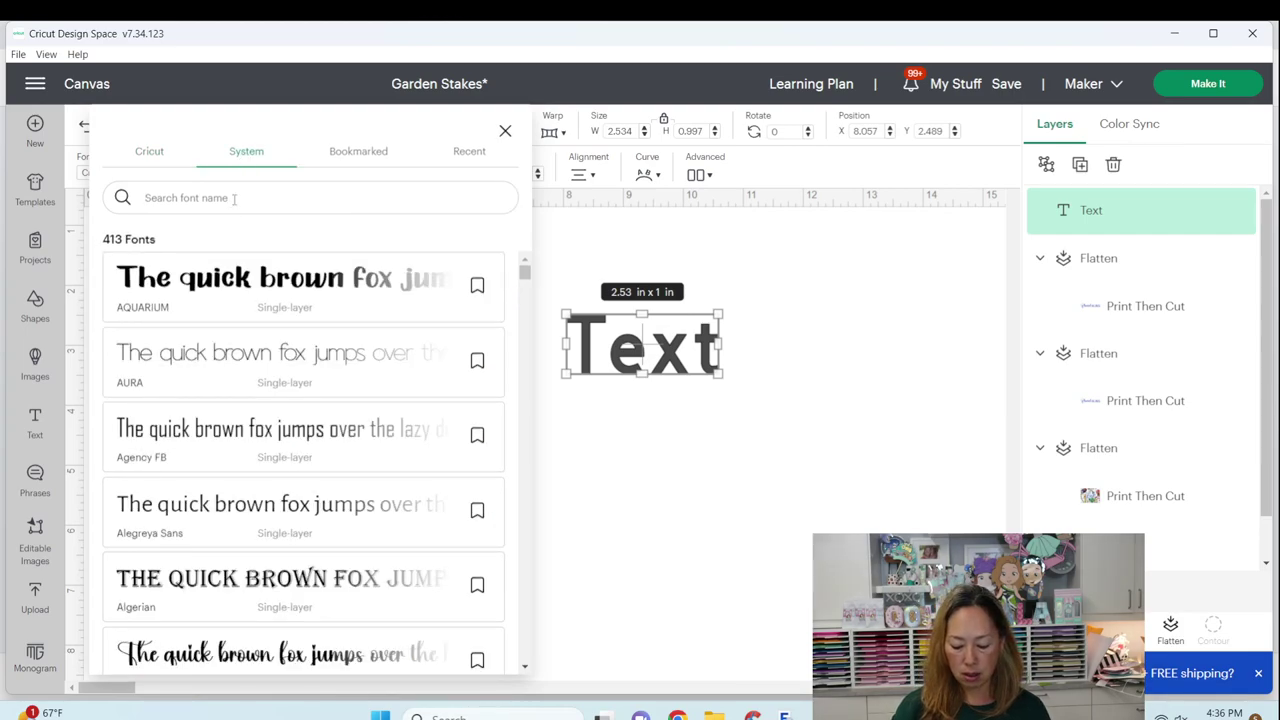
text(sandia)
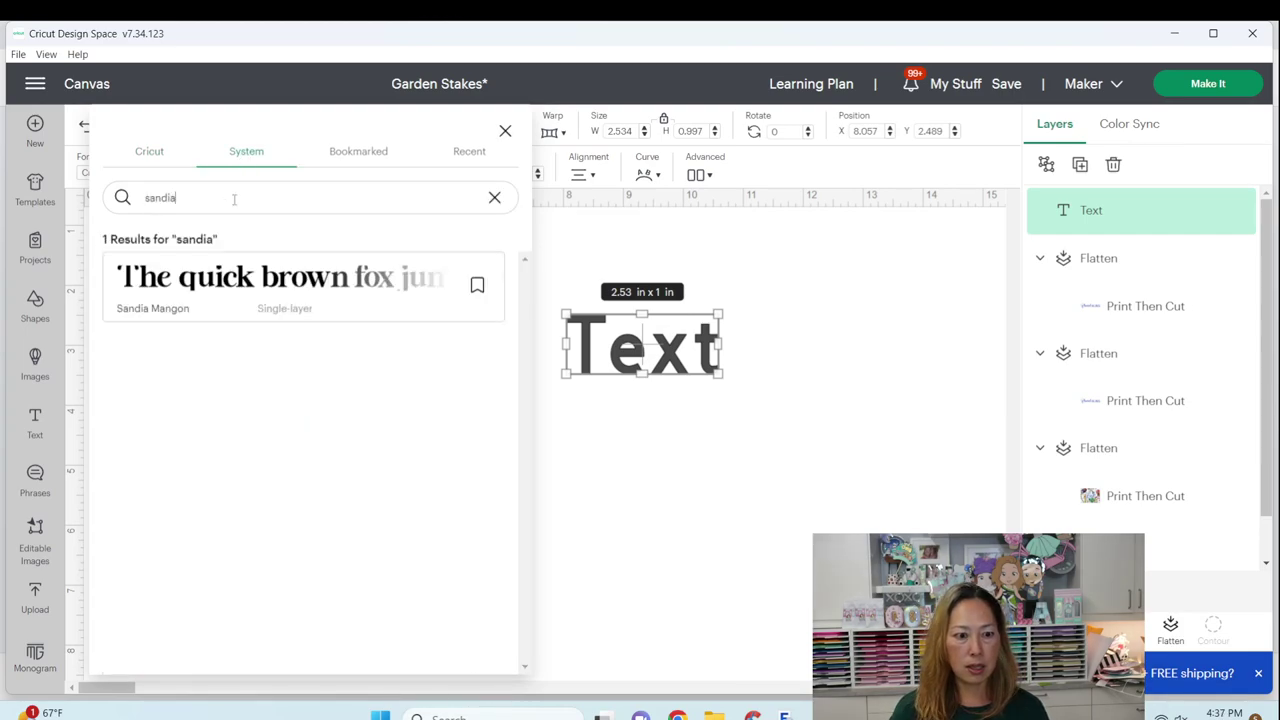
click(247, 285)
click(505, 130)
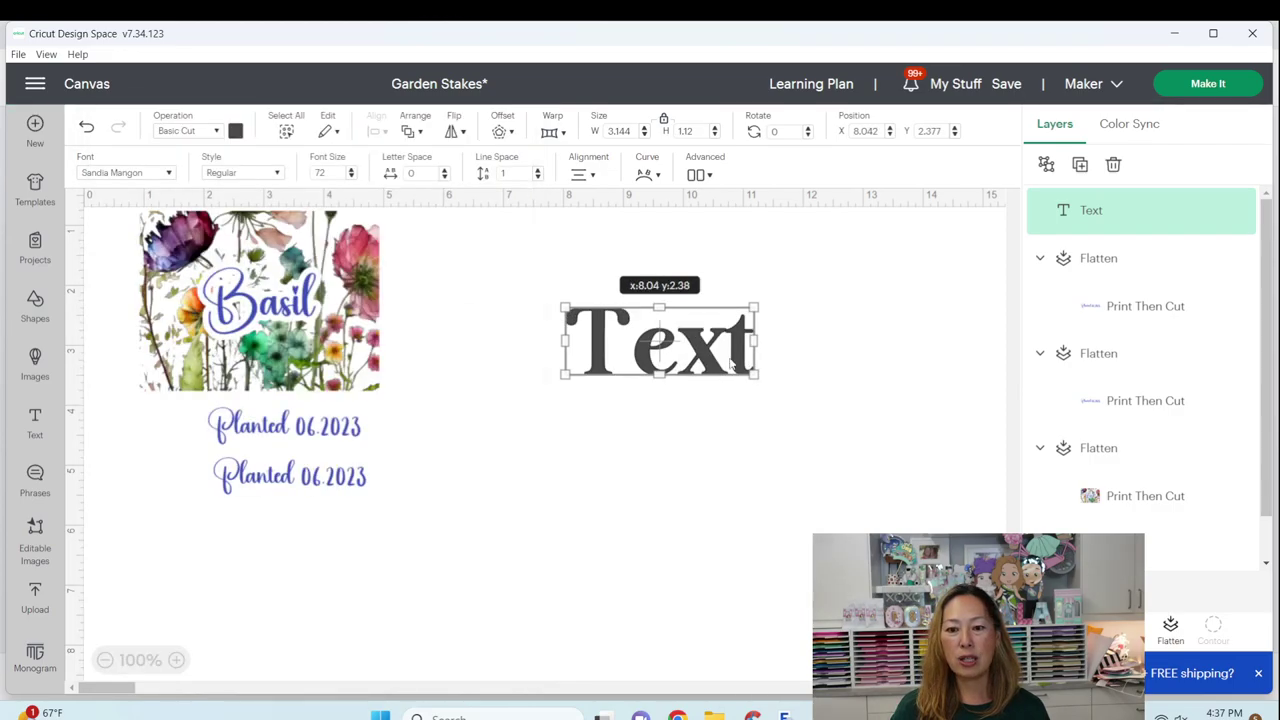
Change the text to 'Charlotte' to preview the font
double_click(733, 357)
text(Charlotte)
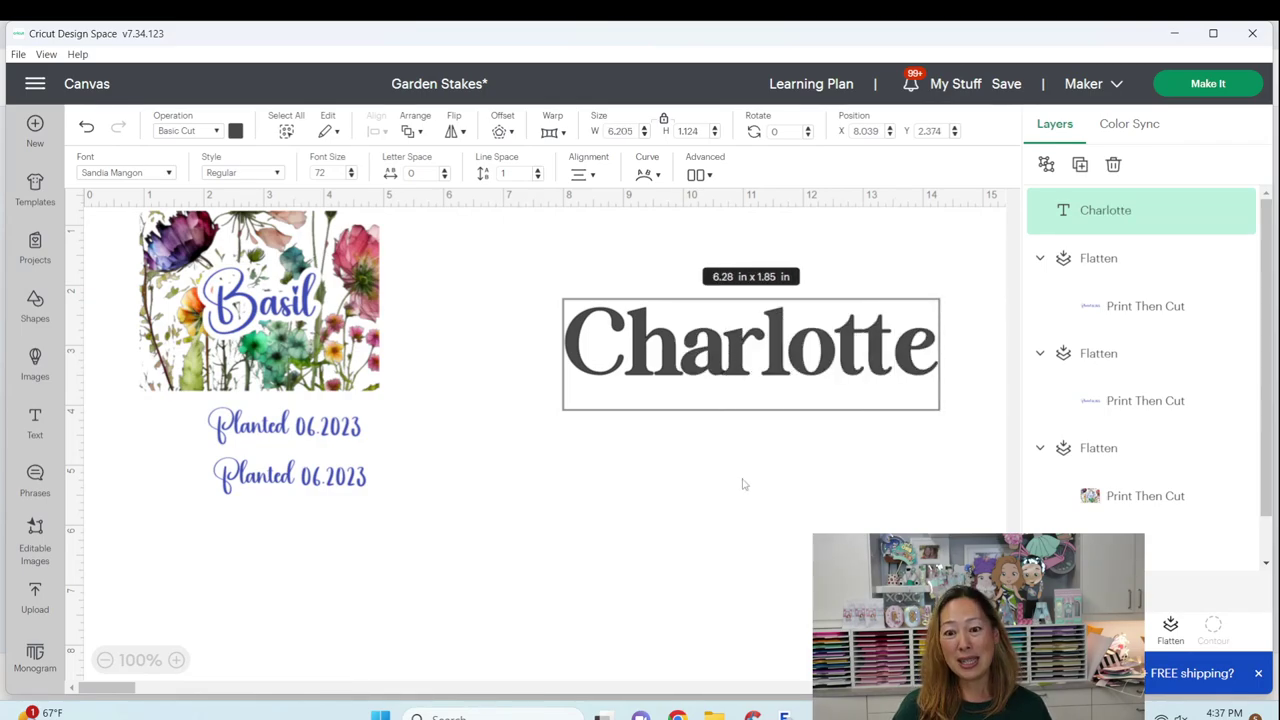
click(736, 510)
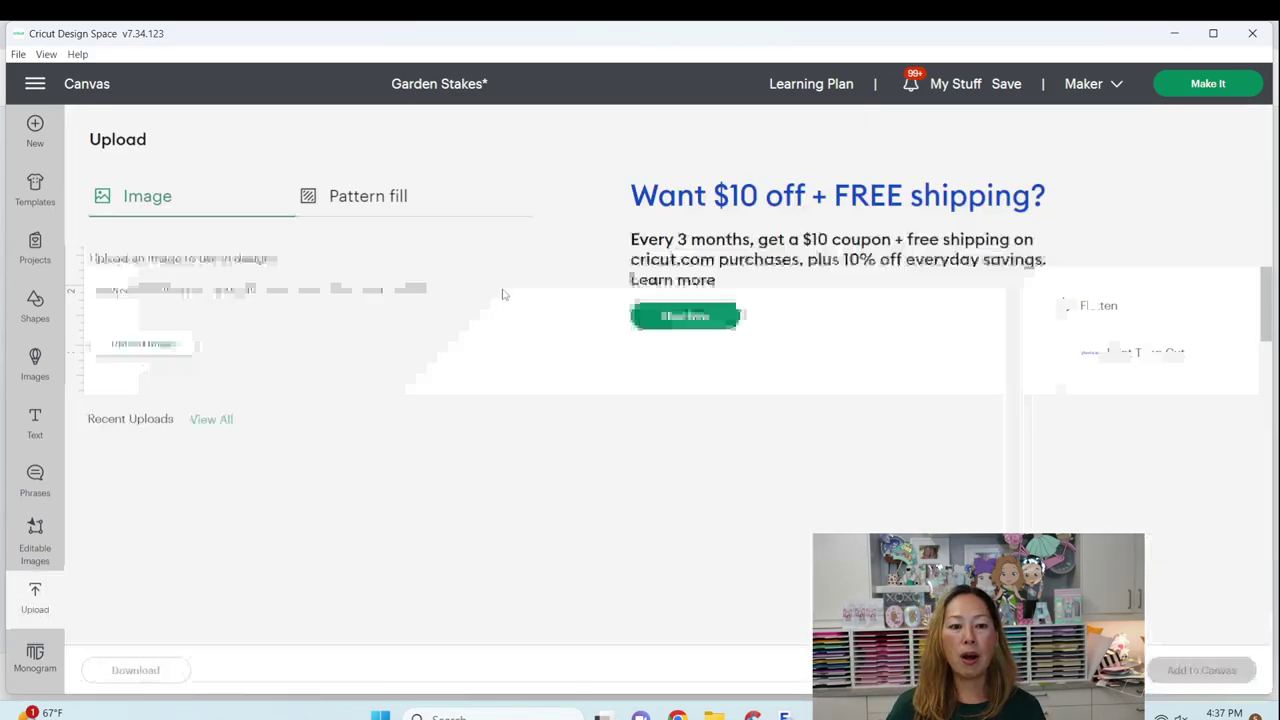
Delete the earlier wildflower upload from the uploads panel
click(35, 597)
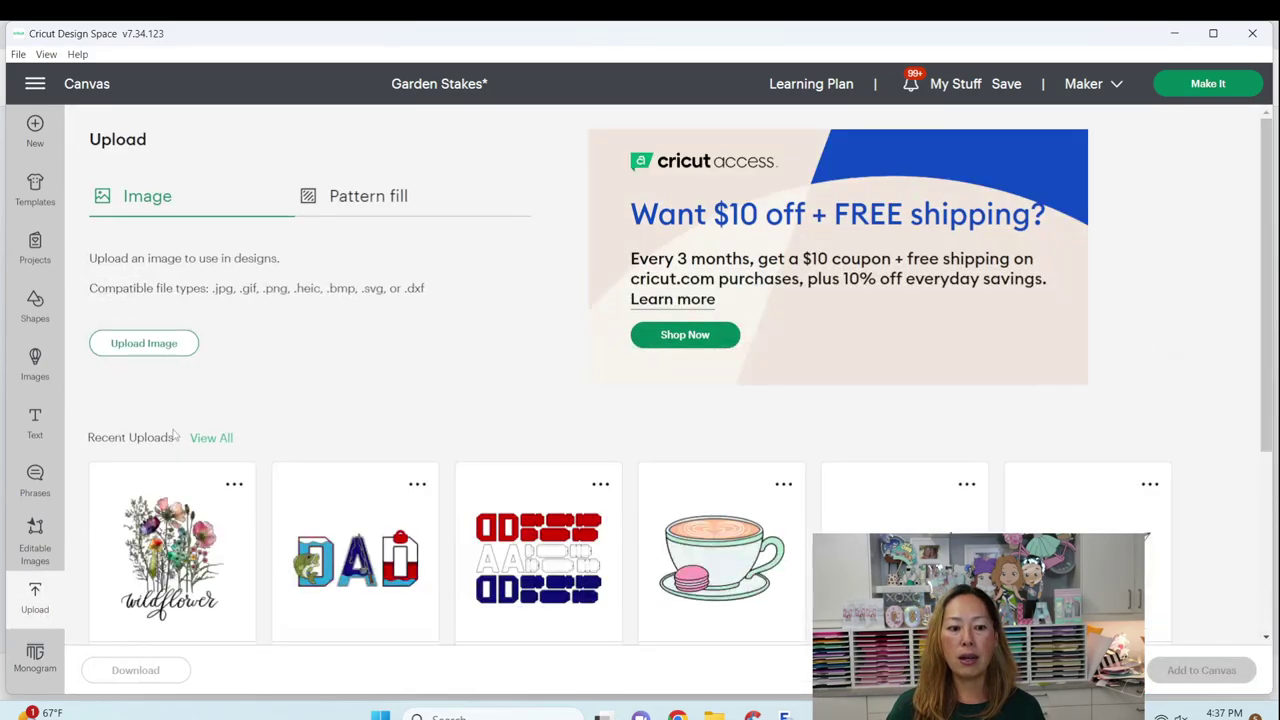
scroll(186, 489, down, 1)
click(234, 400)
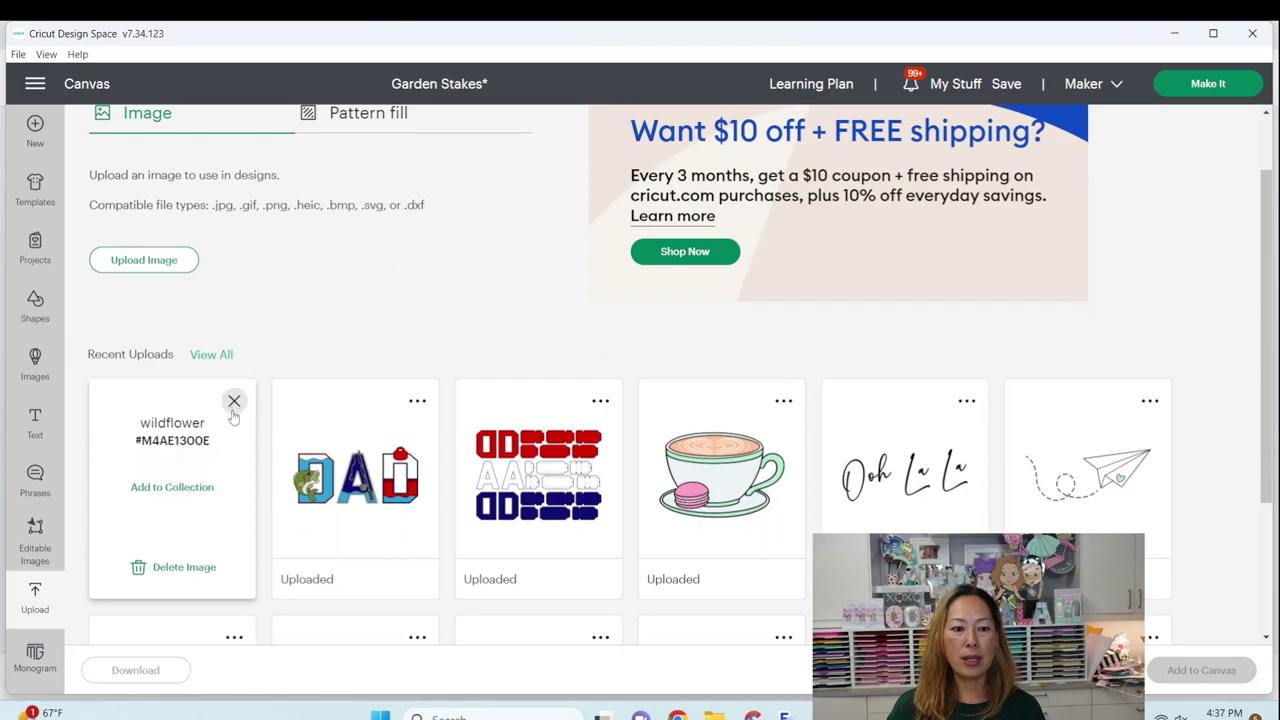
click(168, 568)
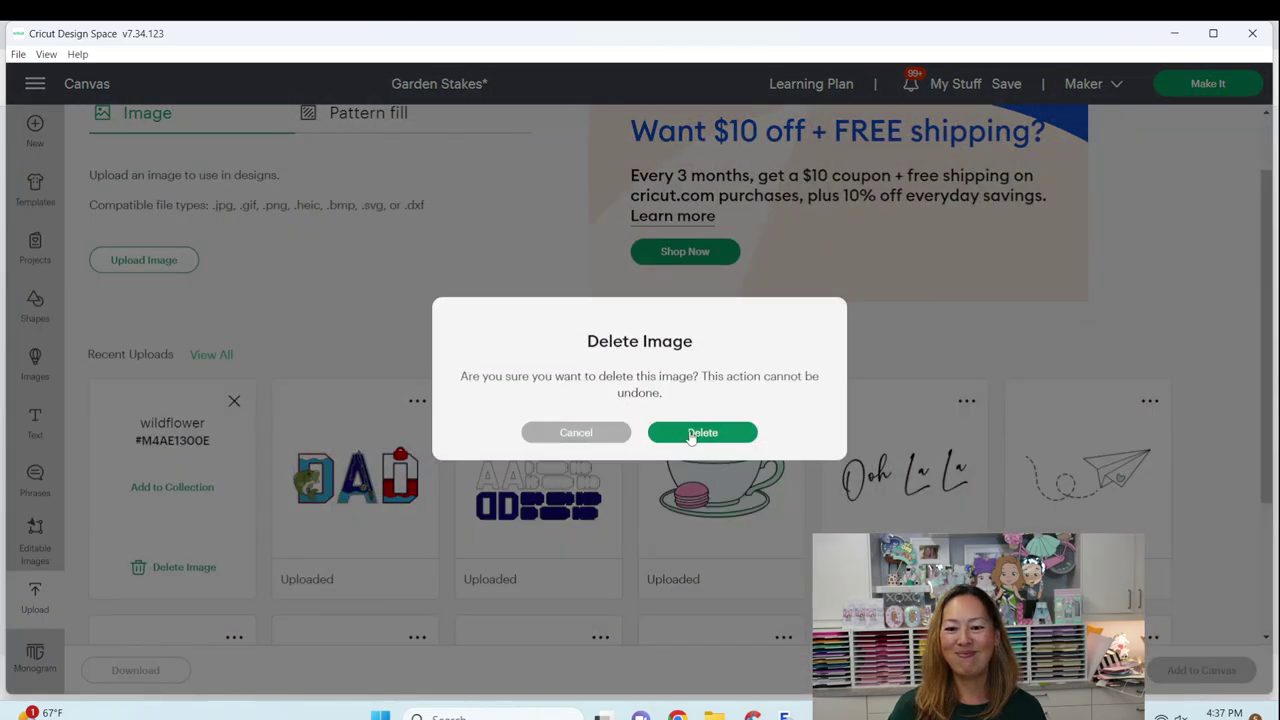
click(688, 437)
Start a new image upload using the wildflower image from Downloads
click(150, 260)
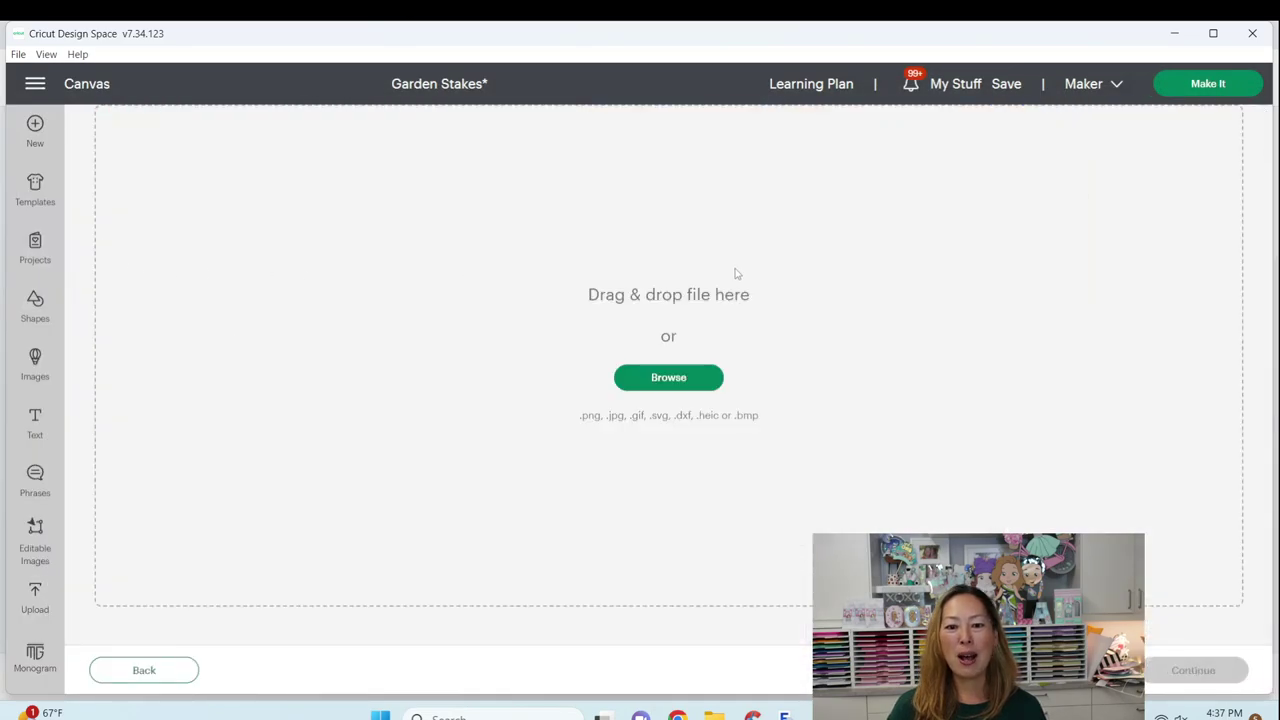
click(670, 378)
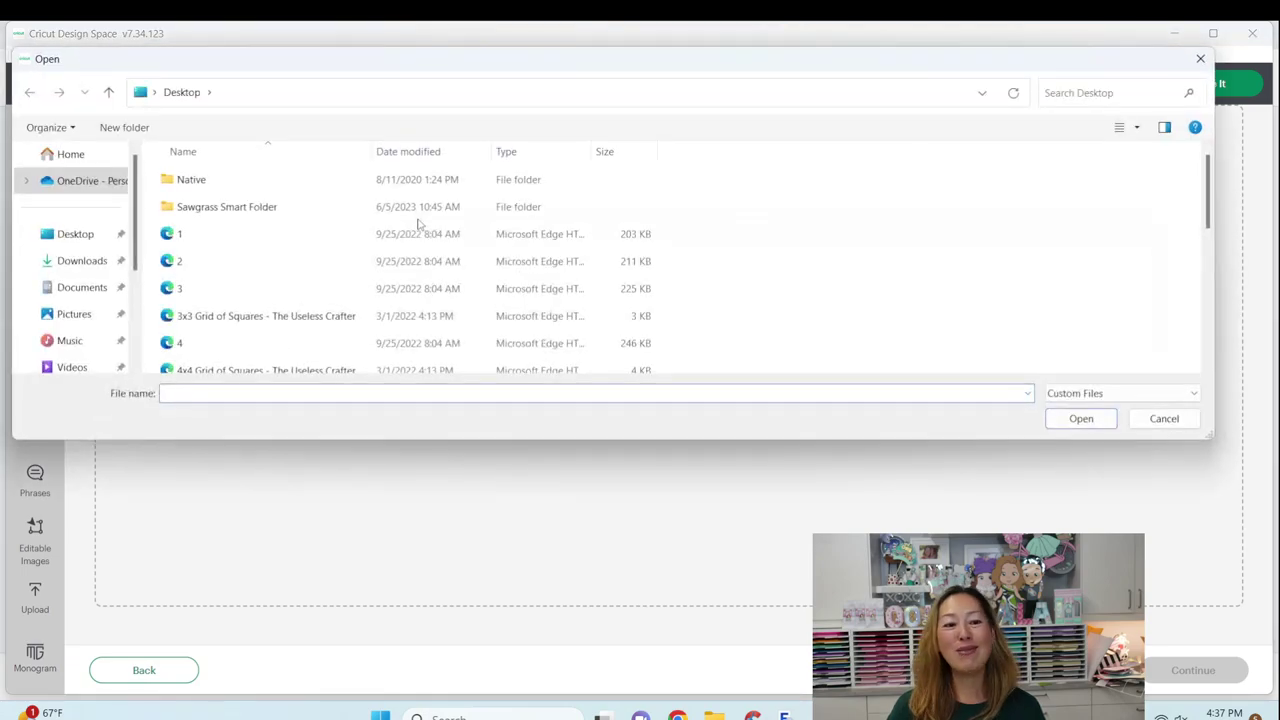
click(82, 262)
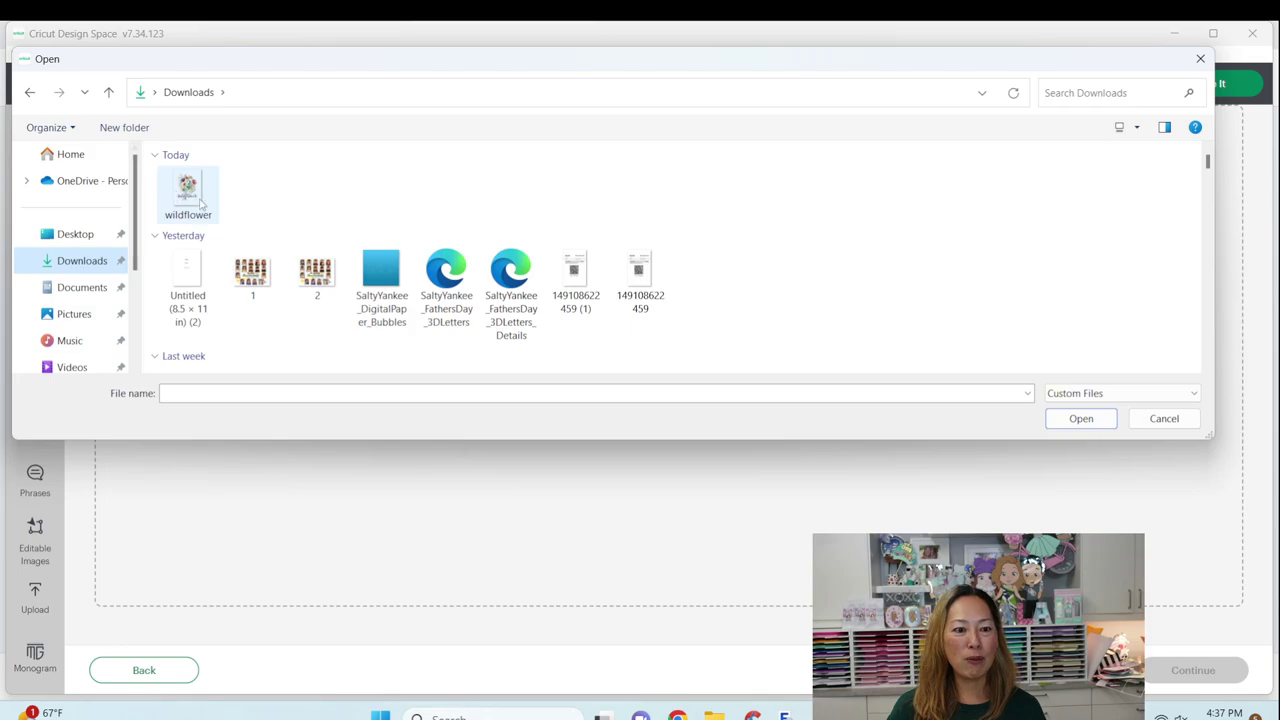
double_click(190, 188)
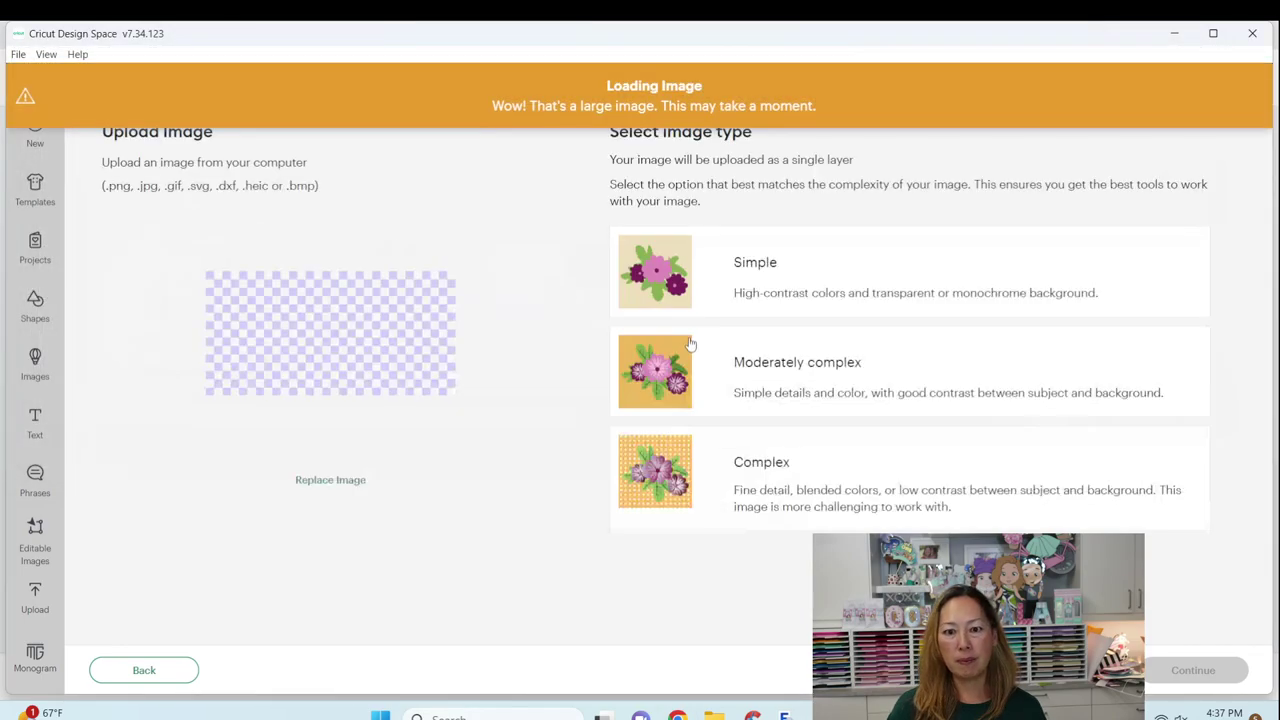
Upload it as a complex Print Then Cut image and select it in Recent Uploads
click(828, 476)
click(1195, 671)
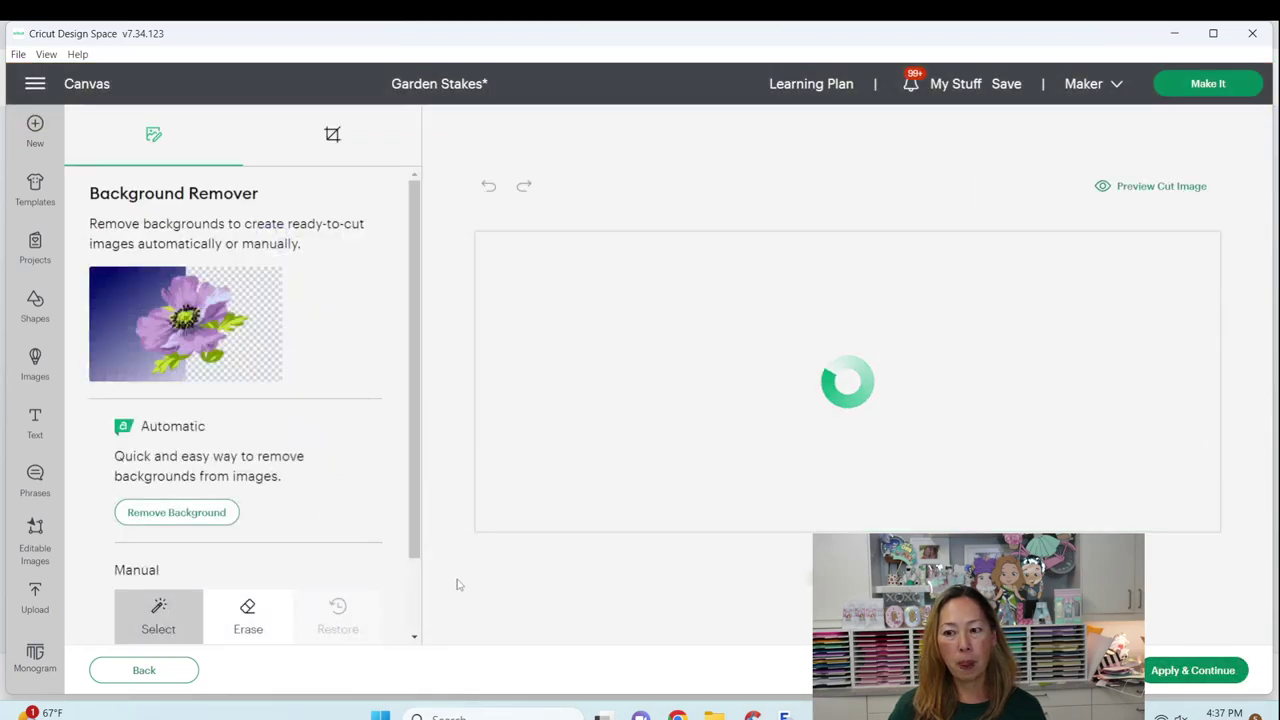
click(1205, 676)
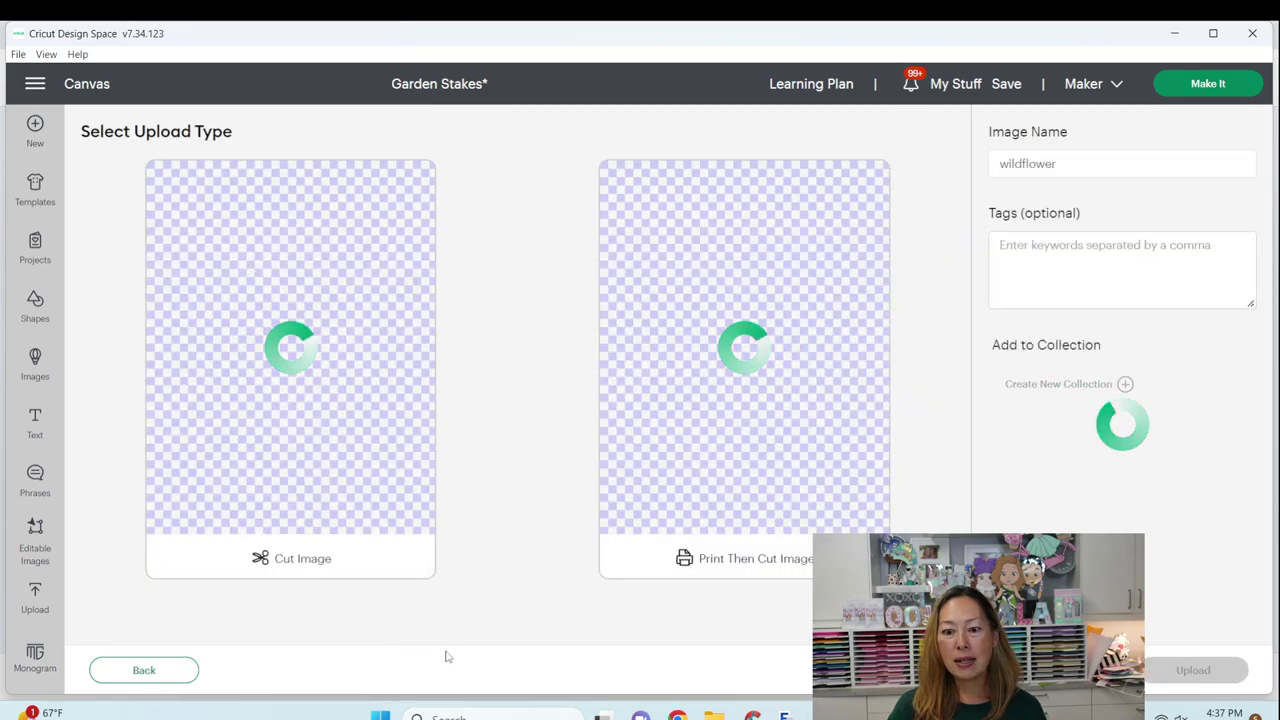
click(808, 445)
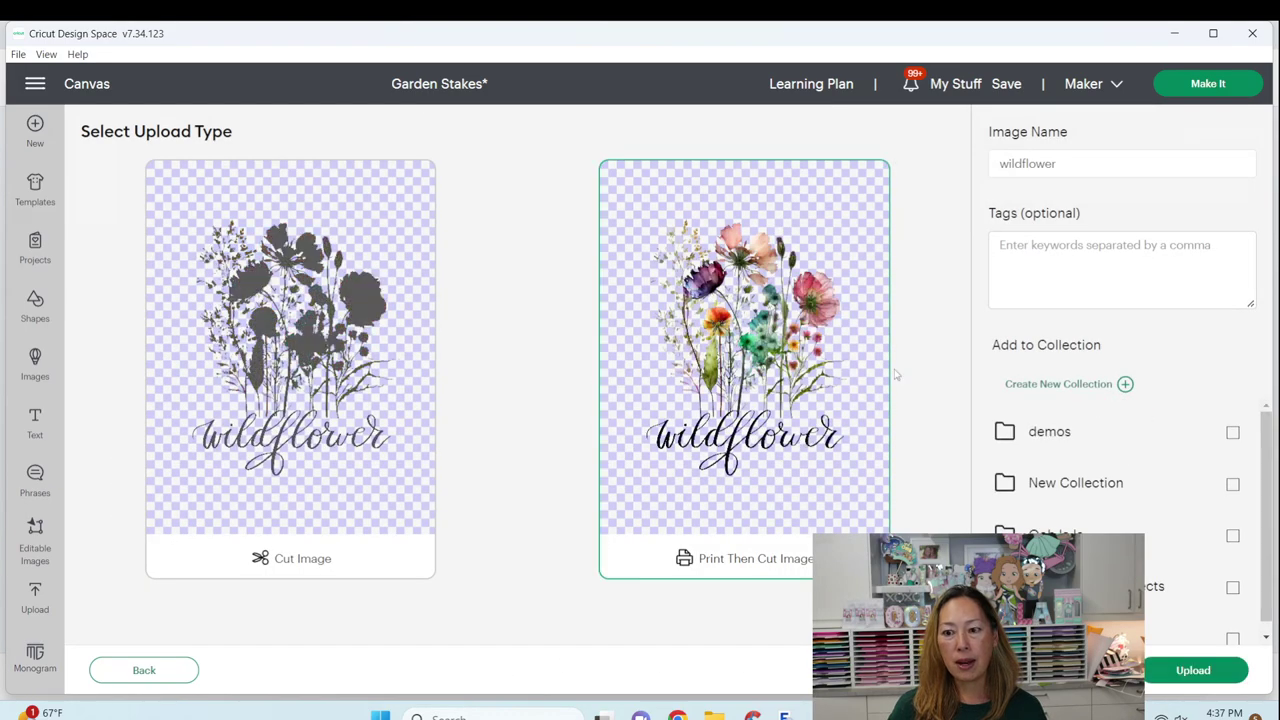
click(1193, 670)
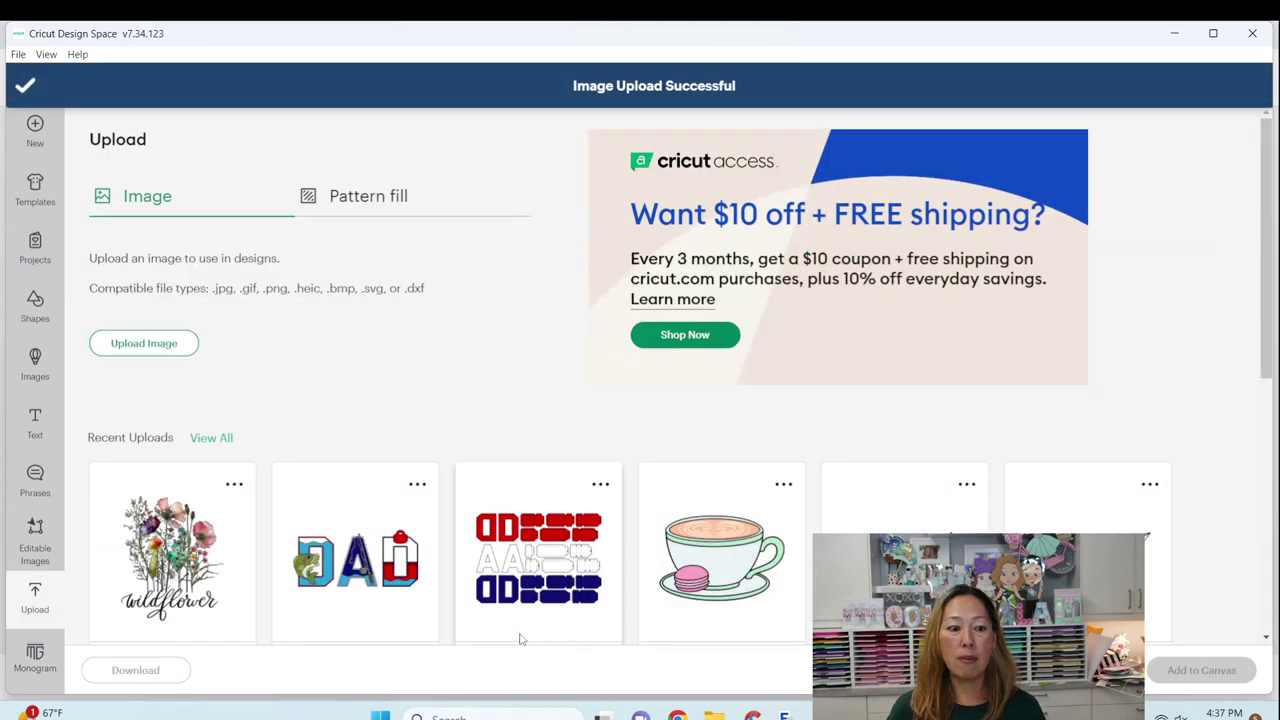
scroll(317, 403, down, 2)
click(170, 395)
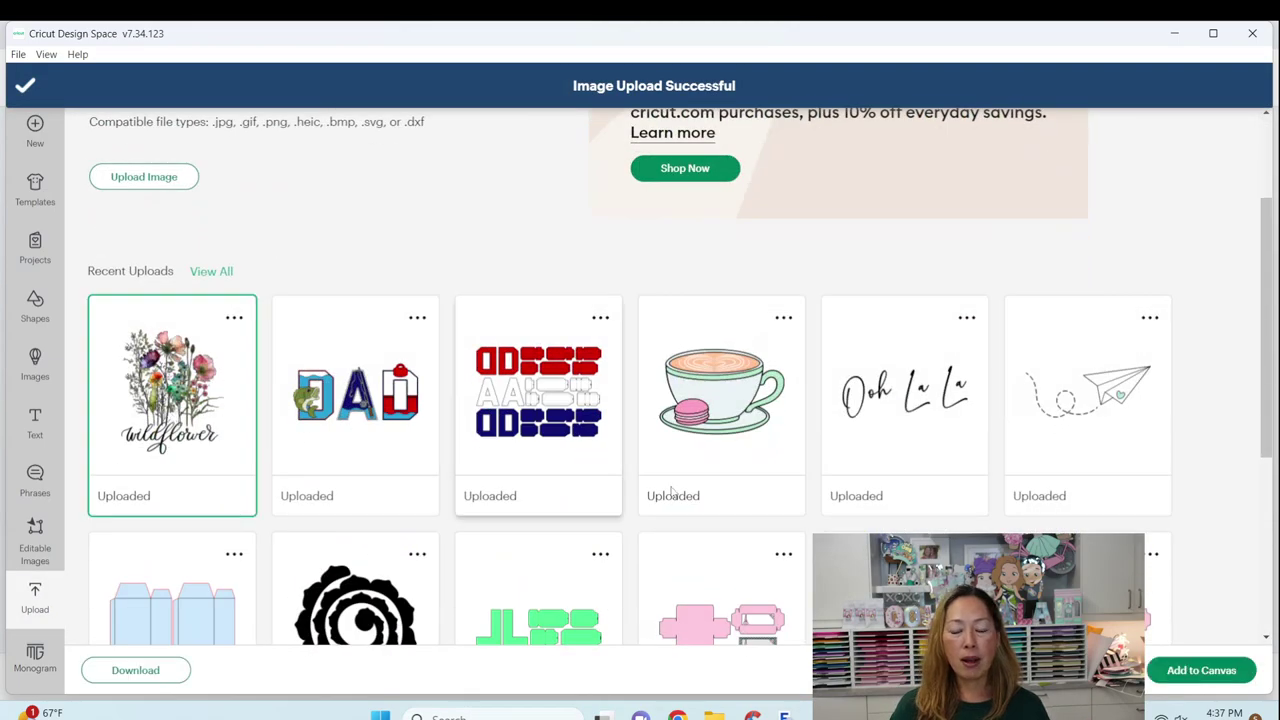
Add the wildflower image to the canvas, set width to 5 in, and place it right of Basil
click(1201, 670)
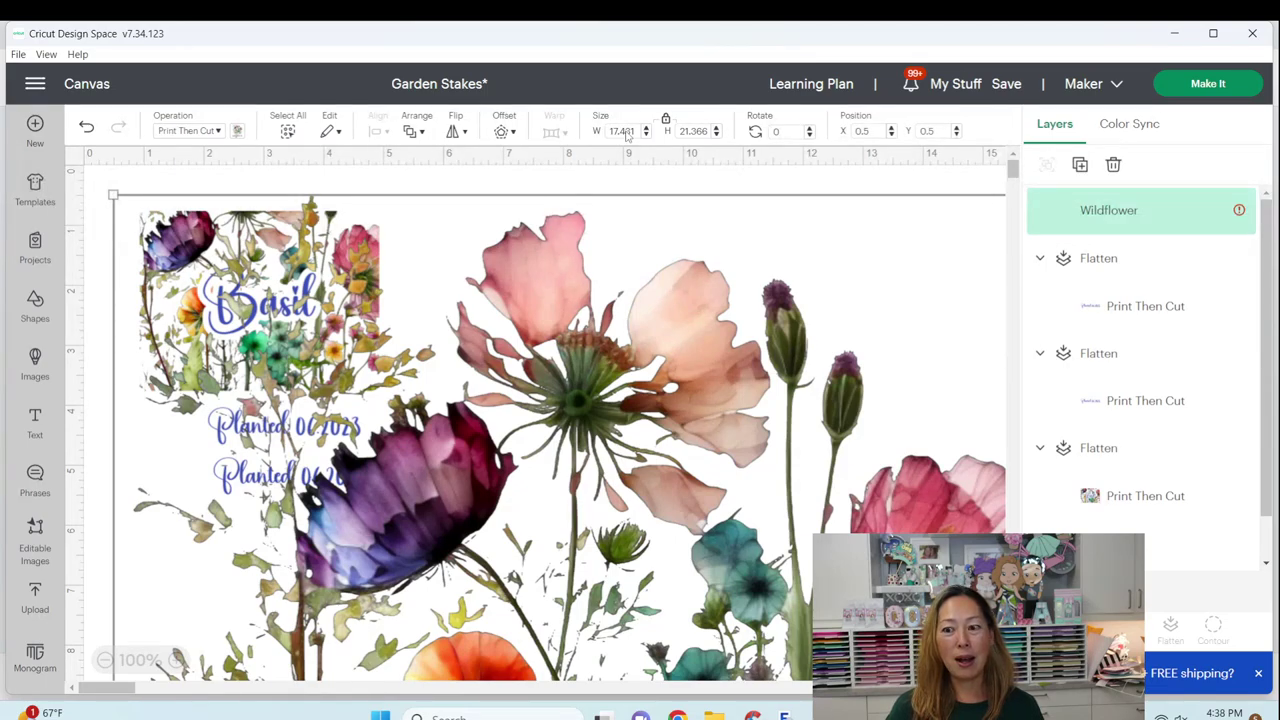
click(622, 131)
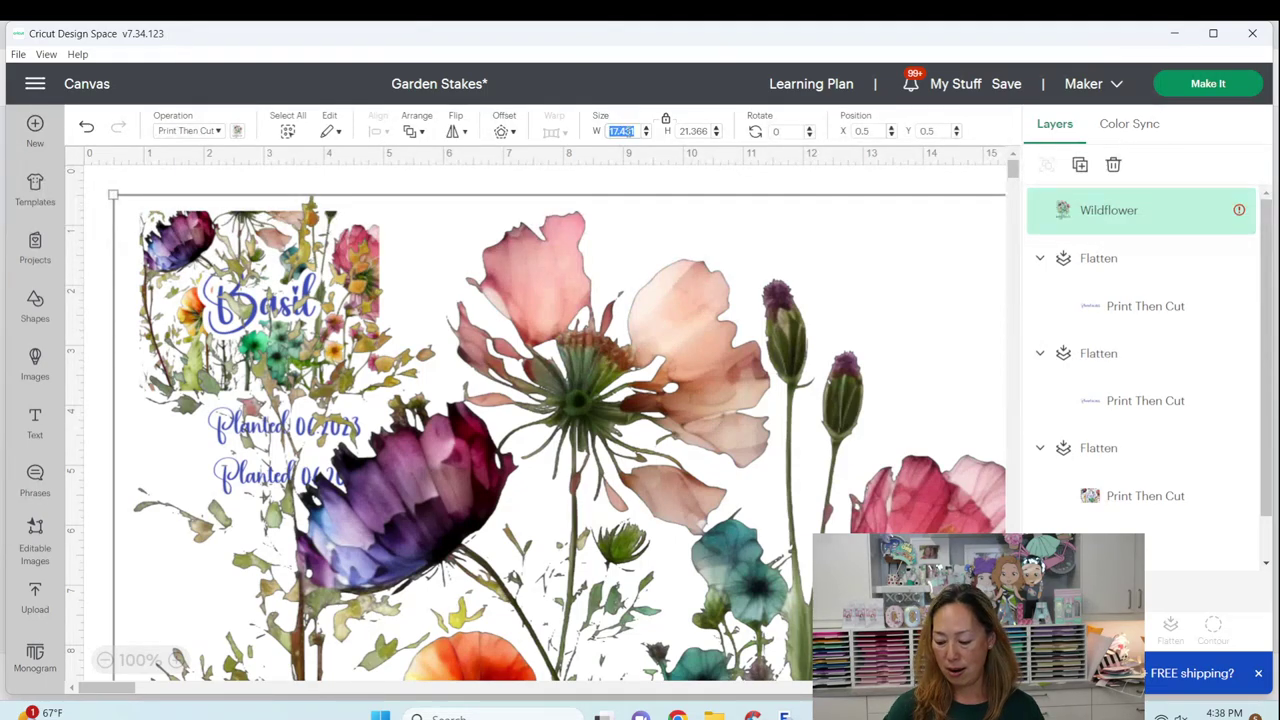
text(5)
key(Tab)
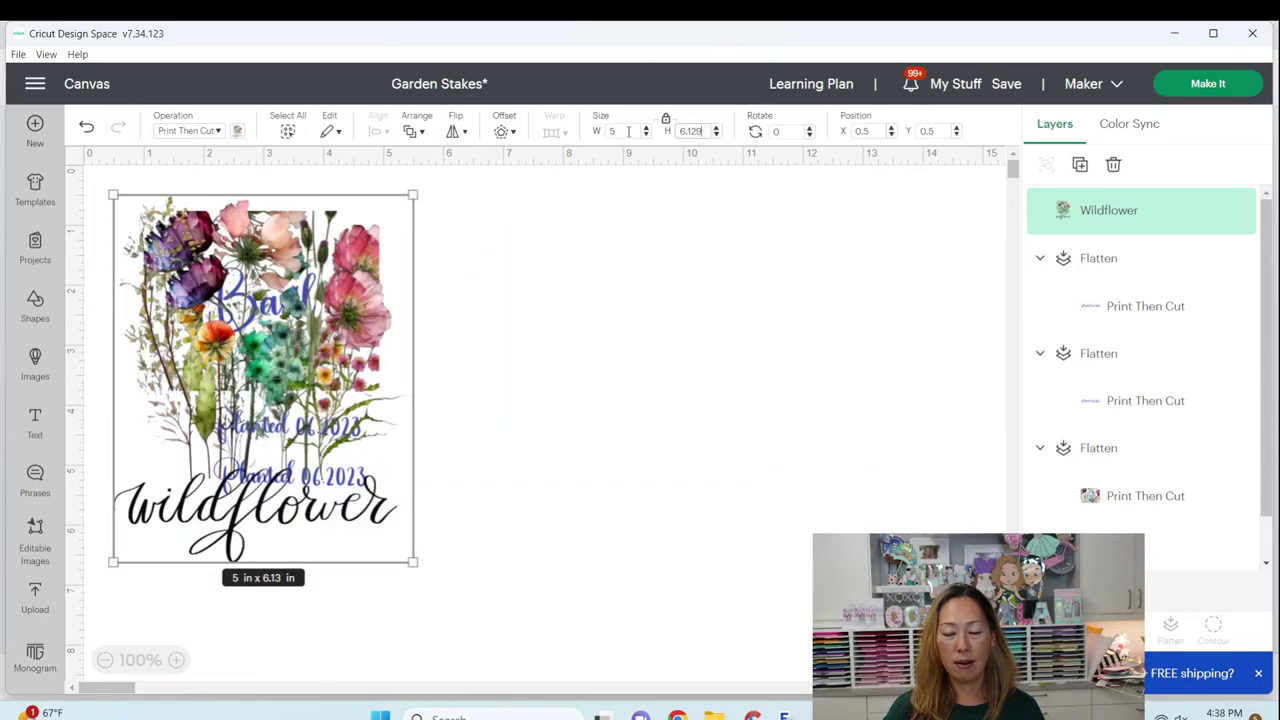
click(651, 294)
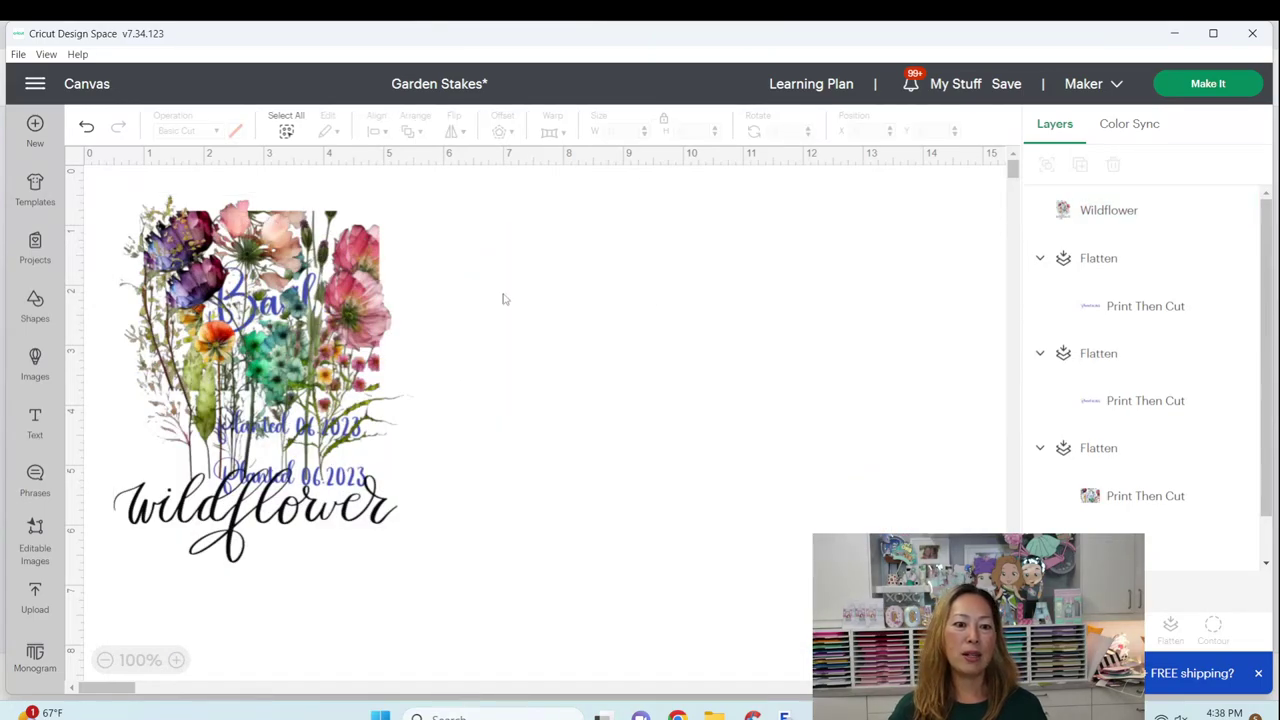
drag(320, 338, 905, 347)
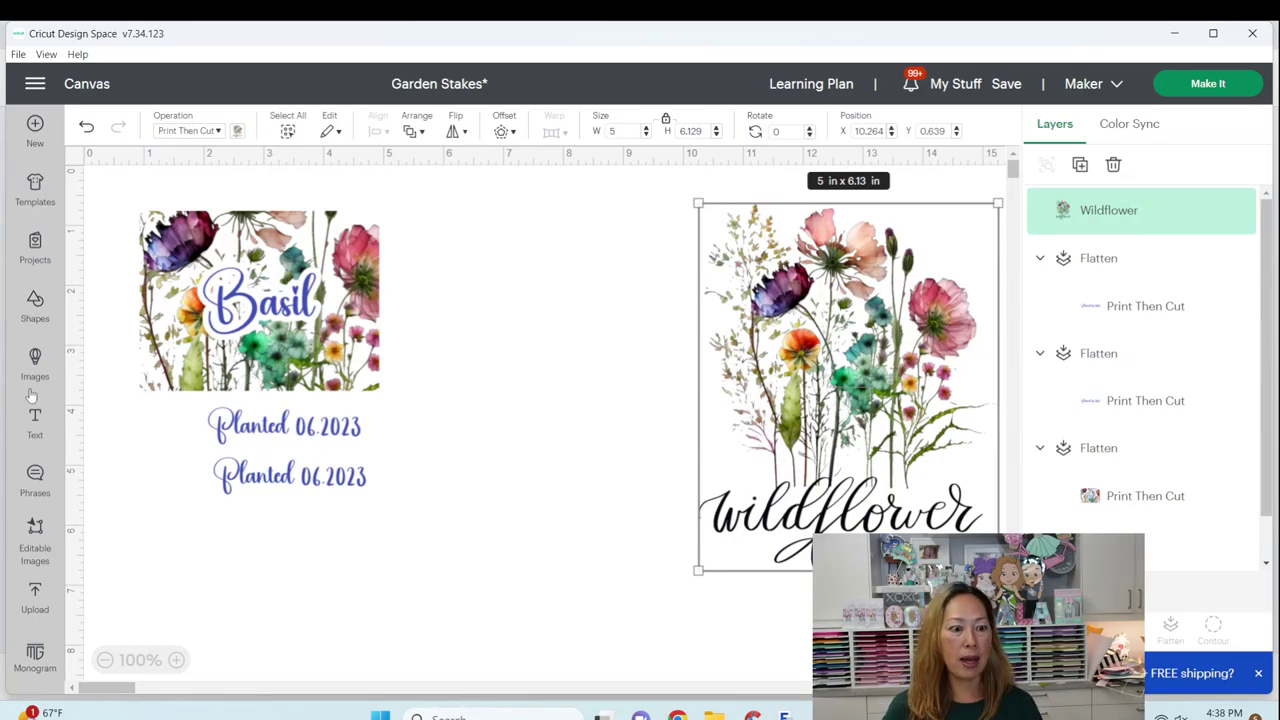
Add two squares and unlock one to size it as a 4 x 3 in rectangle
click(38, 316)
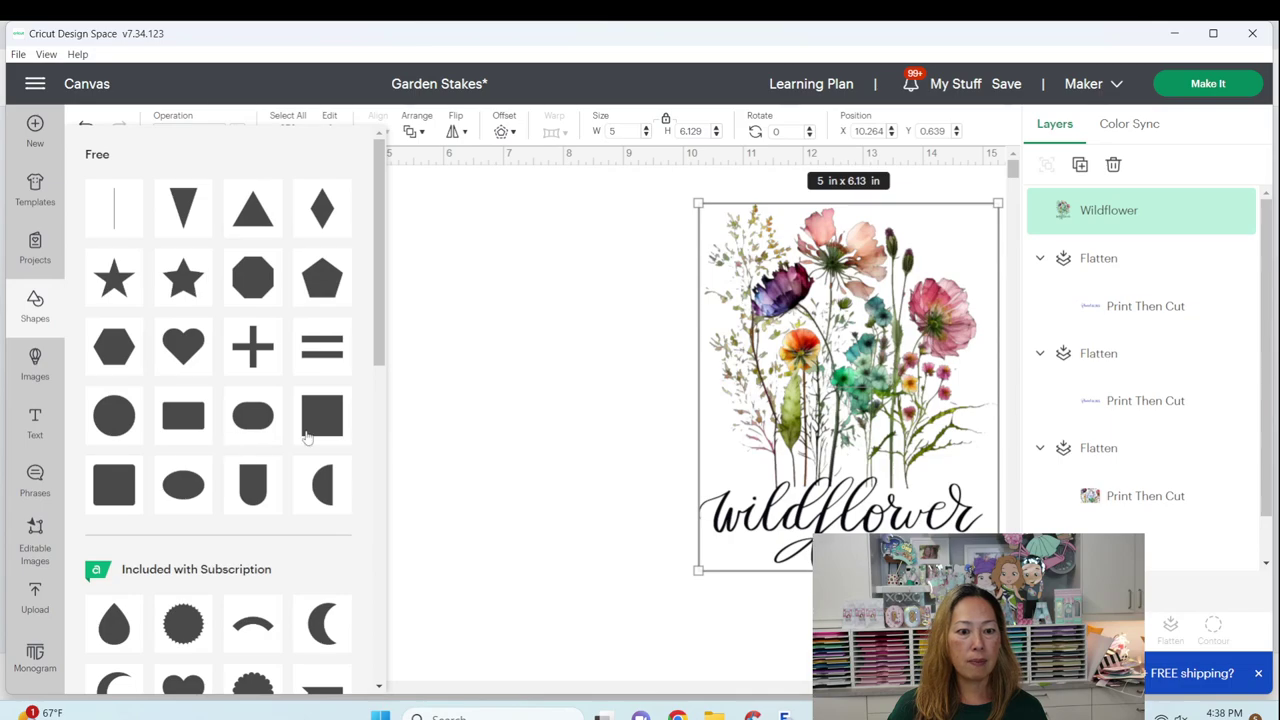
click(318, 428)
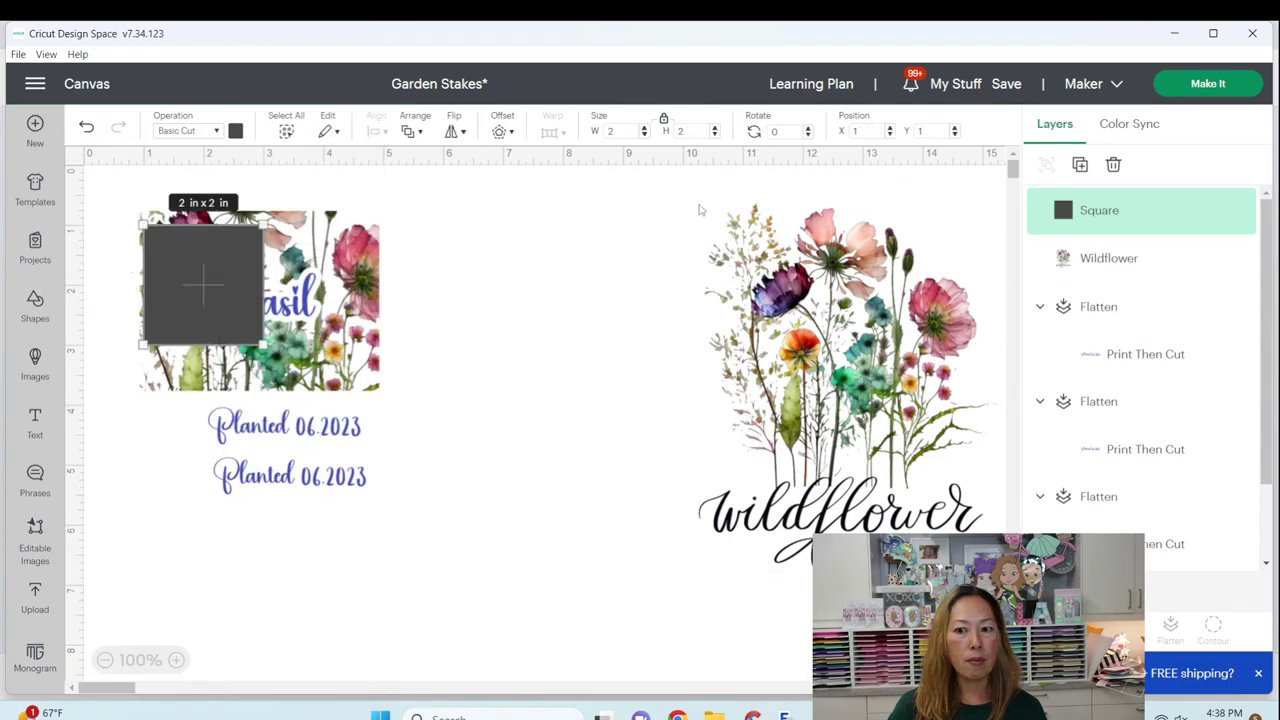
click(36, 305)
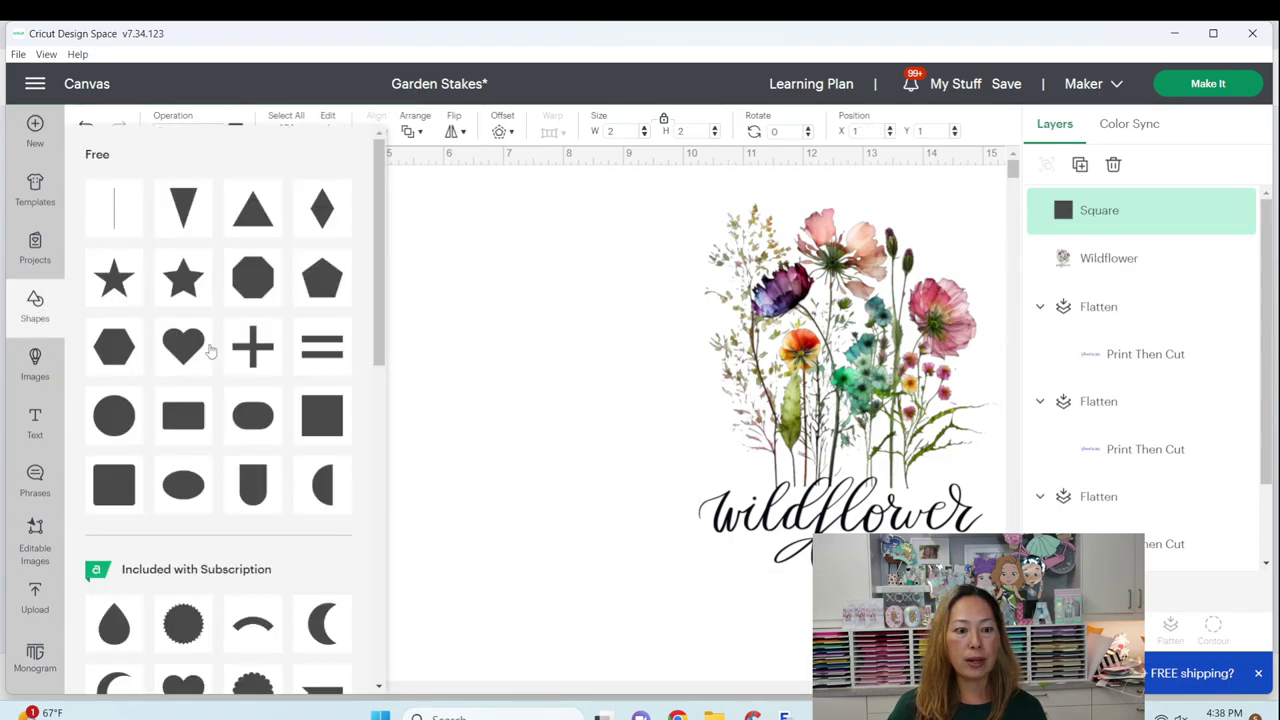
click(318, 420)
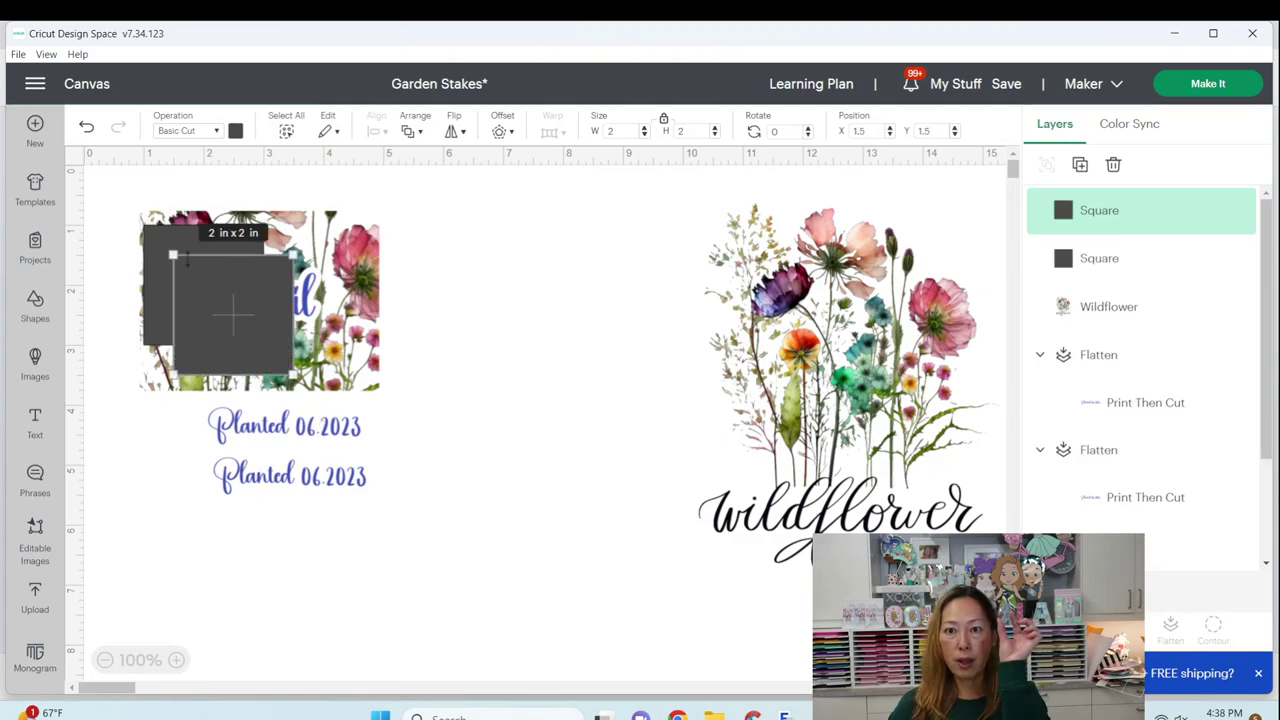
drag(258, 328, 530, 288)
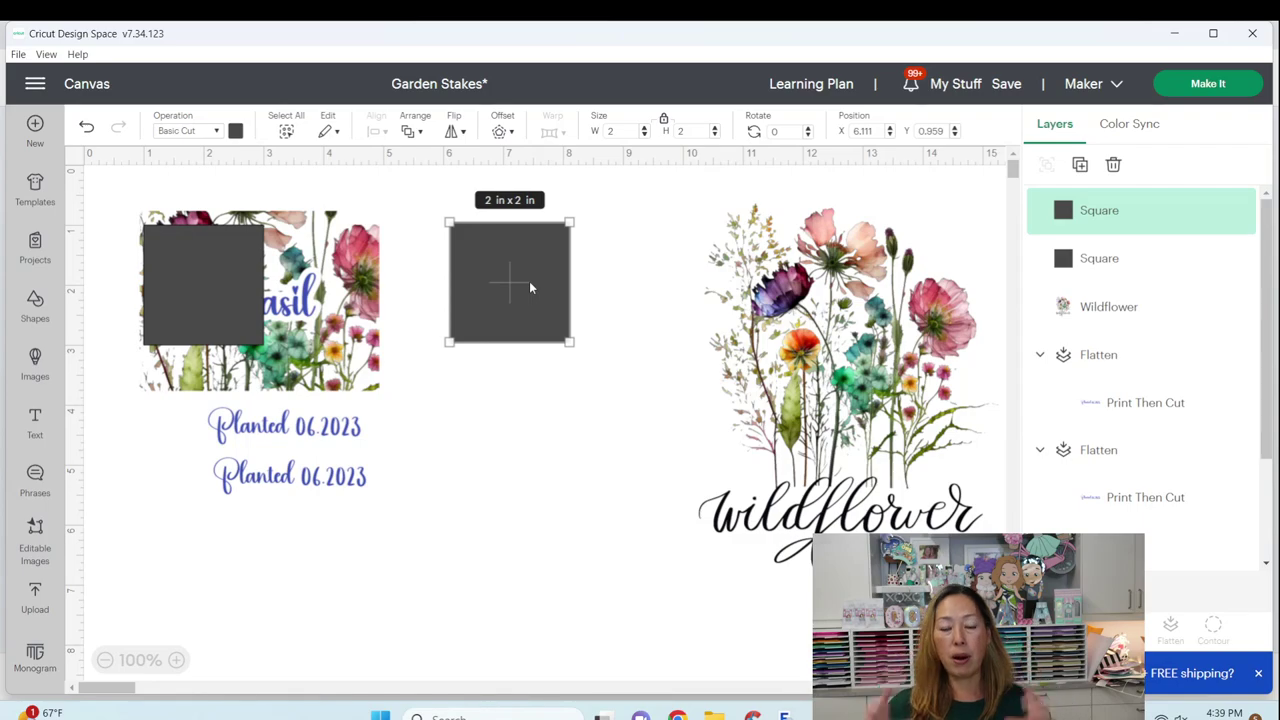
click(663, 119)
click(612, 131)
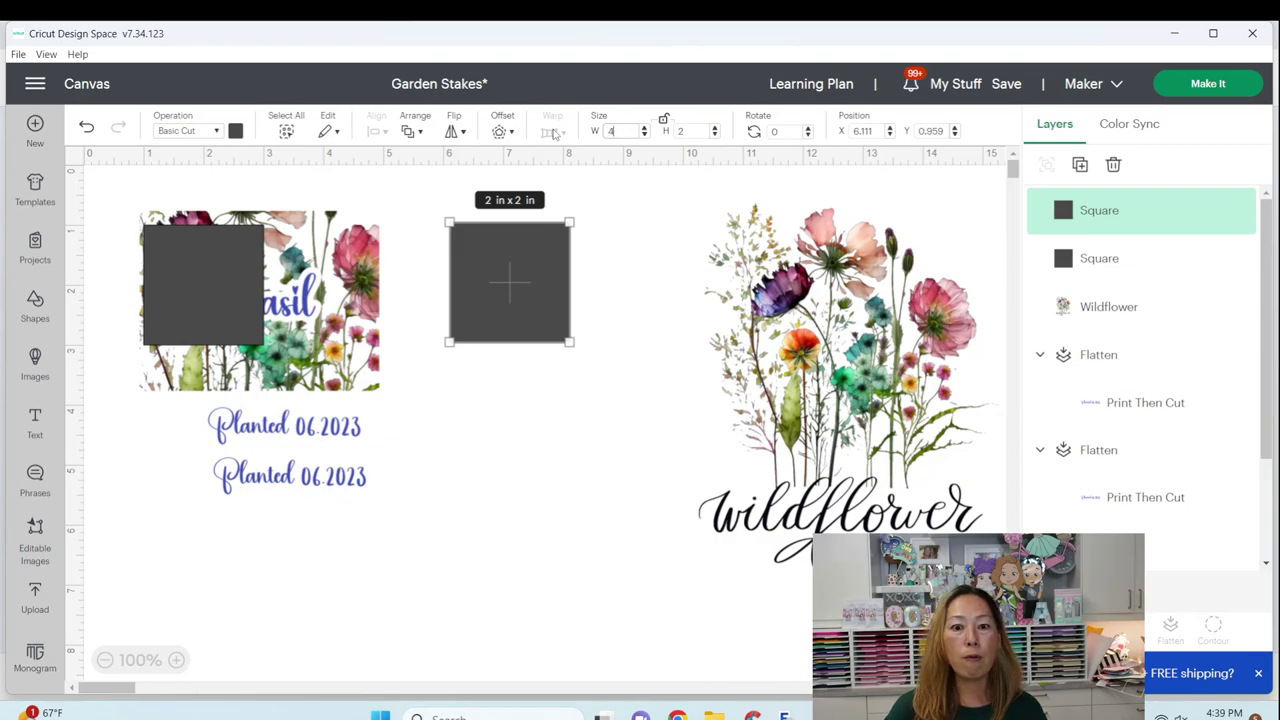
key(Tab)
text(3)
key(Tab)
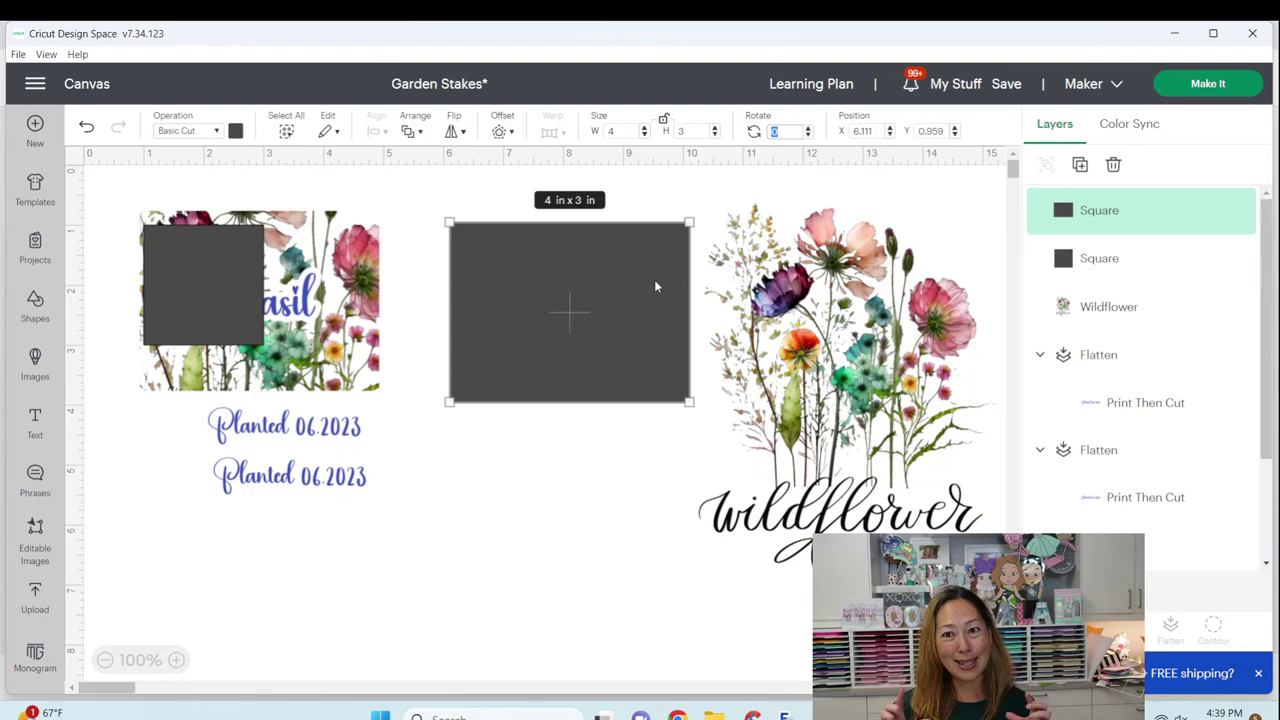
Resize the second square to a 3 x 0.75 in strip and place it below
click(215, 256)
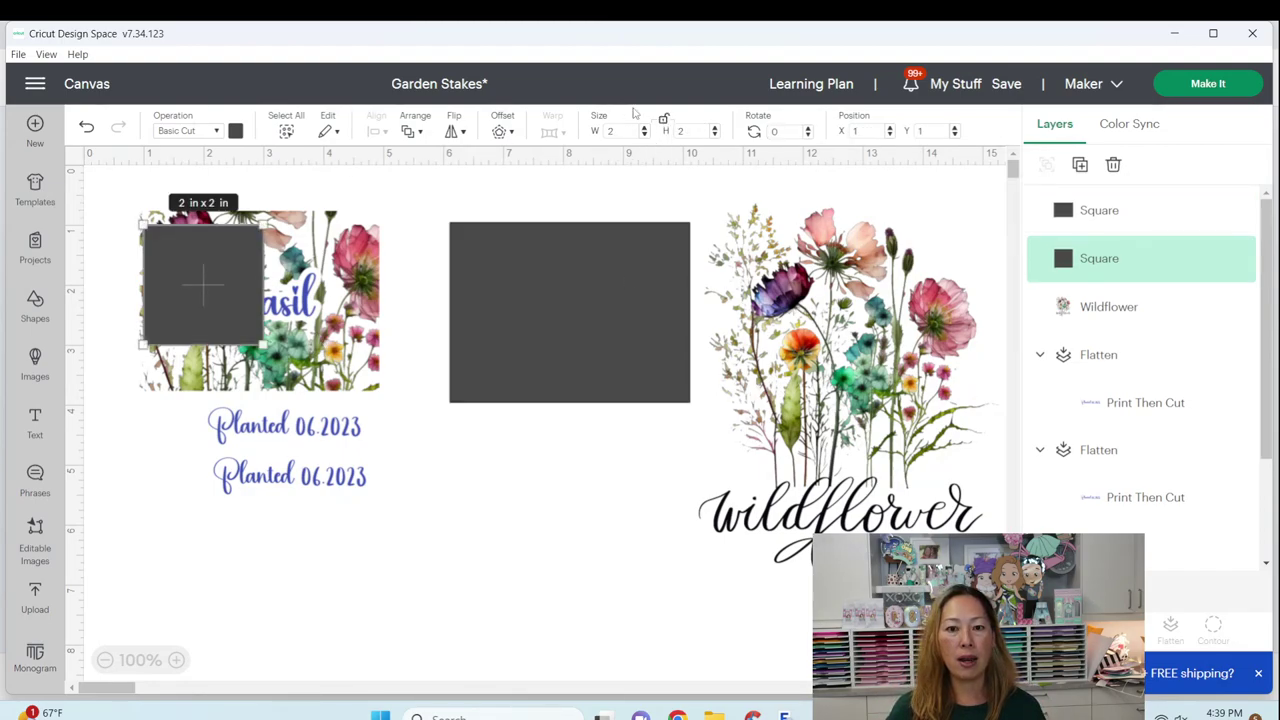
double_click(612, 131)
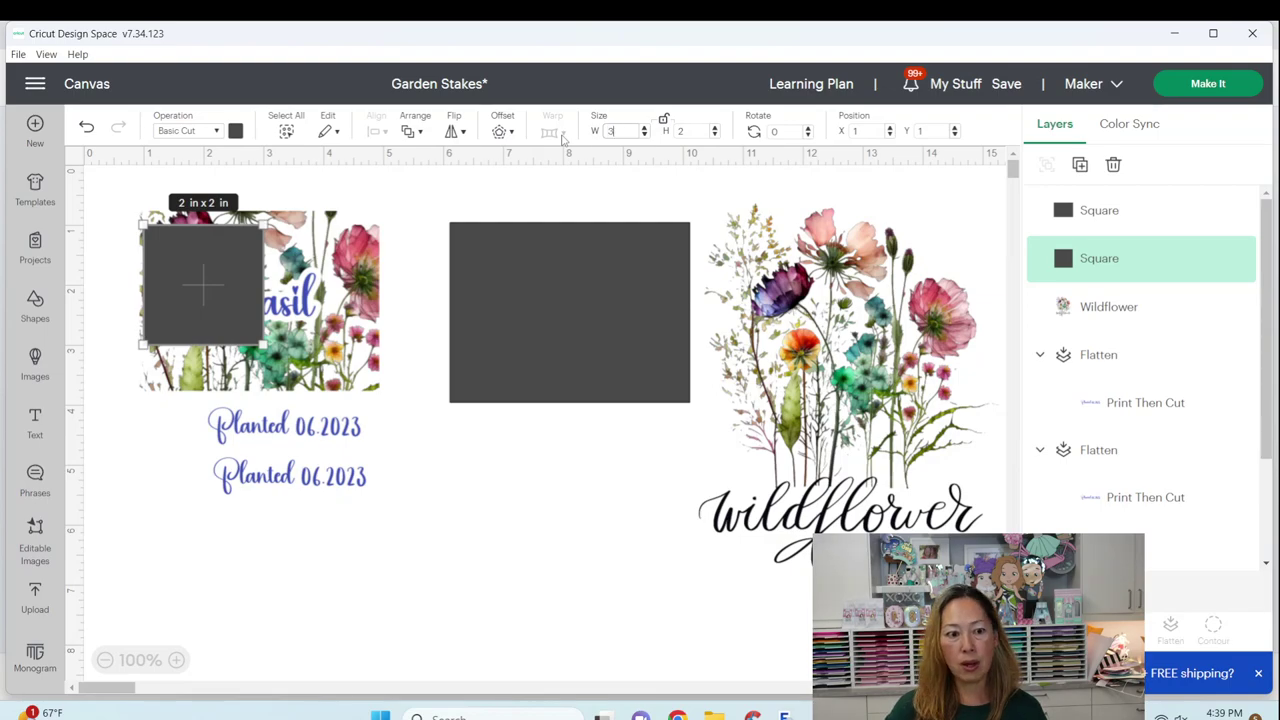
key(Tab)
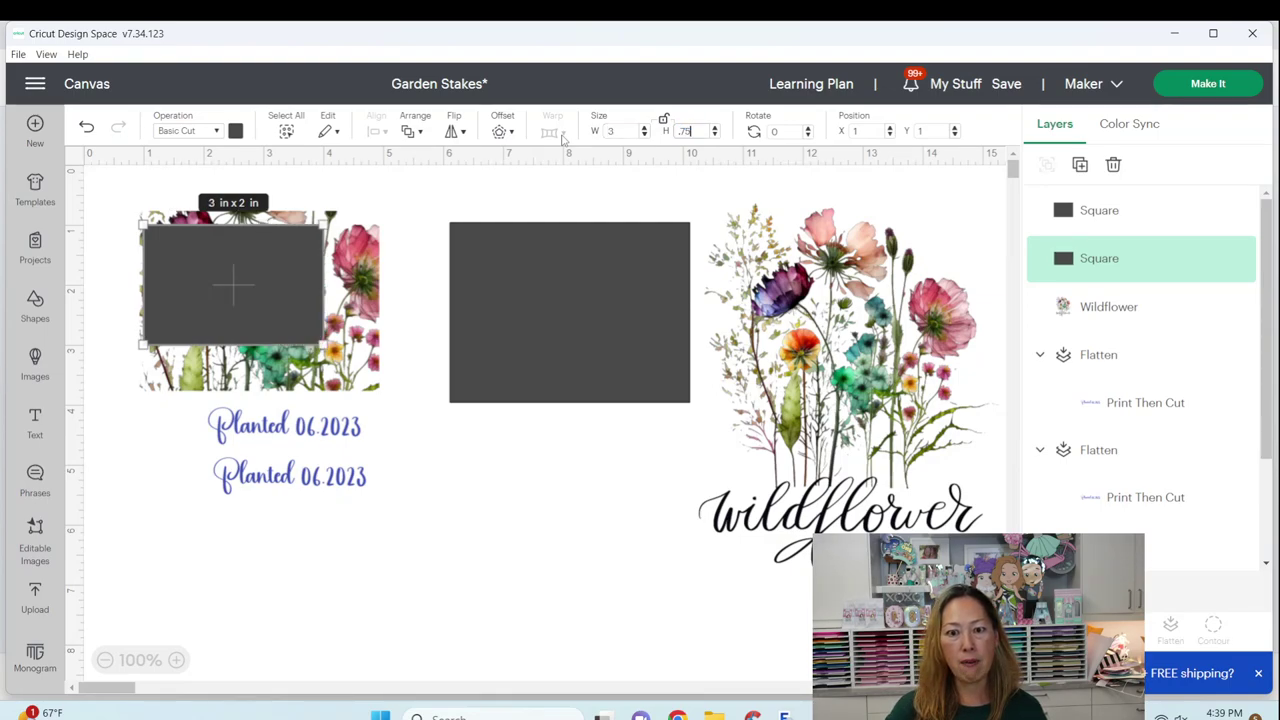
text(.75)
key(Tab)
click(525, 440)
drag(320, 262, 589, 468)
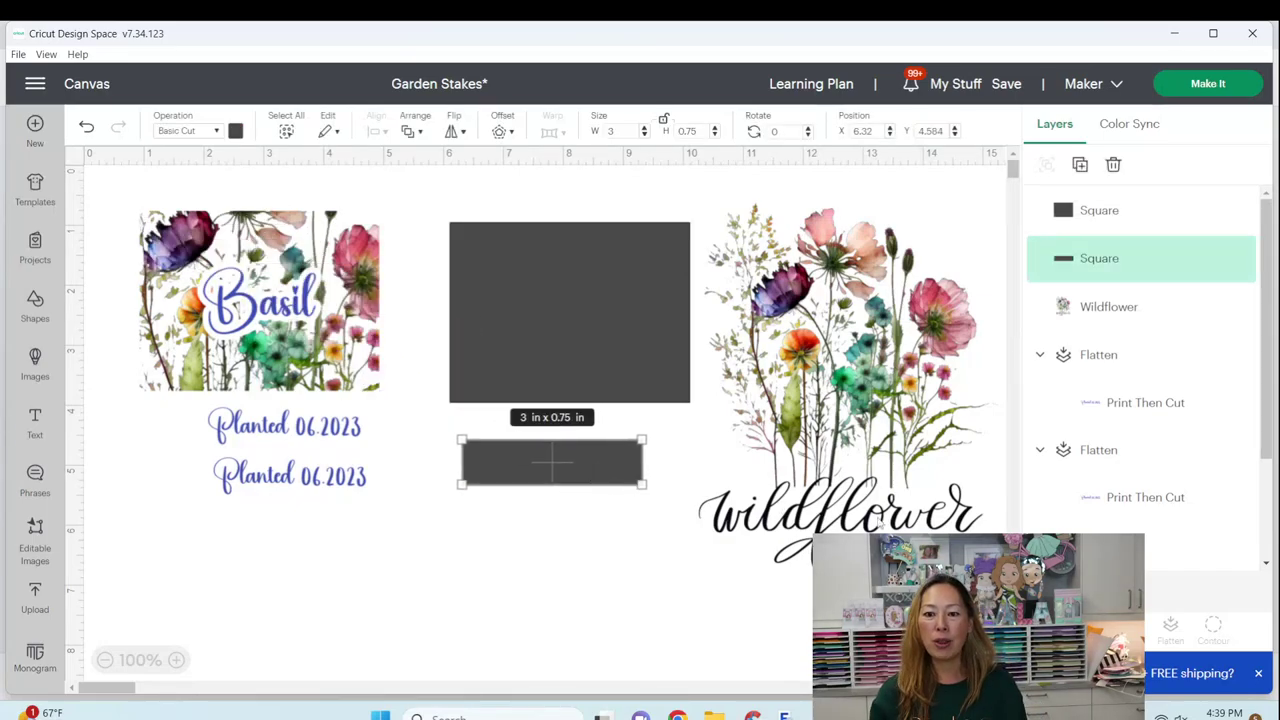
drag(874, 364, 854, 384)
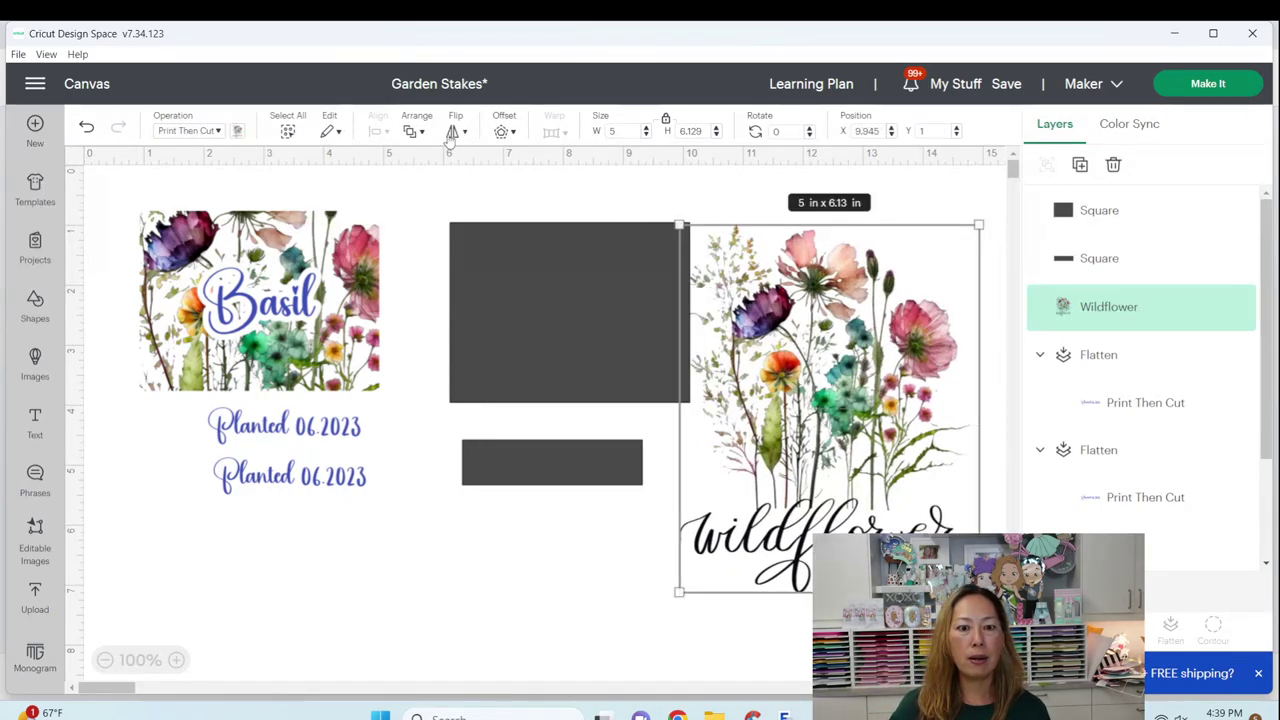
Bring the wildflower image to the front and move it over the large rectangle
click(415, 133)
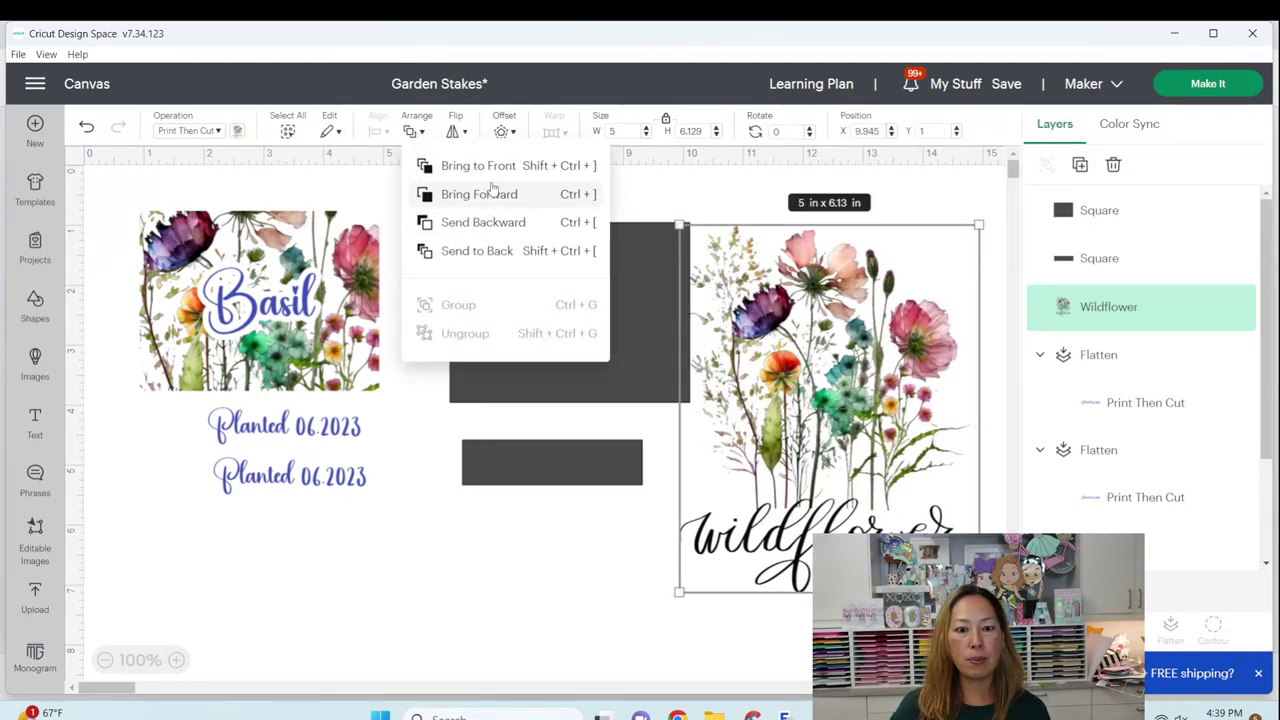
click(493, 168)
drag(547, 463, 183, 595)
drag(606, 337, 651, 407)
drag(866, 347, 646, 367)
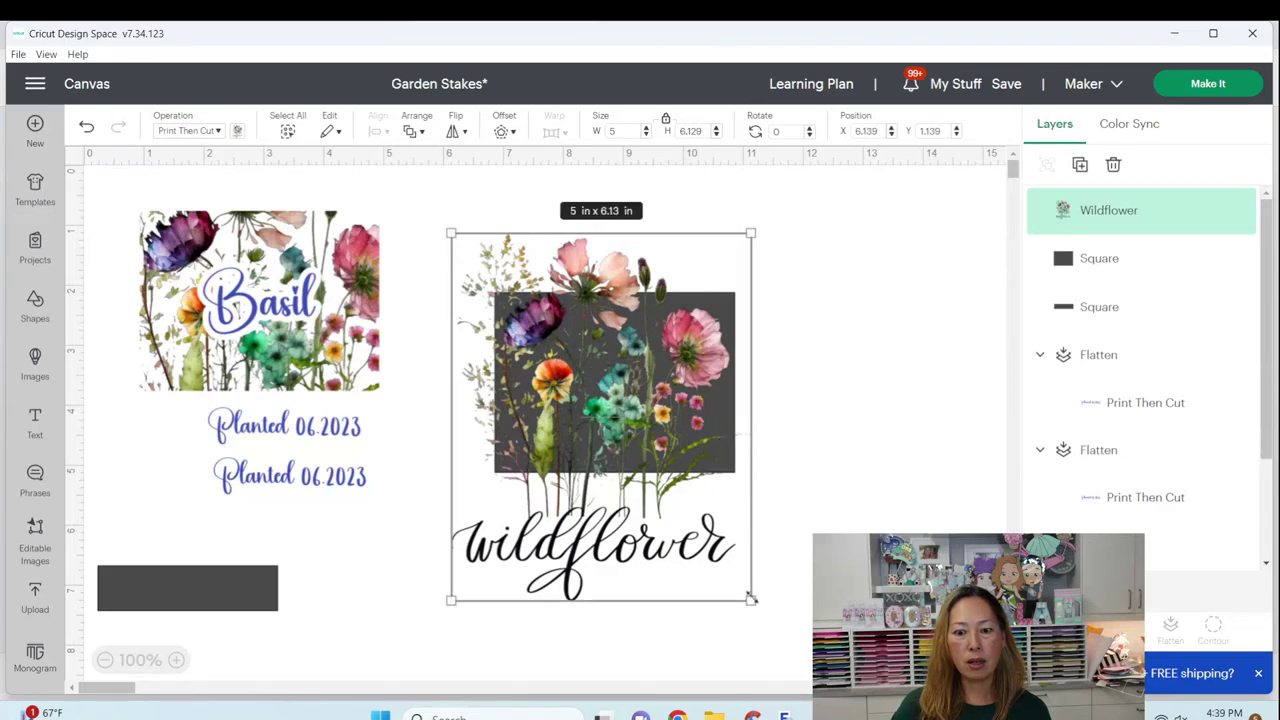
Enlarge the wildflower image in stages to about 5.72 x 7.01 in
drag(750, 600, 772, 615)
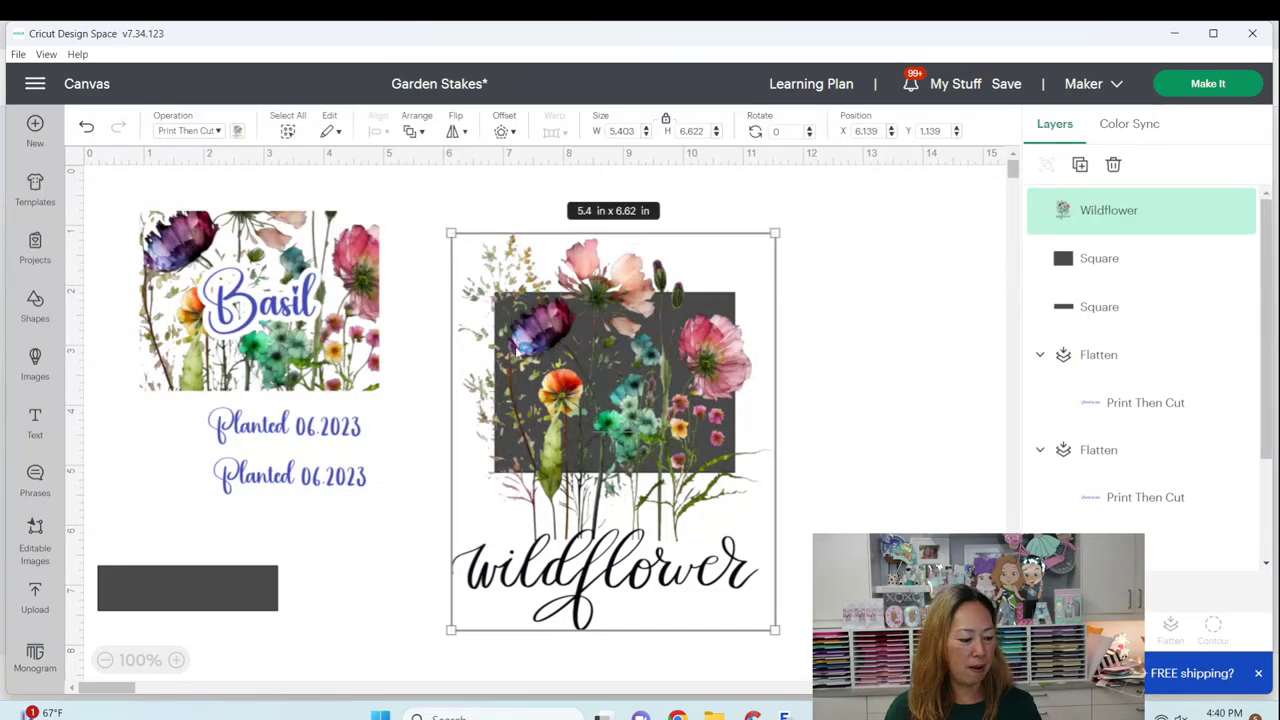
drag(537, 323, 523, 301)
click(709, 495)
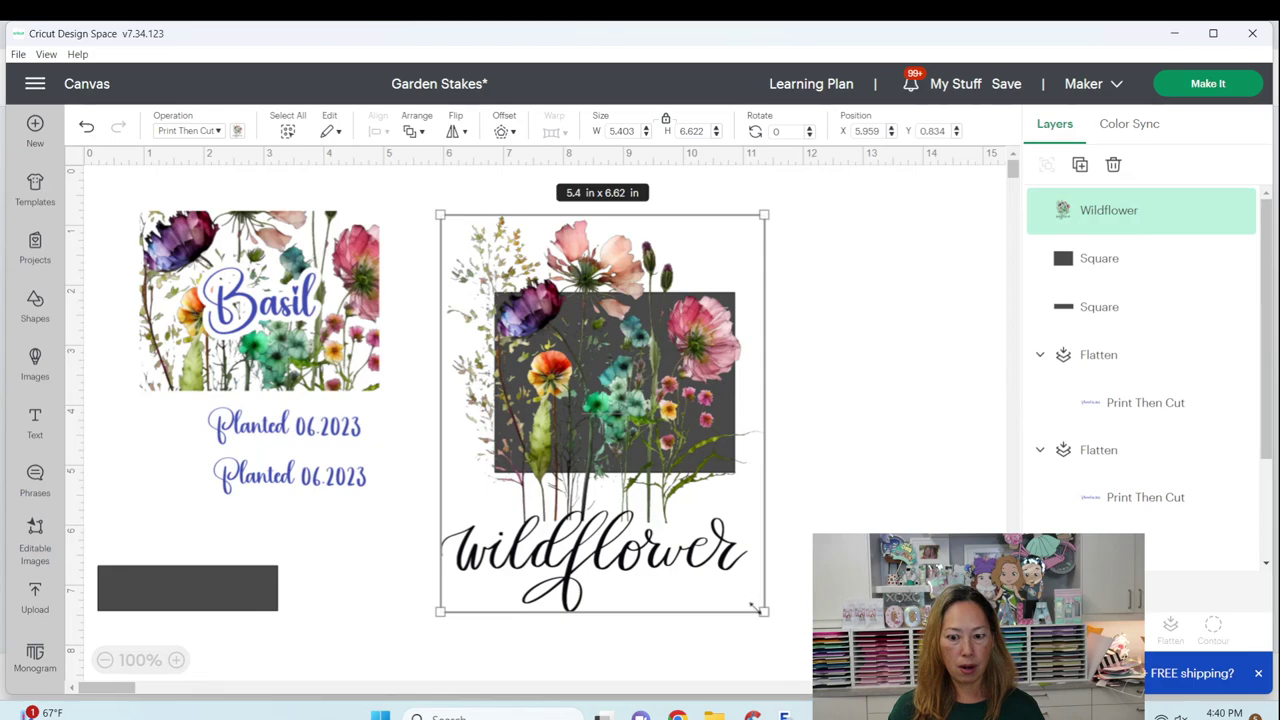
drag(764, 611, 788, 640)
drag(692, 410, 683, 401)
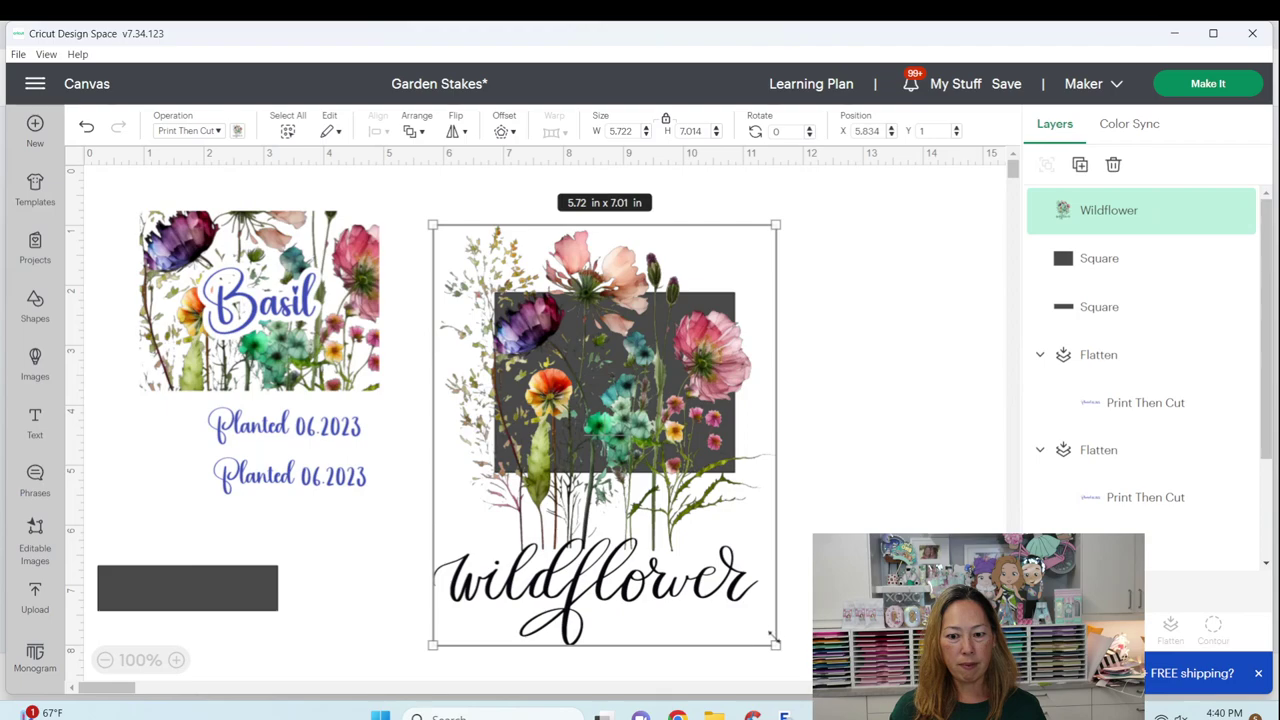
drag(775, 645, 816, 682)
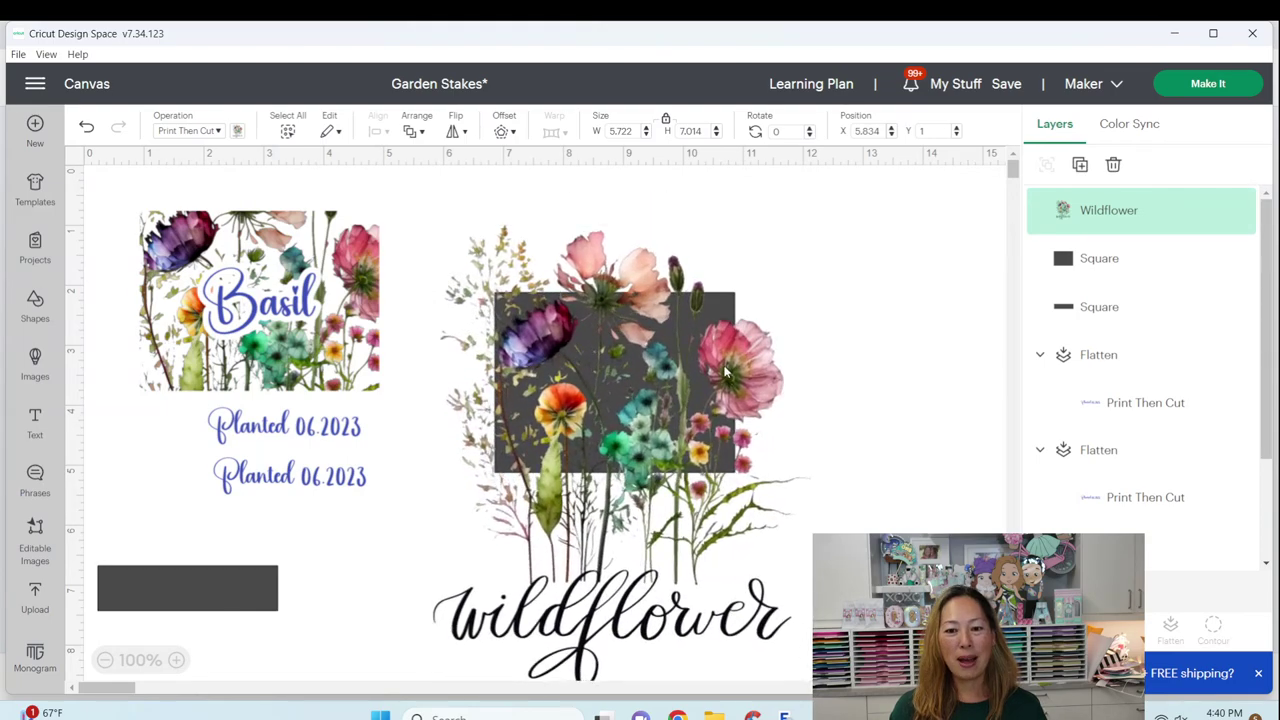
click(869, 440)
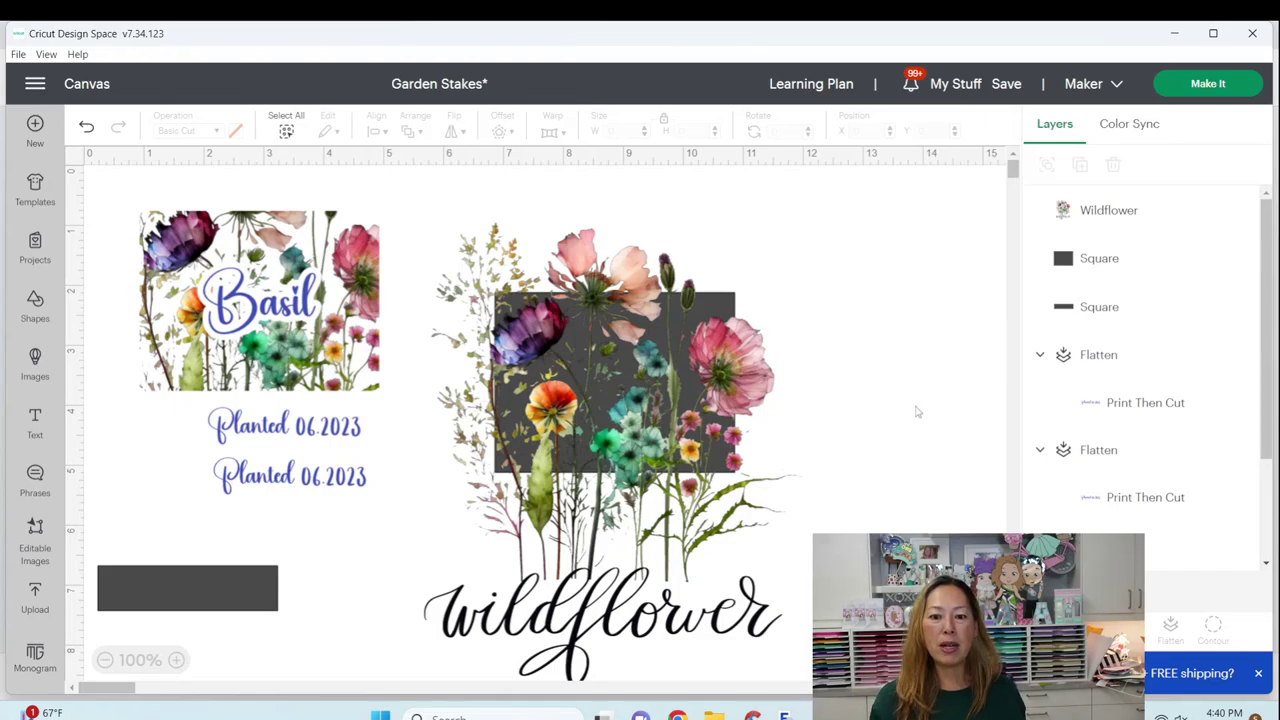
Select the wildflower art and dark rectangle together (about 6.3 x 7.73 in), then check the grey strip
drag(911, 409, 684, 292)
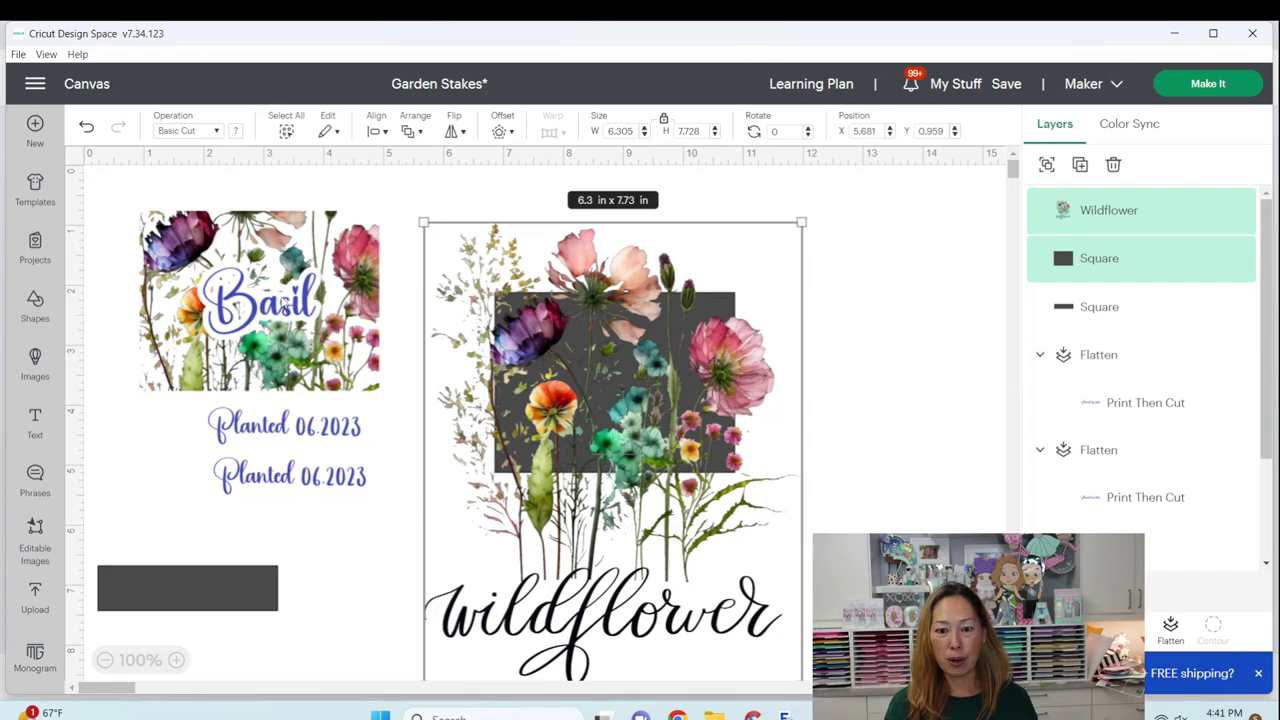
click(853, 279)
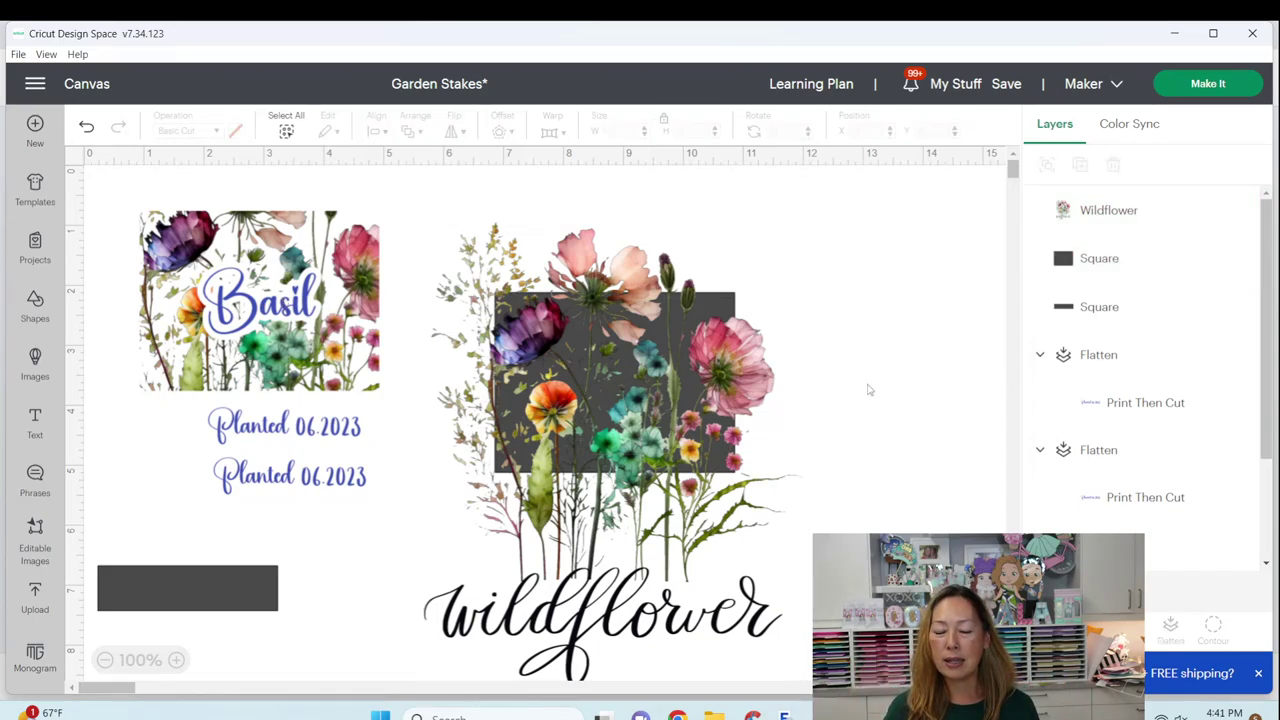
drag(869, 408, 620, 345)
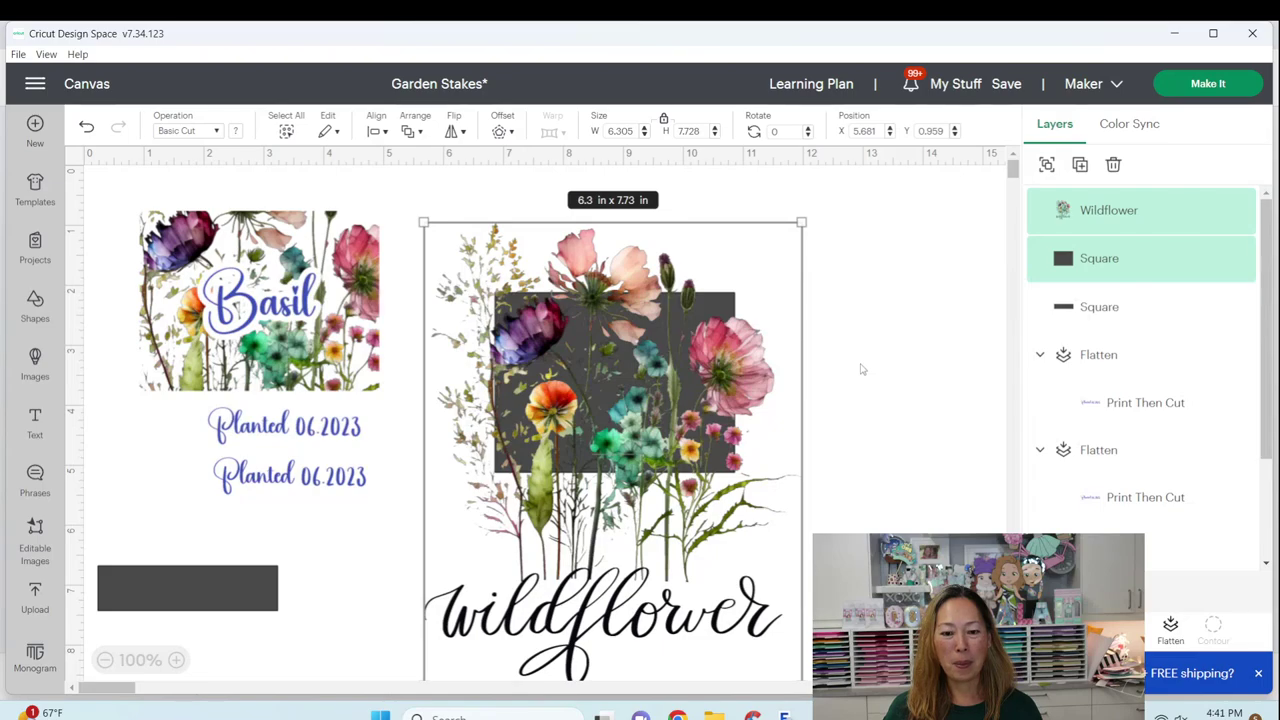
click(196, 584)
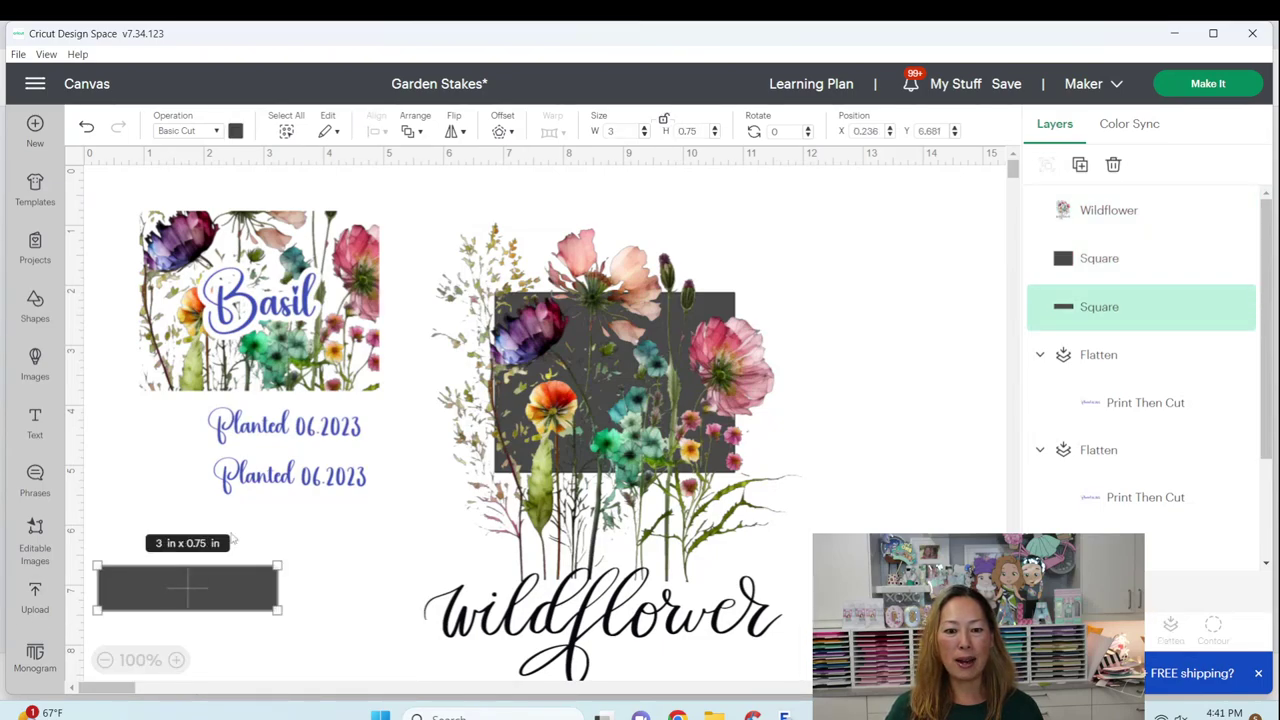
click(230, 538)
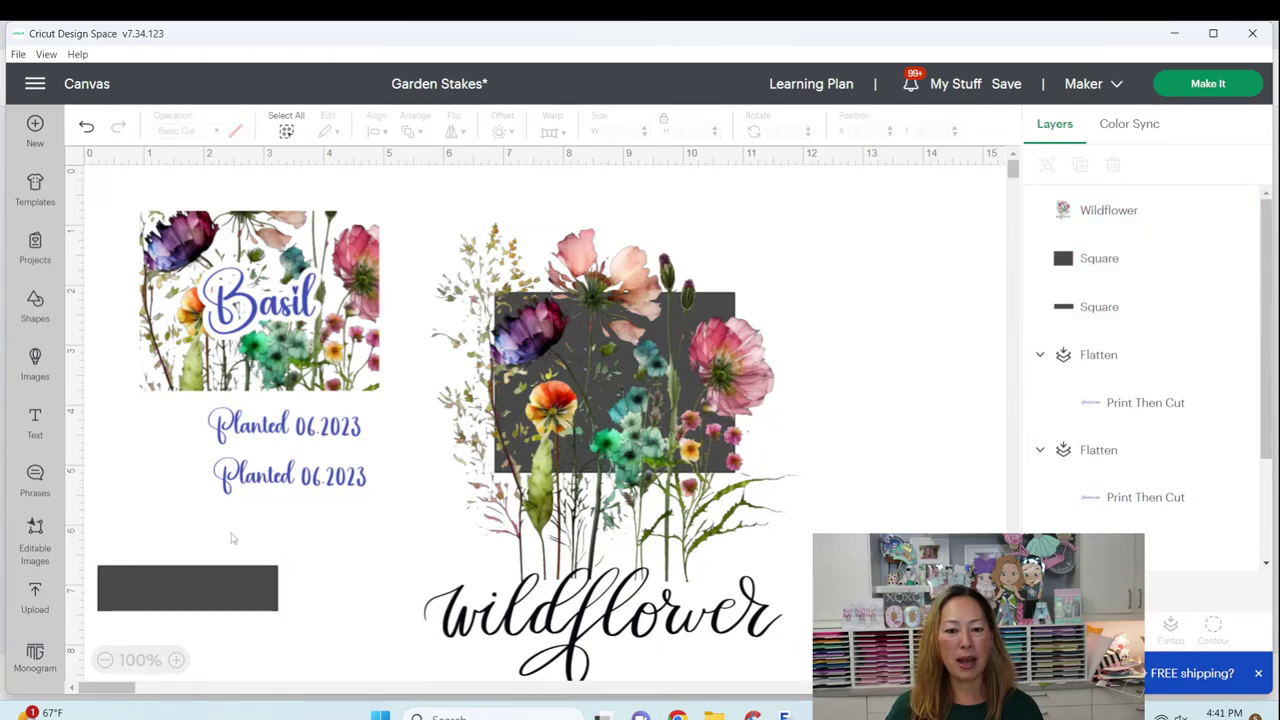
Add a text object in the Alive font reading 'Basil'
click(35, 422)
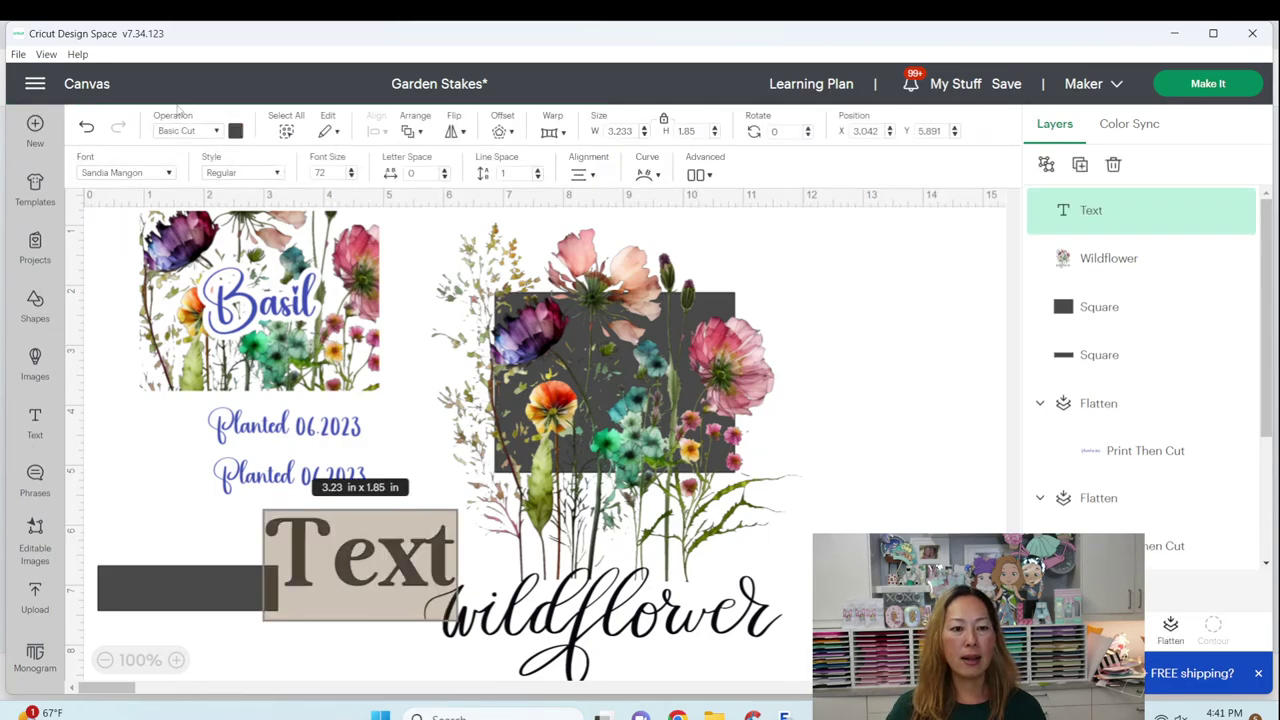
click(130, 174)
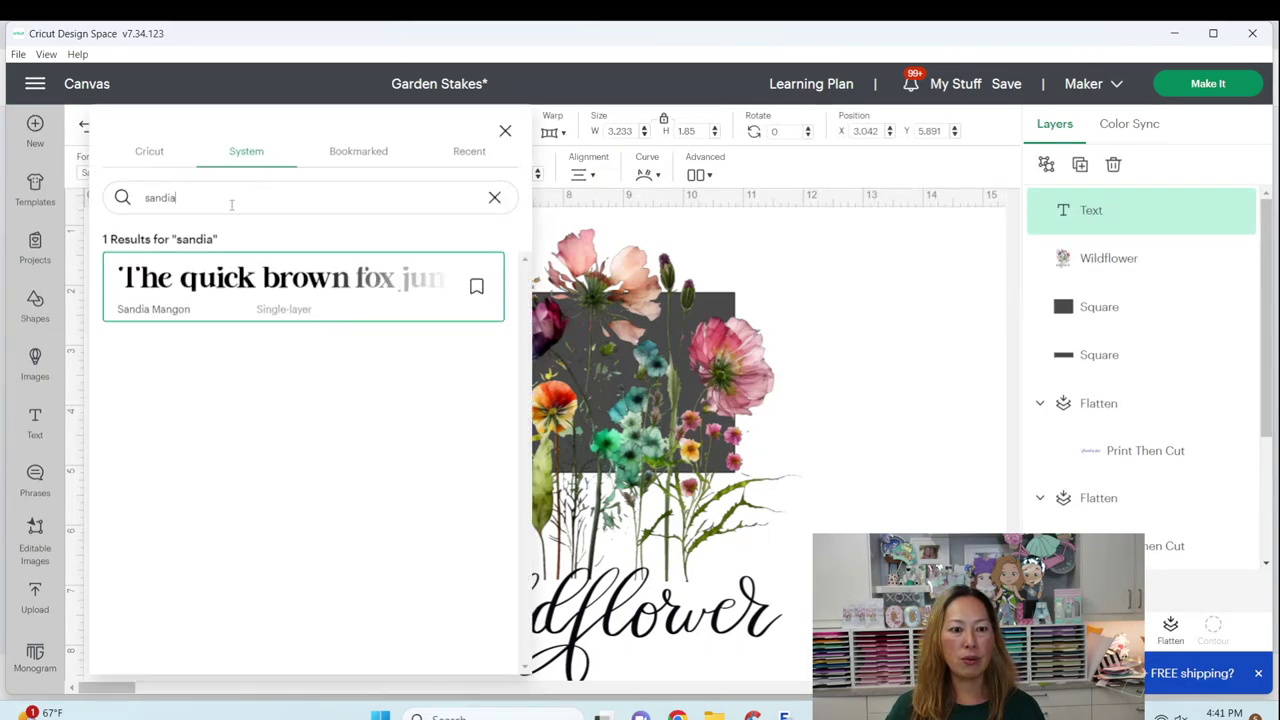
text(alive)
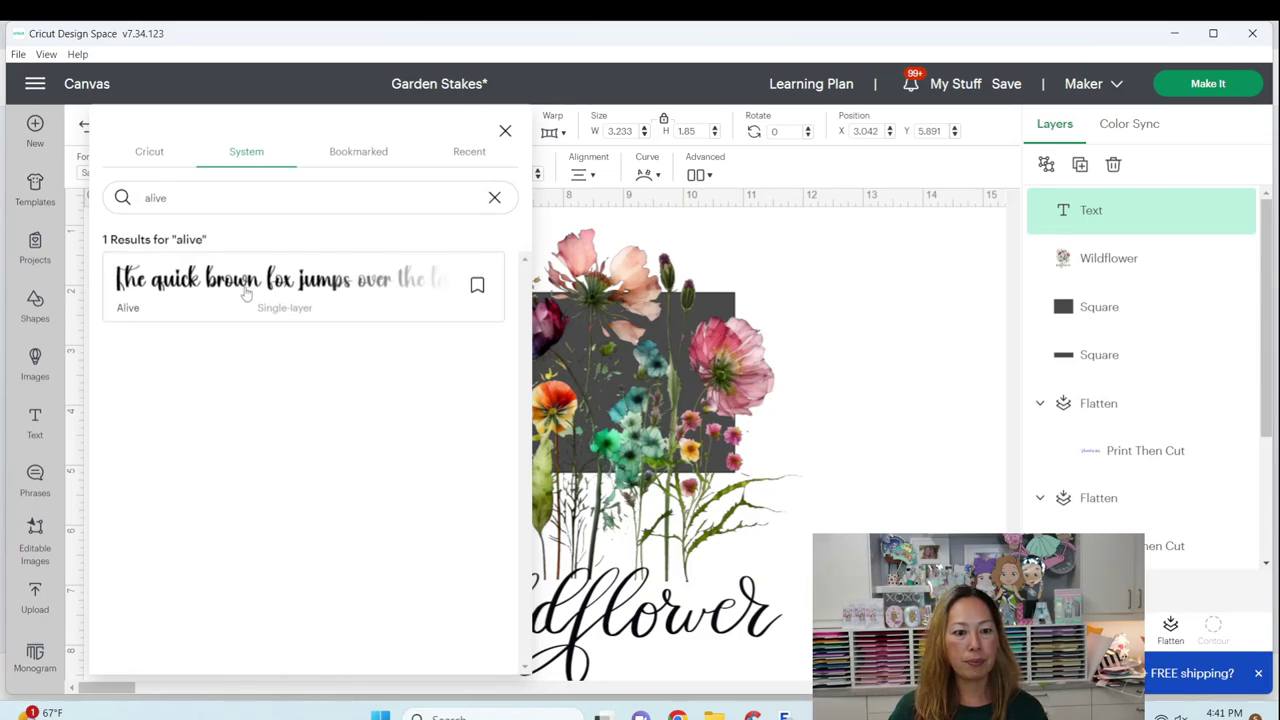
click(248, 297)
click(505, 131)
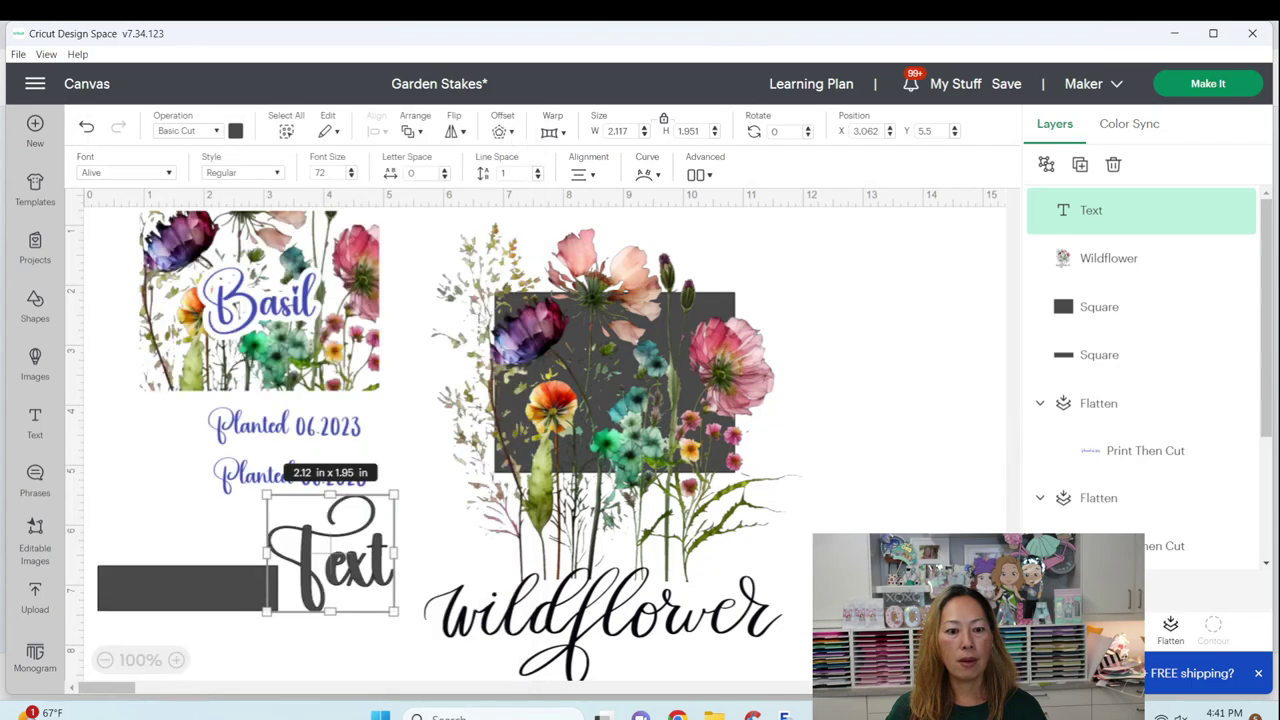
text(B)
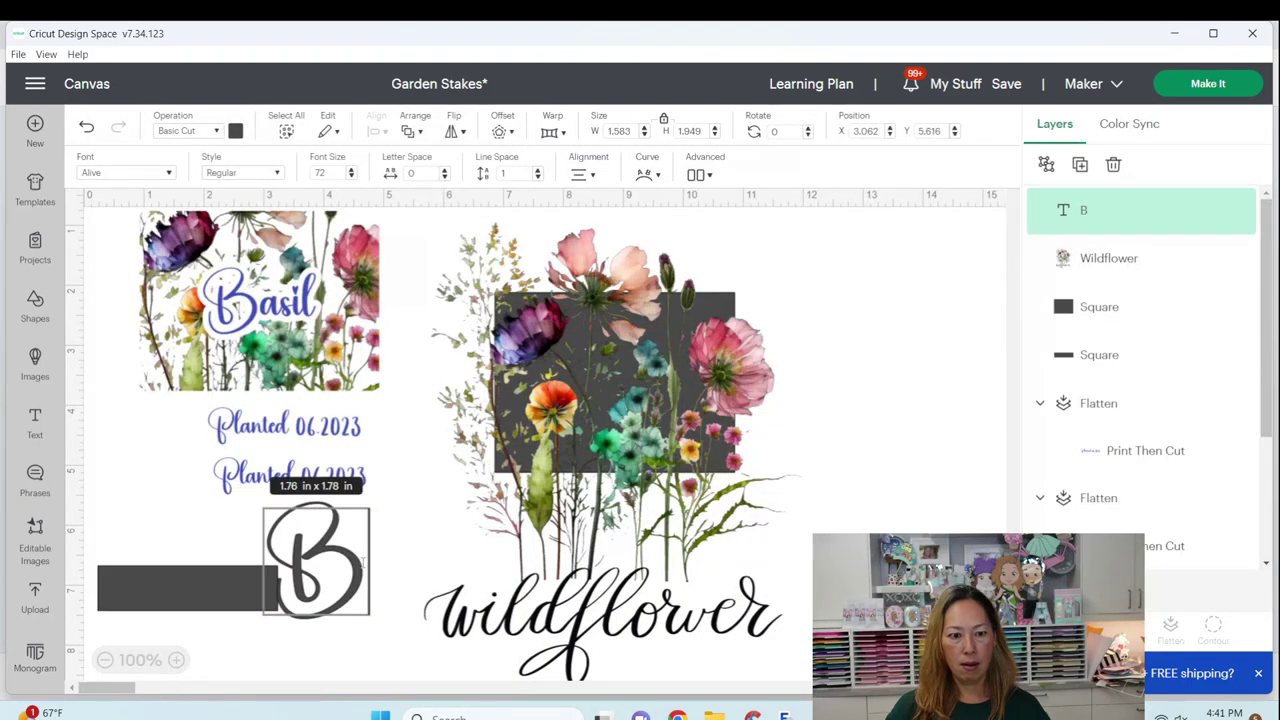
text(asil)
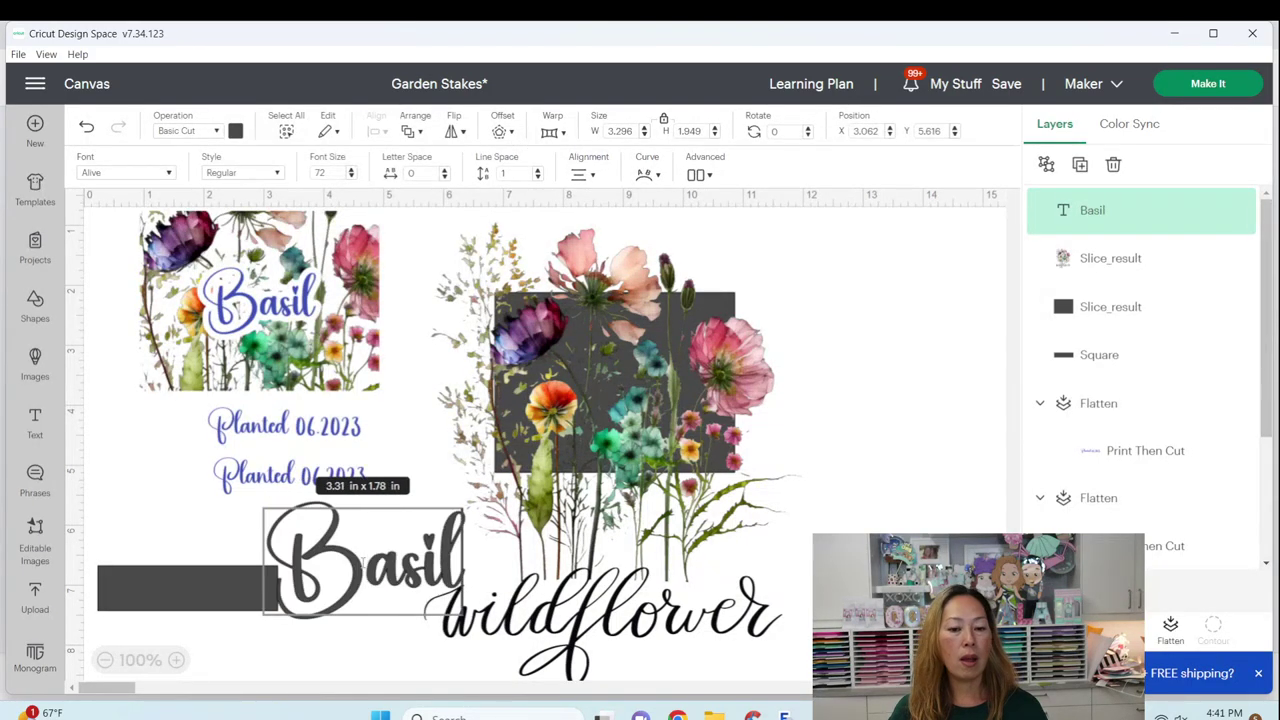
scroll(363, 557, down, 5)
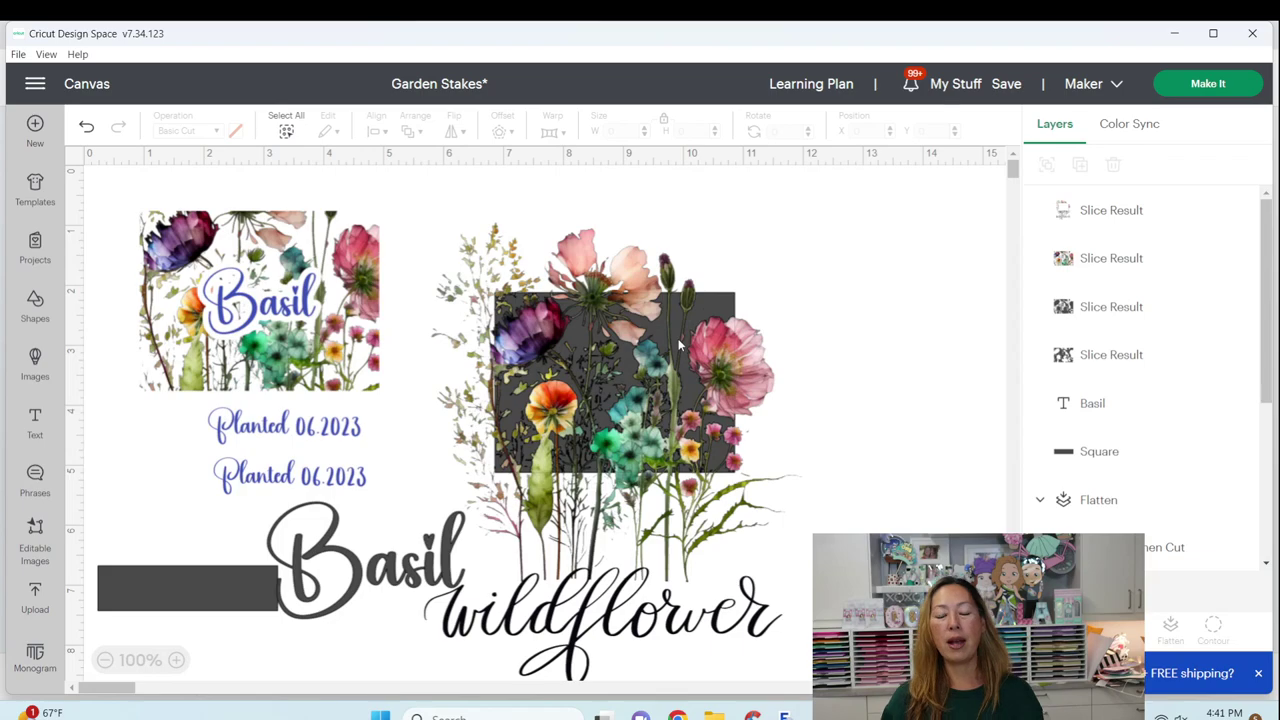
Delete the wildflower and dark slice pieces and move the floral slice left
click(672, 420)
drag(672, 425, 852, 416)
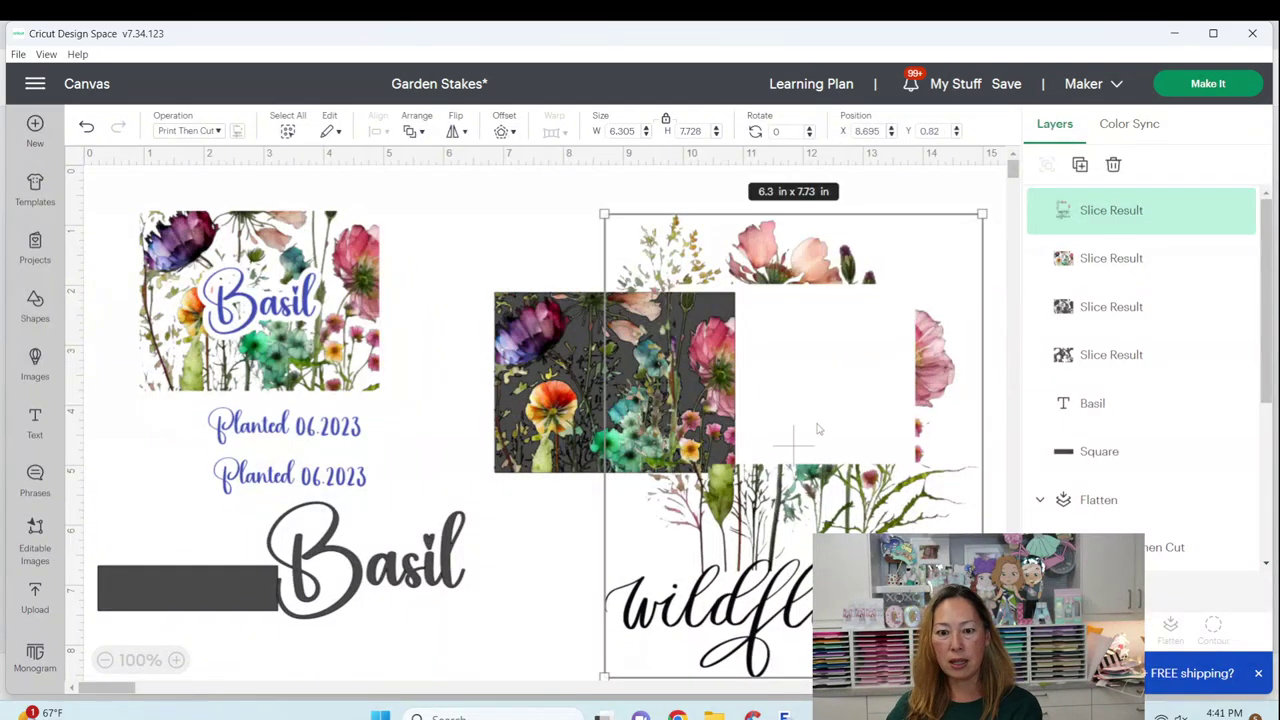
key(Delete)
click(614, 381)
drag(614, 381, 882, 310)
click(674, 366)
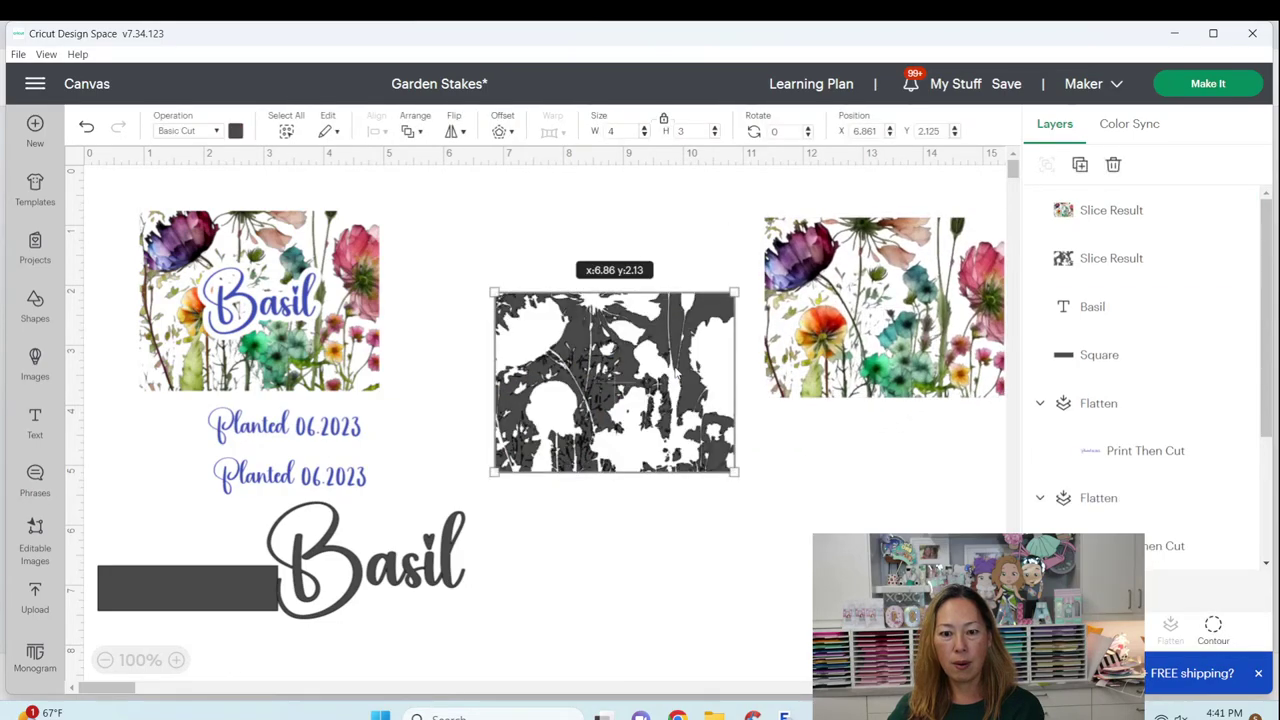
key(Delete)
drag(880, 312, 697, 306)
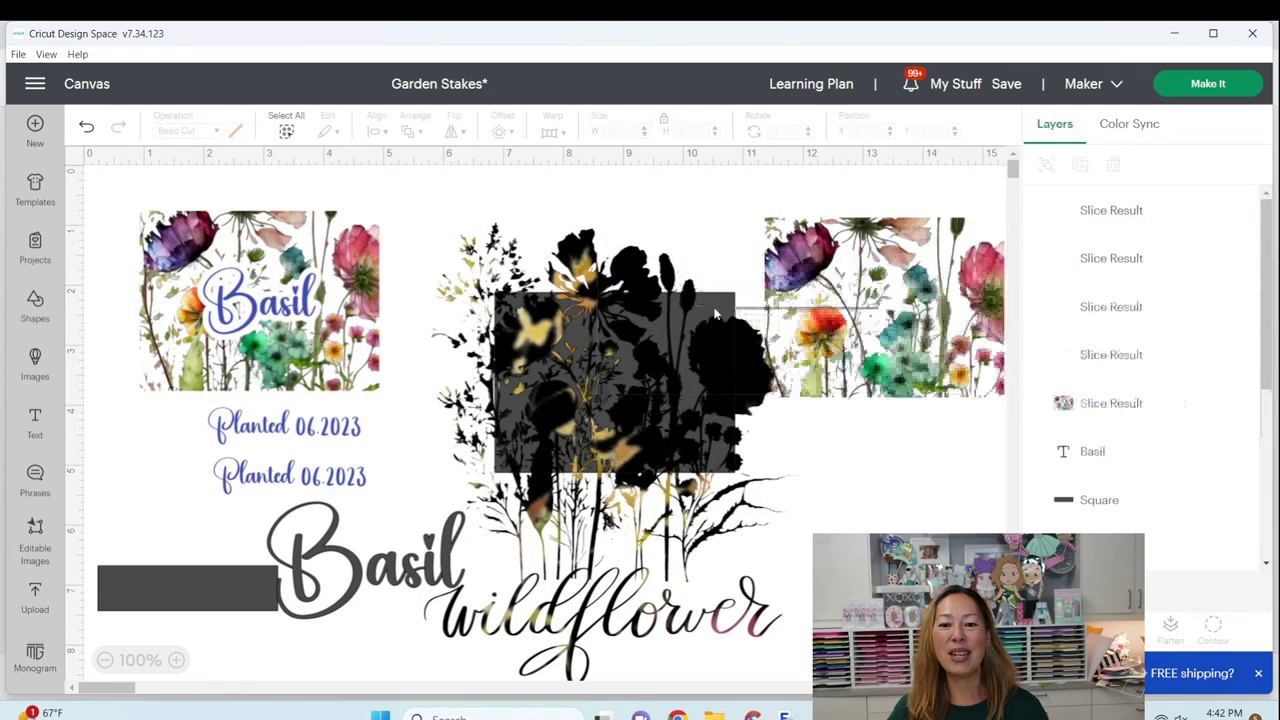
Delete the black silhouette and the remaining leftover slice pieces
click(716, 315)
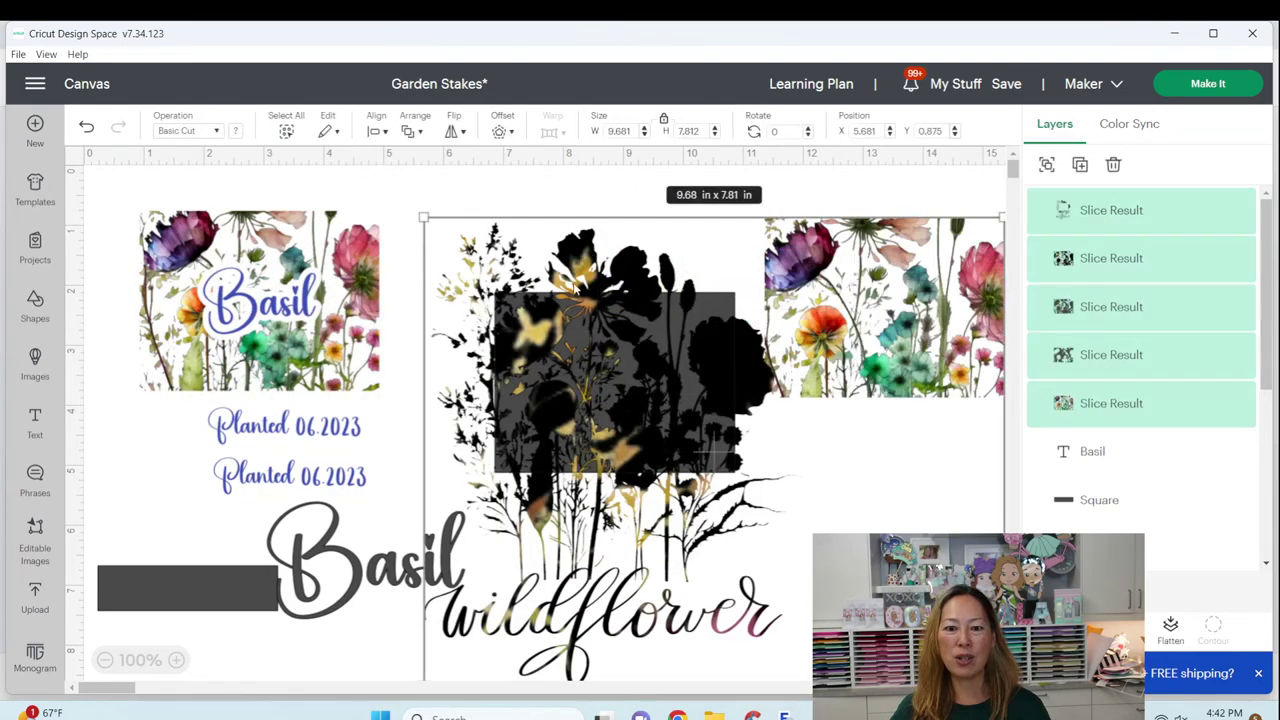
click(558, 197)
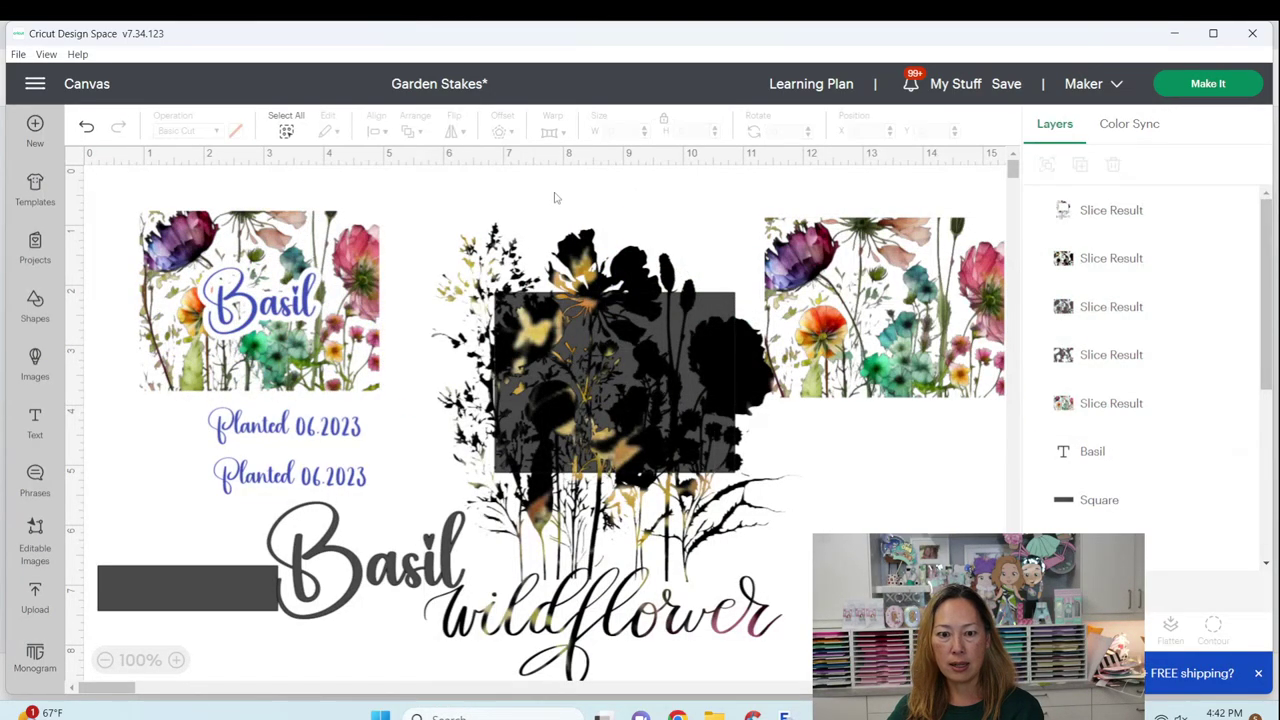
click(557, 331)
key(Delete)
click(555, 331)
key(Delete)
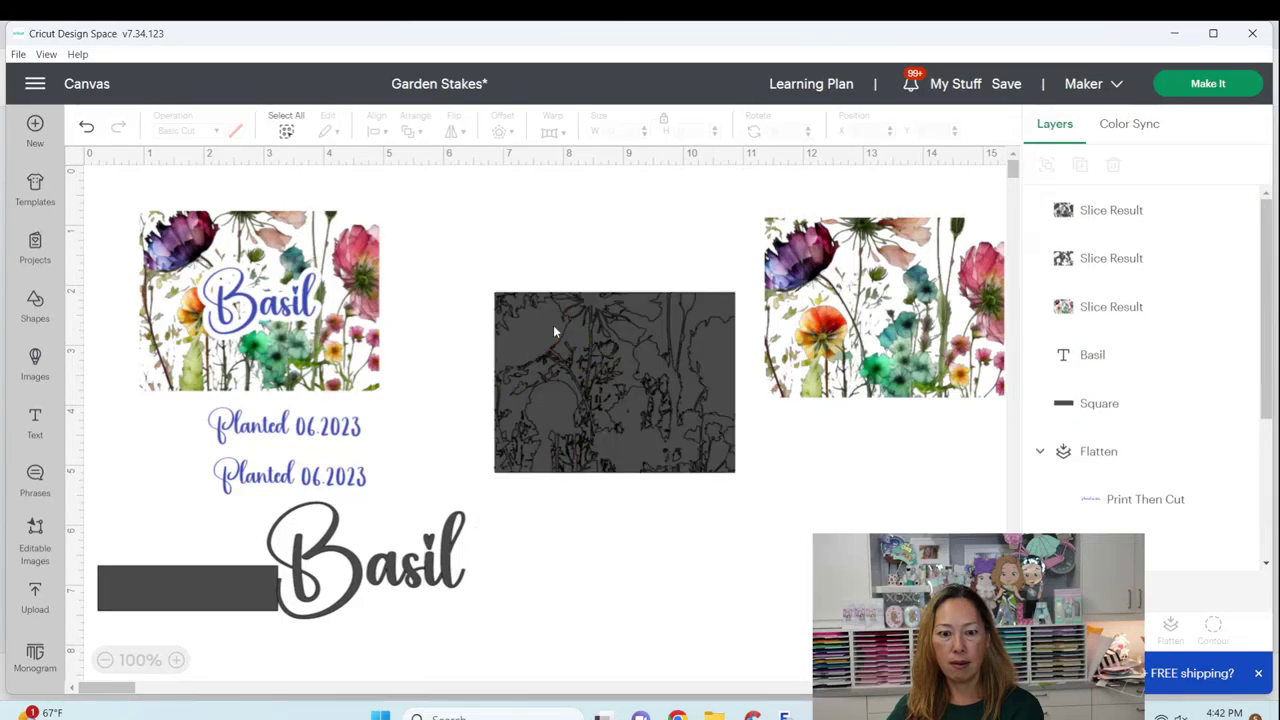
click(555, 331)
key(Delete)
click(555, 331)
key(Delete)
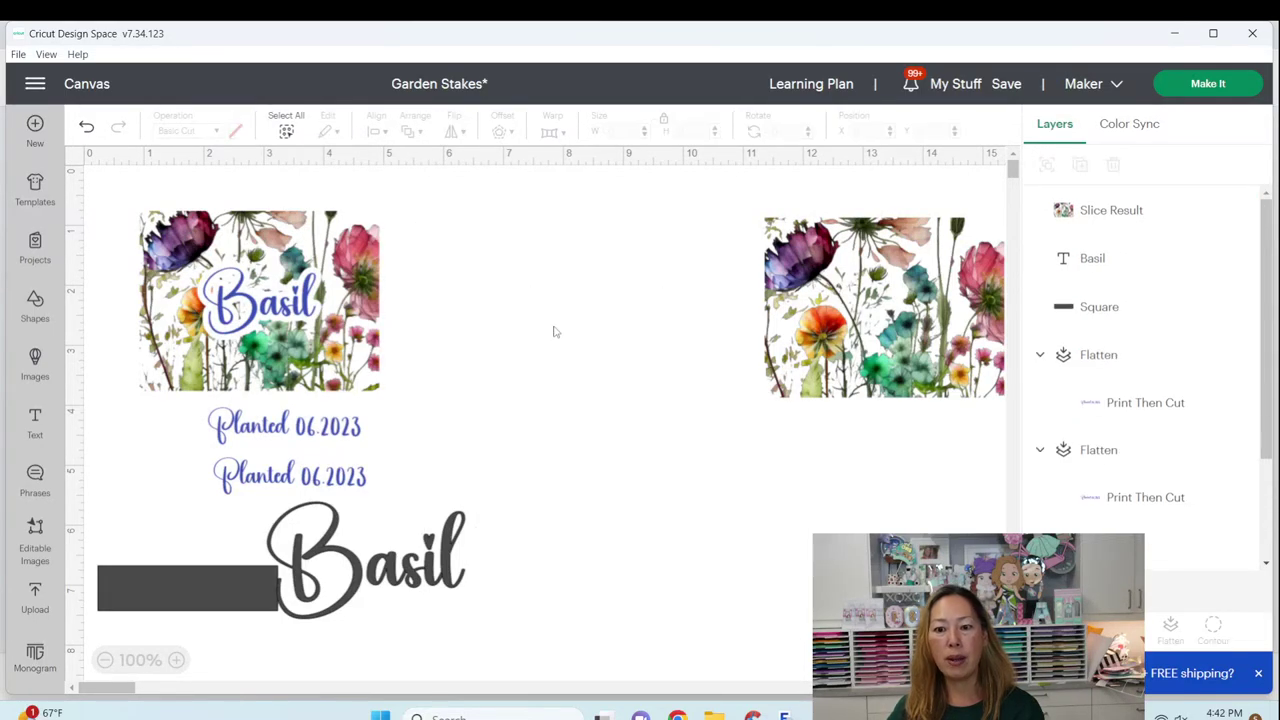
Centre the floral rectangle and place the Basil text beneath it
drag(787, 278, 557, 263)
click(887, 331)
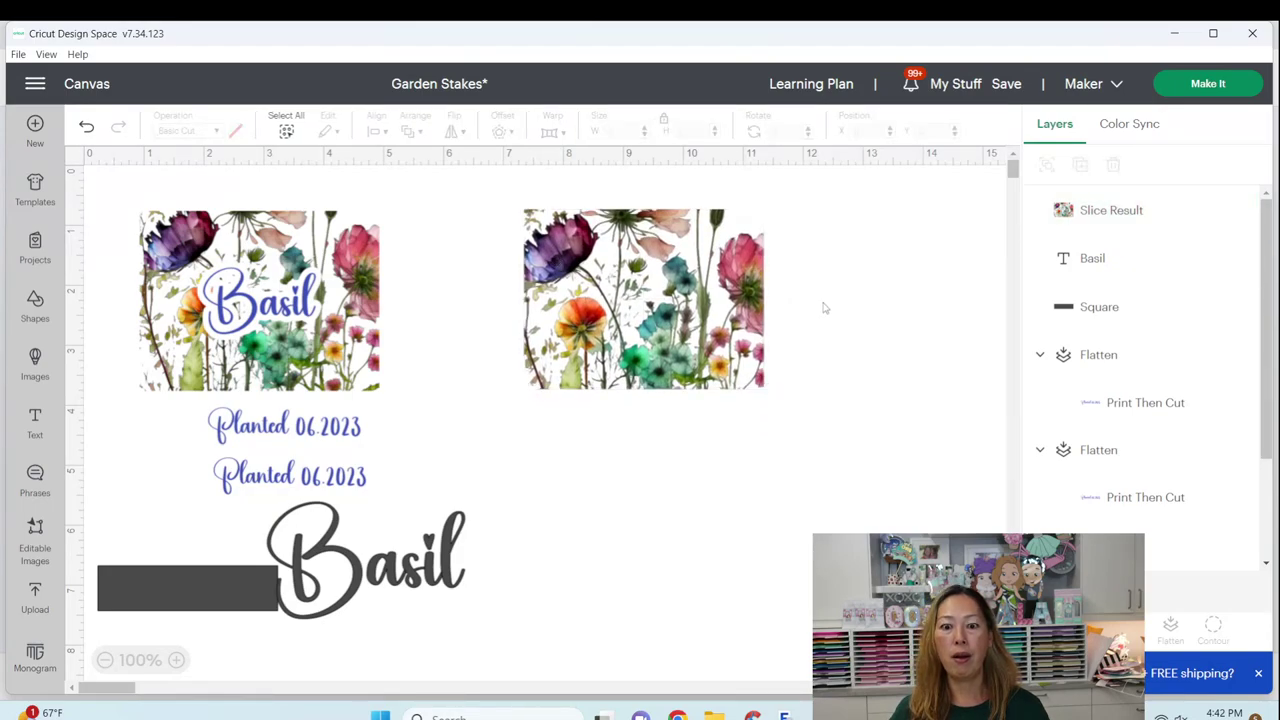
drag(384, 591, 633, 531)
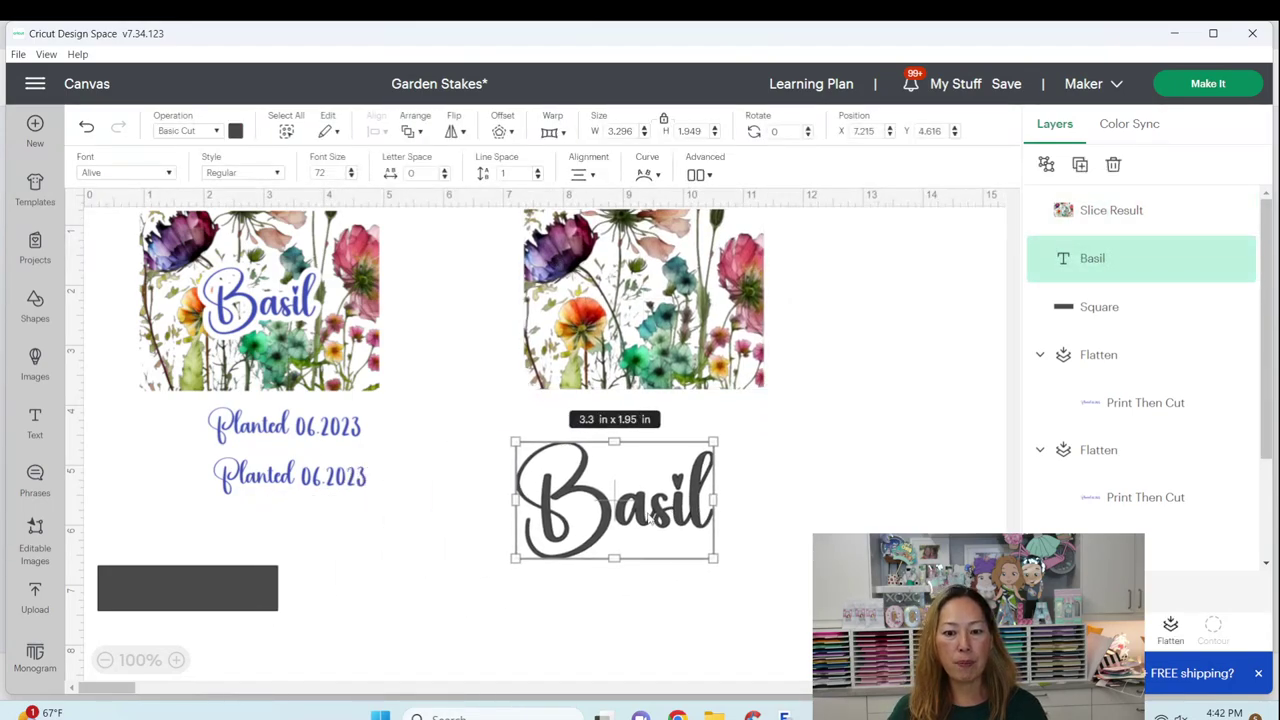
Make the Basil text blue and open its offset settings
click(236, 132)
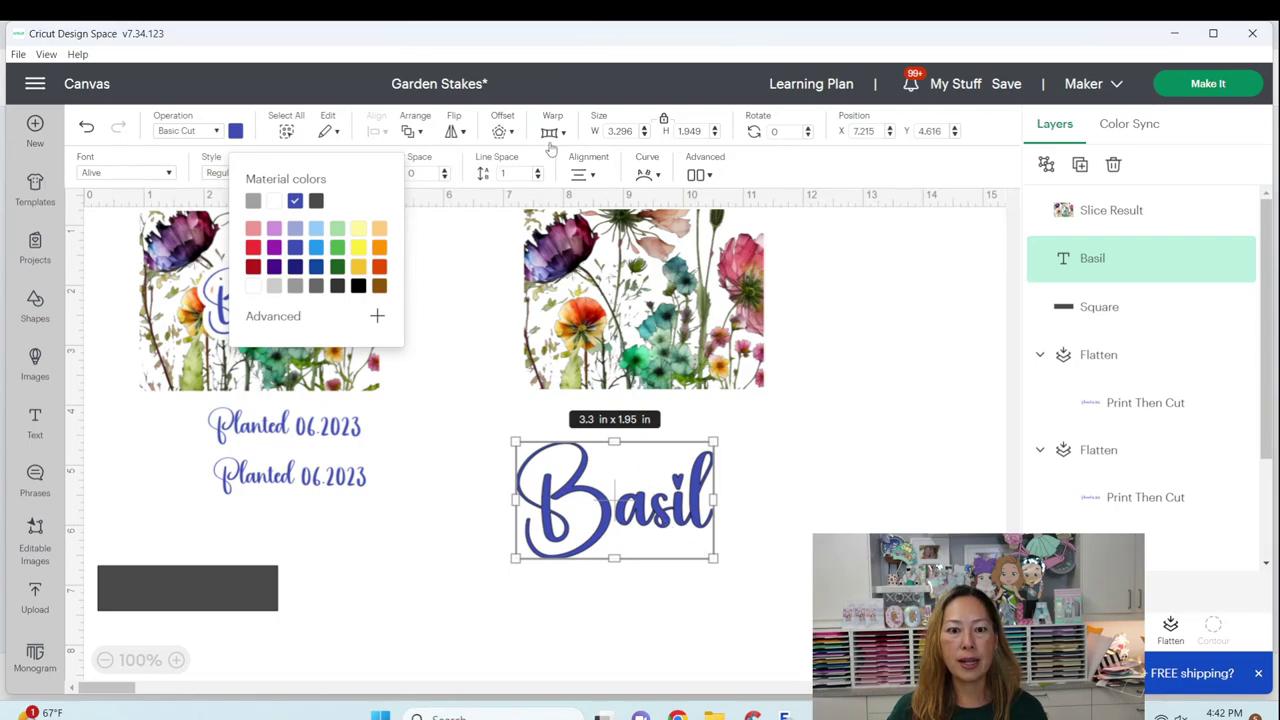
click(499, 133)
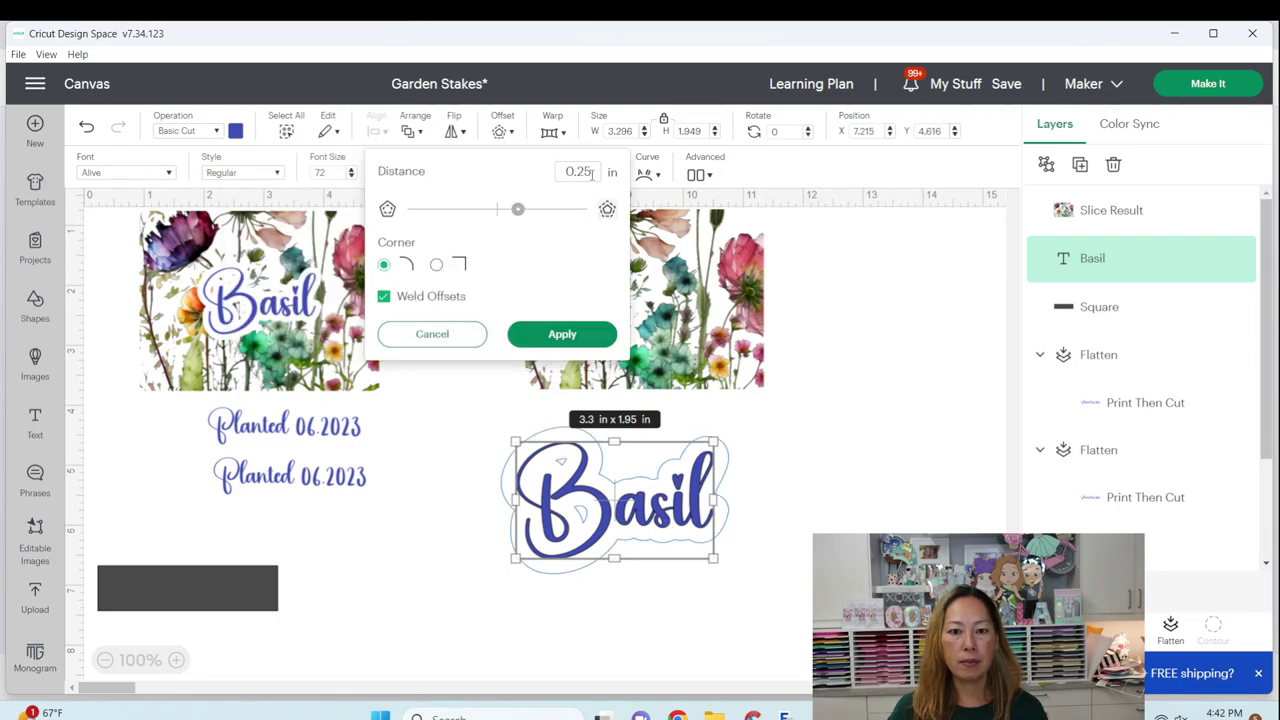
drag(591, 172, 500, 172)
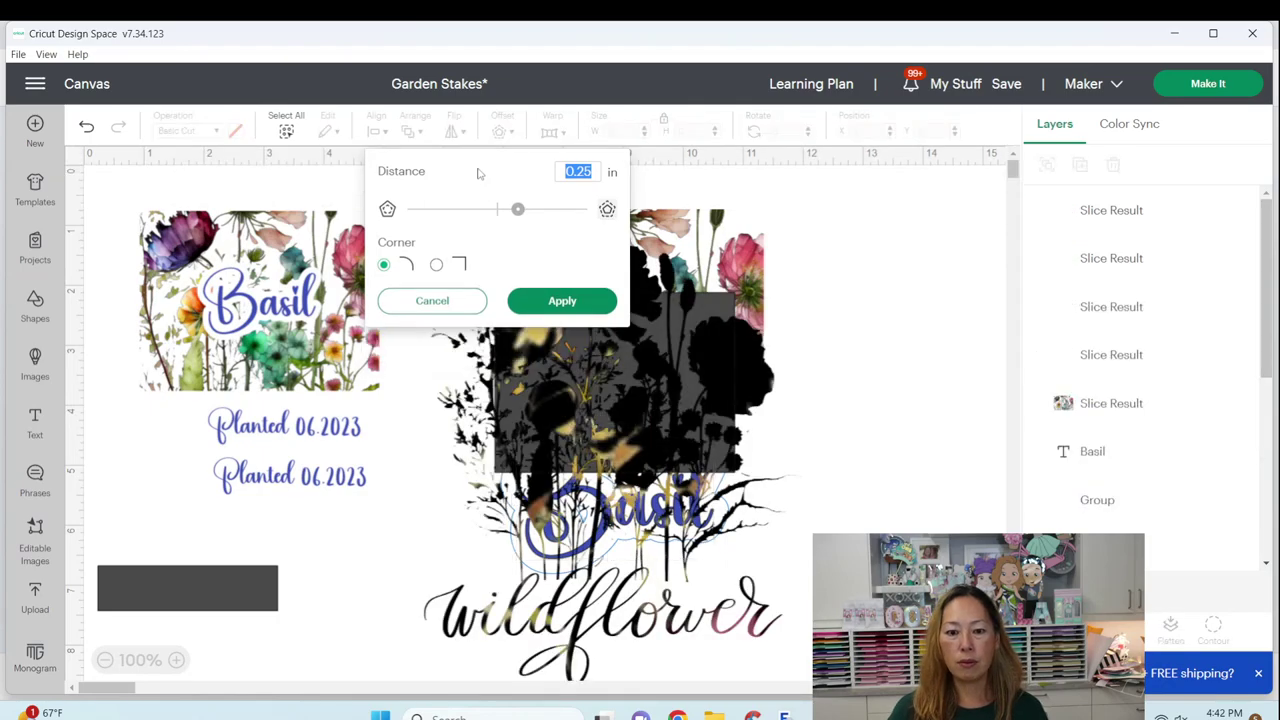
Delete the remaining silhouette and grey leftover slice pieces
drag(620, 400, 830, 400)
key(Delete)
drag(634, 410, 853, 497)
key(Delete)
drag(703, 413, 940, 483)
key(Delete)
click(713, 407)
key(Delete)
Apply a welded, rounded 0.15 in offset around the Basil text
click(628, 521)
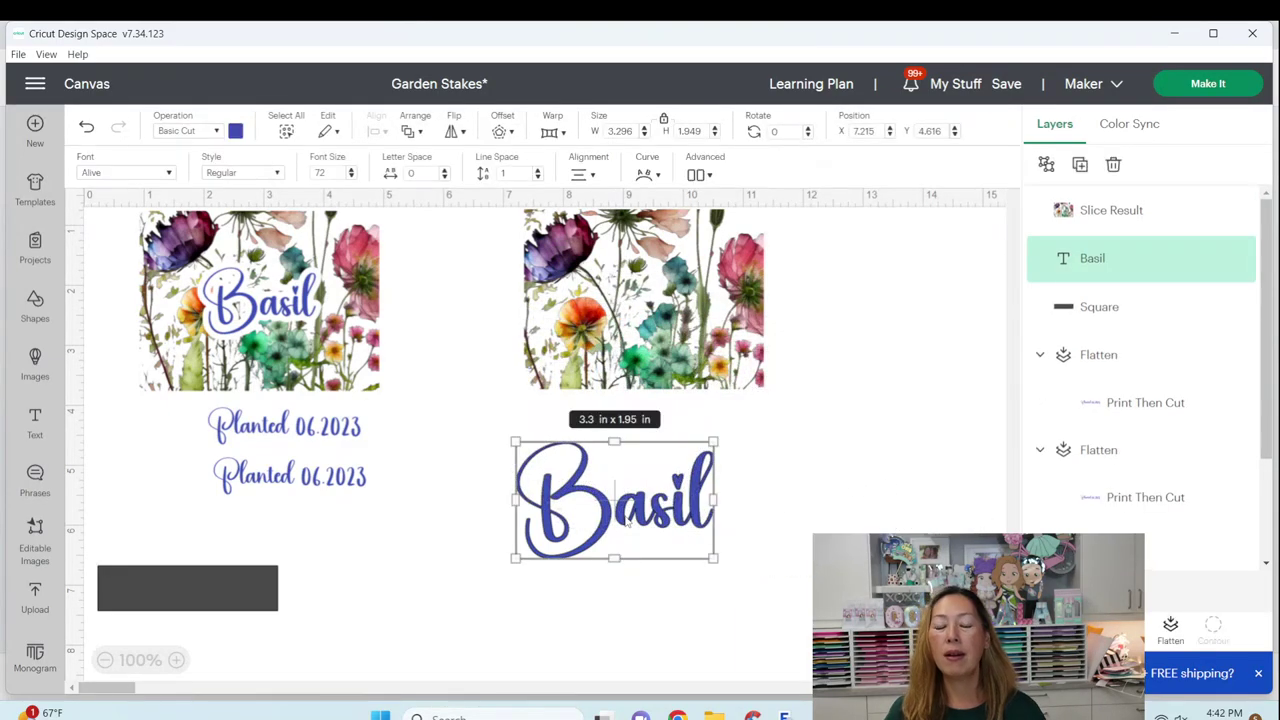
click(500, 131)
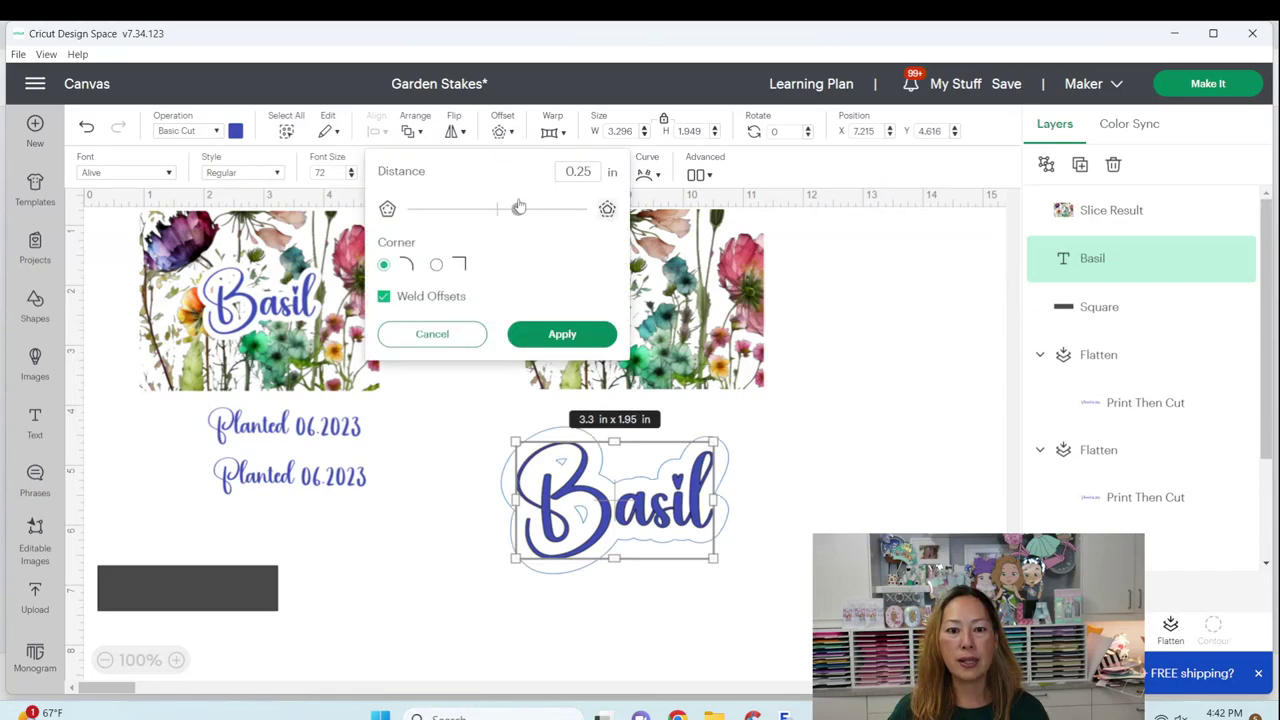
drag(598, 172, 507, 170)
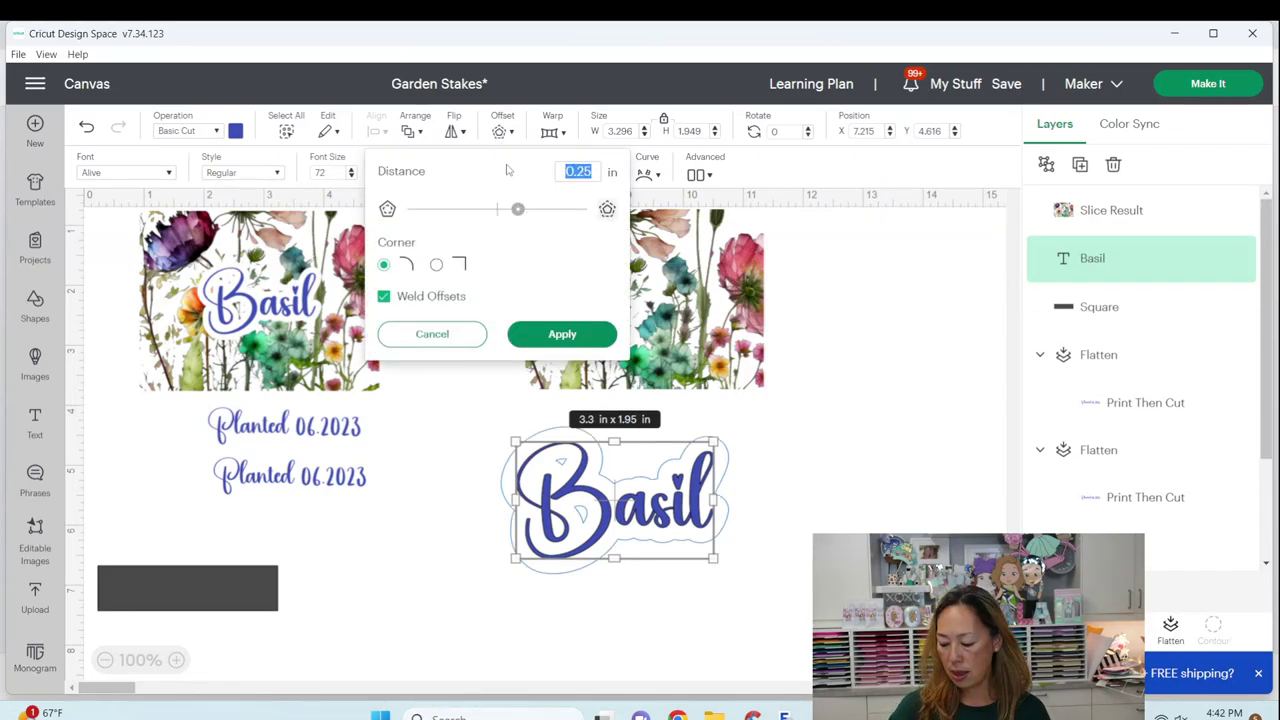
key(BackSpace)
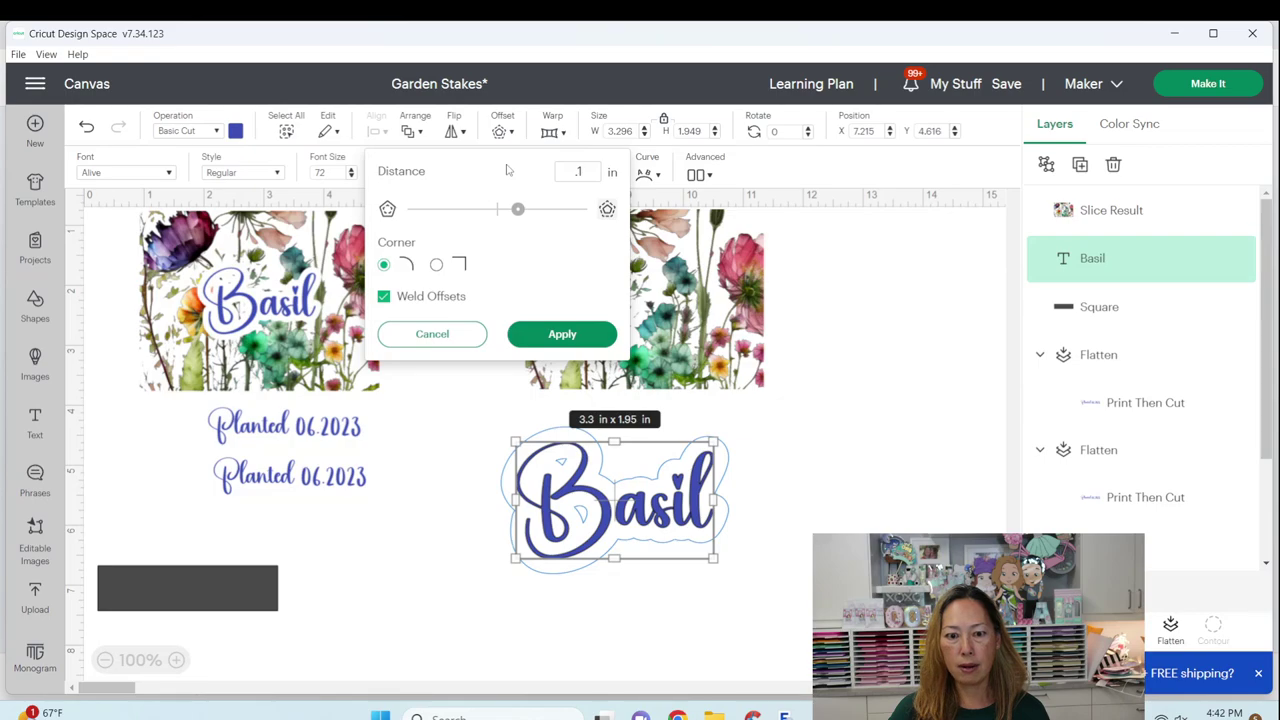
key(Return)
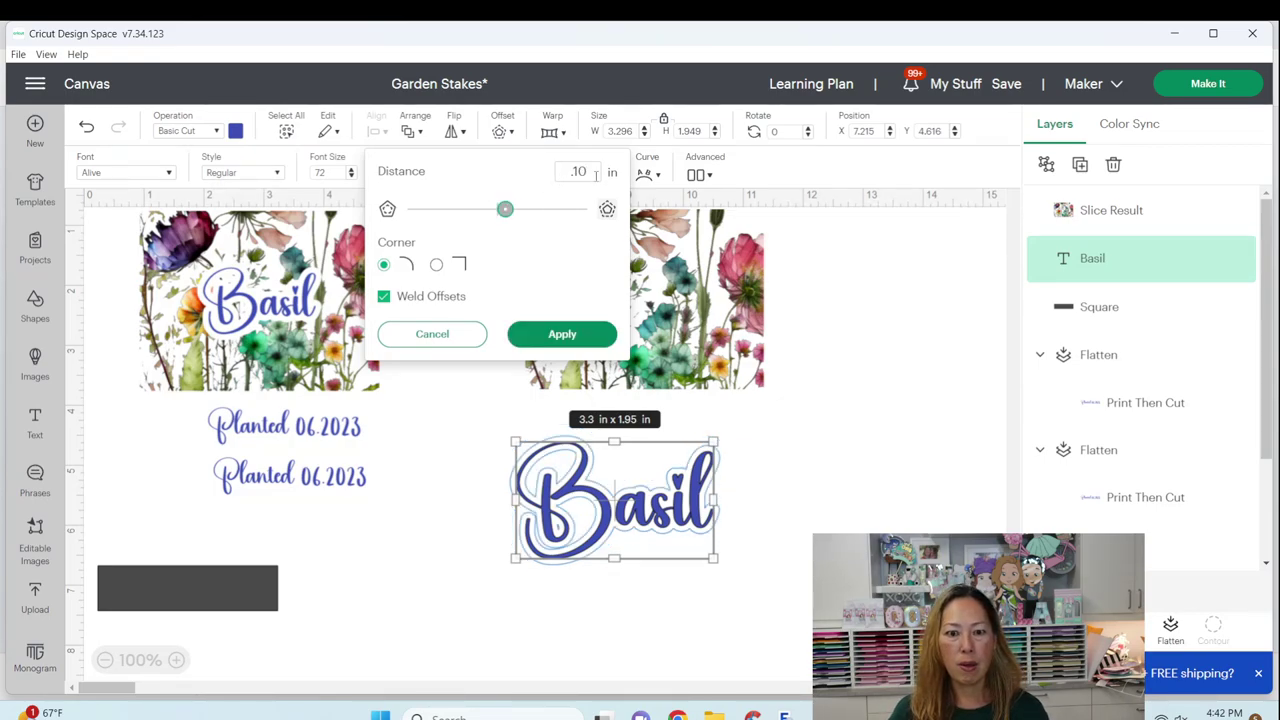
key(Return)
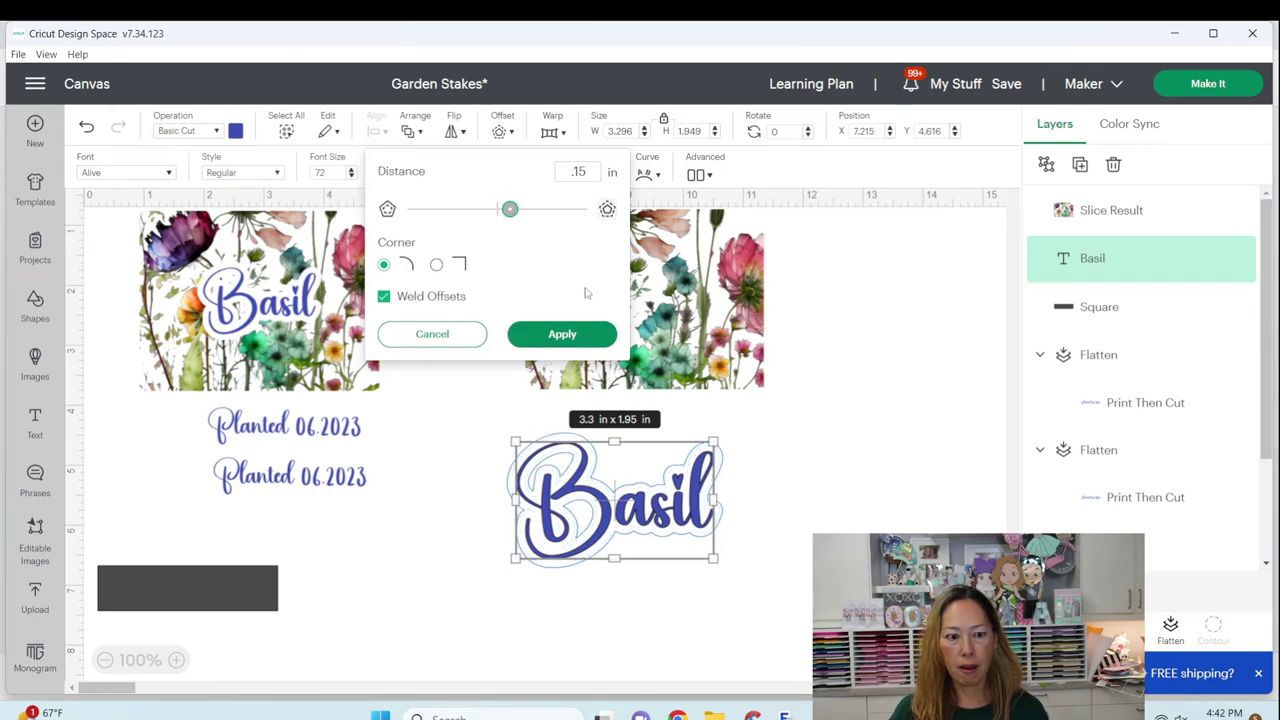
click(543, 338)
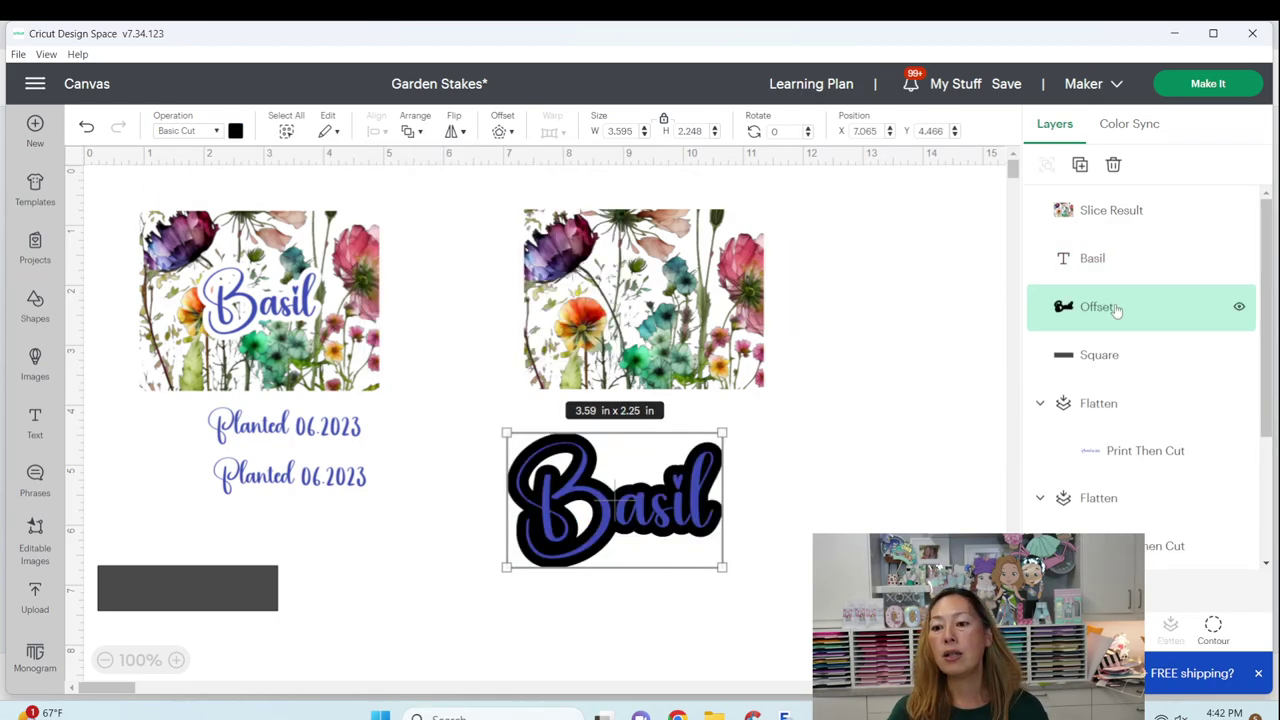
Make Basil's offset white, group it with the text, and shrink the pair to about 2.29 x 1.43 in
click(236, 131)
click(274, 201)
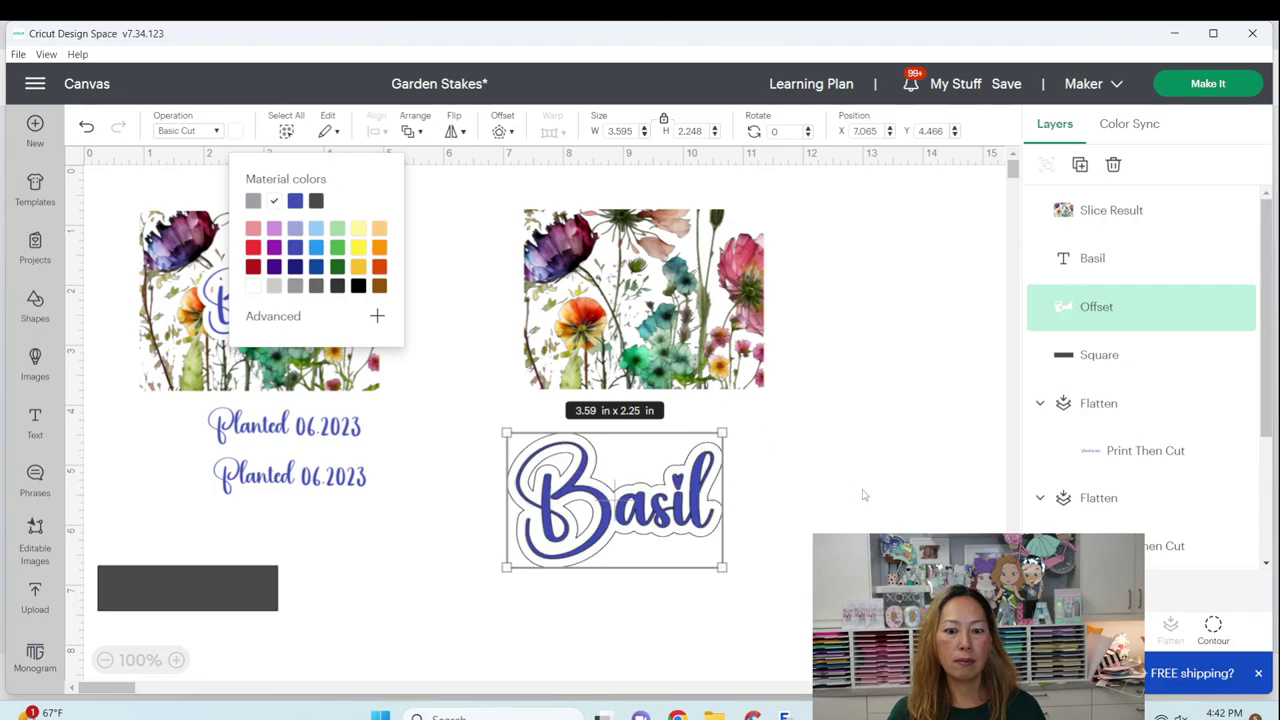
click(897, 516)
drag(778, 592, 533, 458)
click(1047, 165)
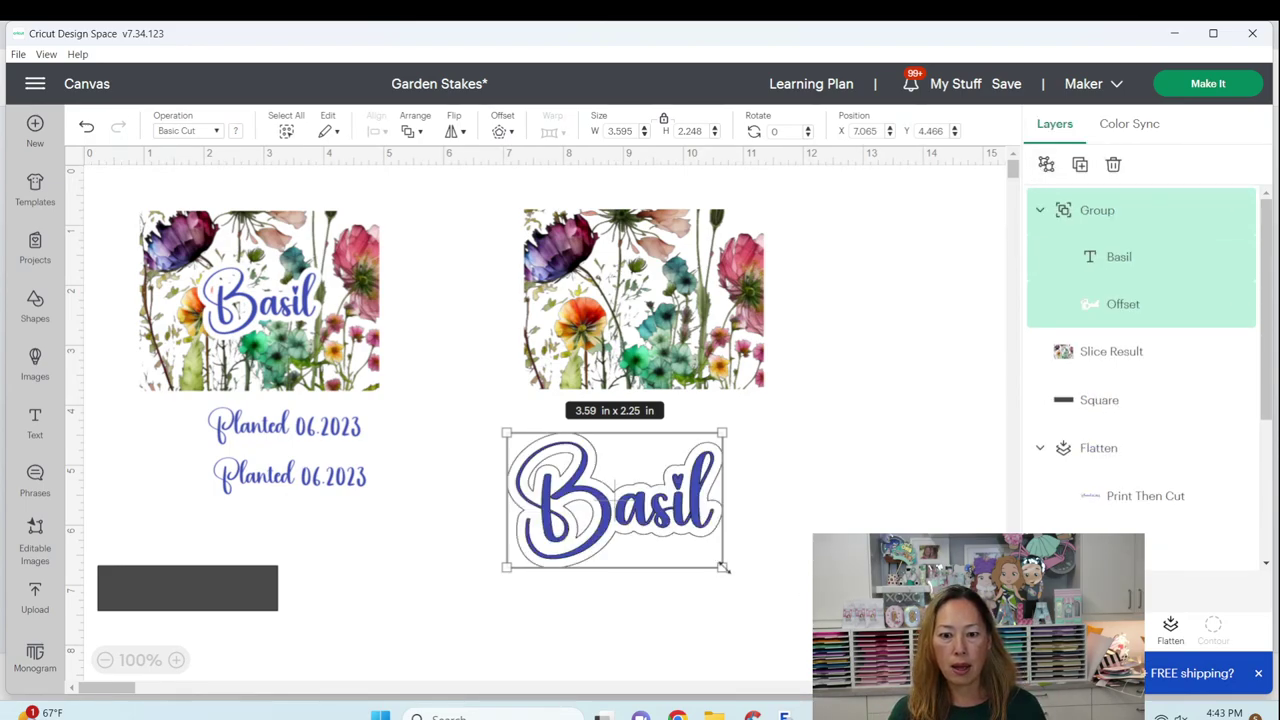
drag(724, 568, 695, 319)
Place the Basil group on the floral rectangle and align them centred
drag(760, 490, 597, 226)
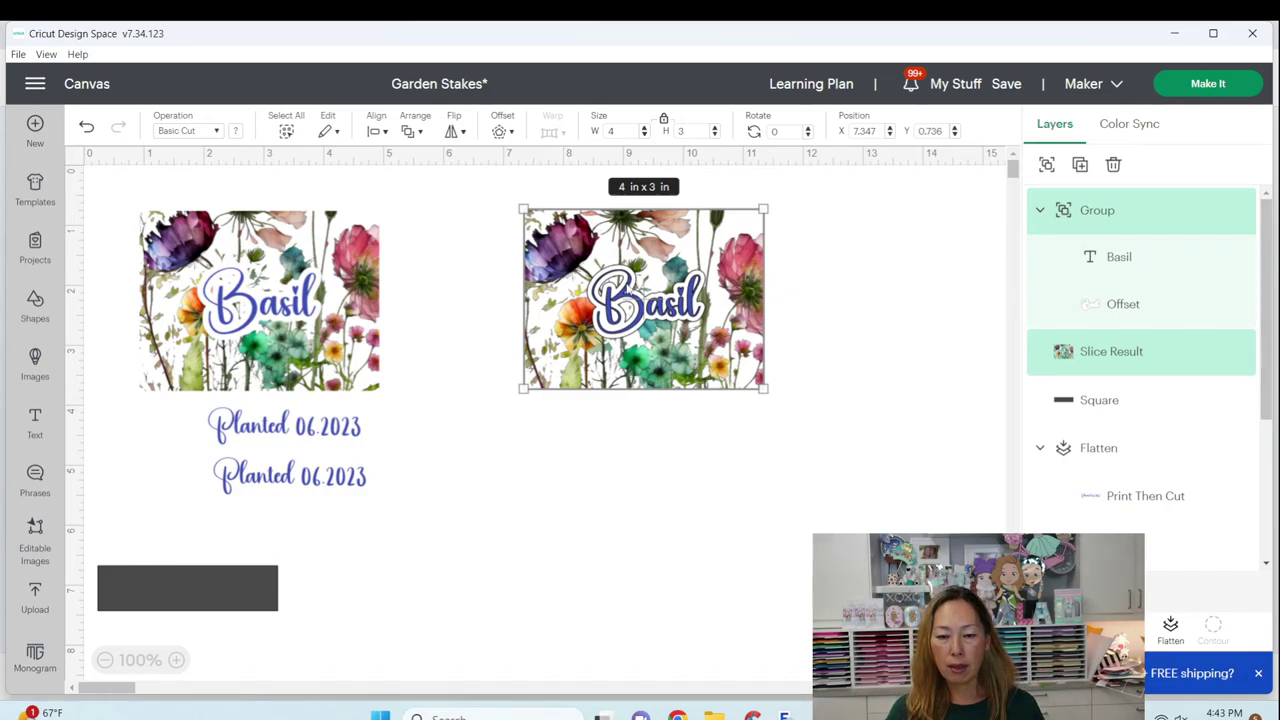
click(411, 136)
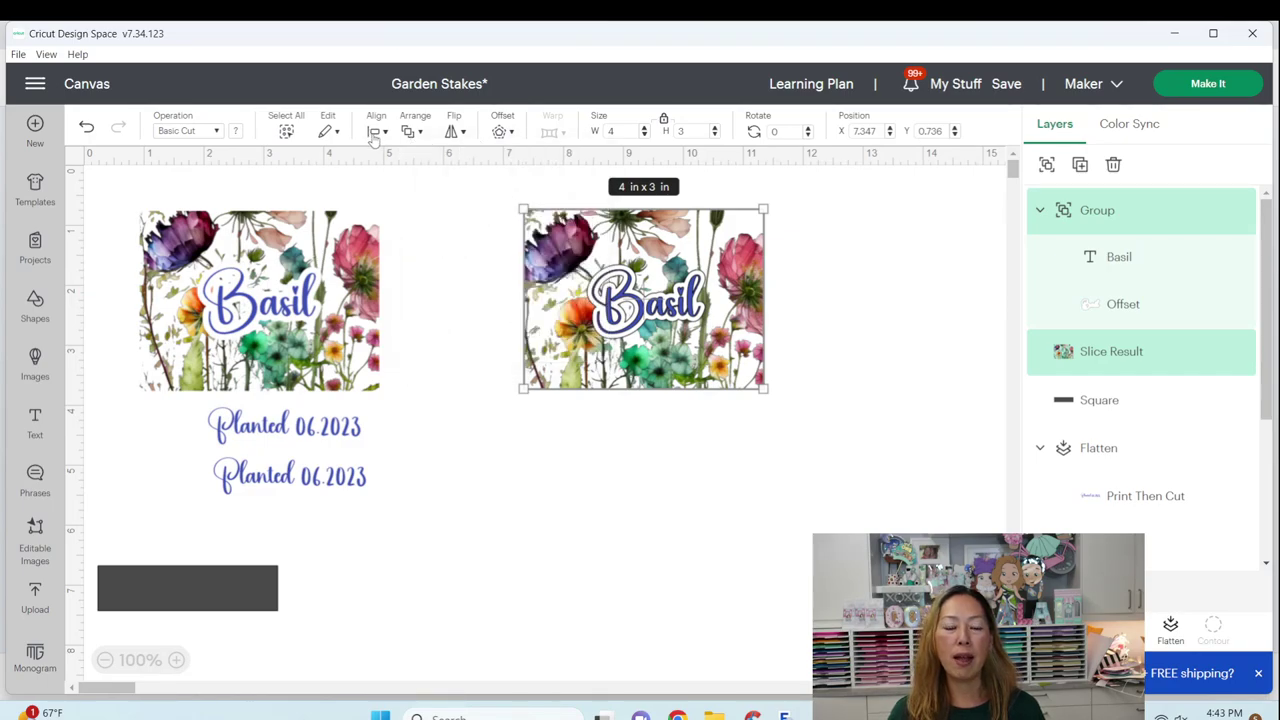
click(375, 133)
click(417, 366)
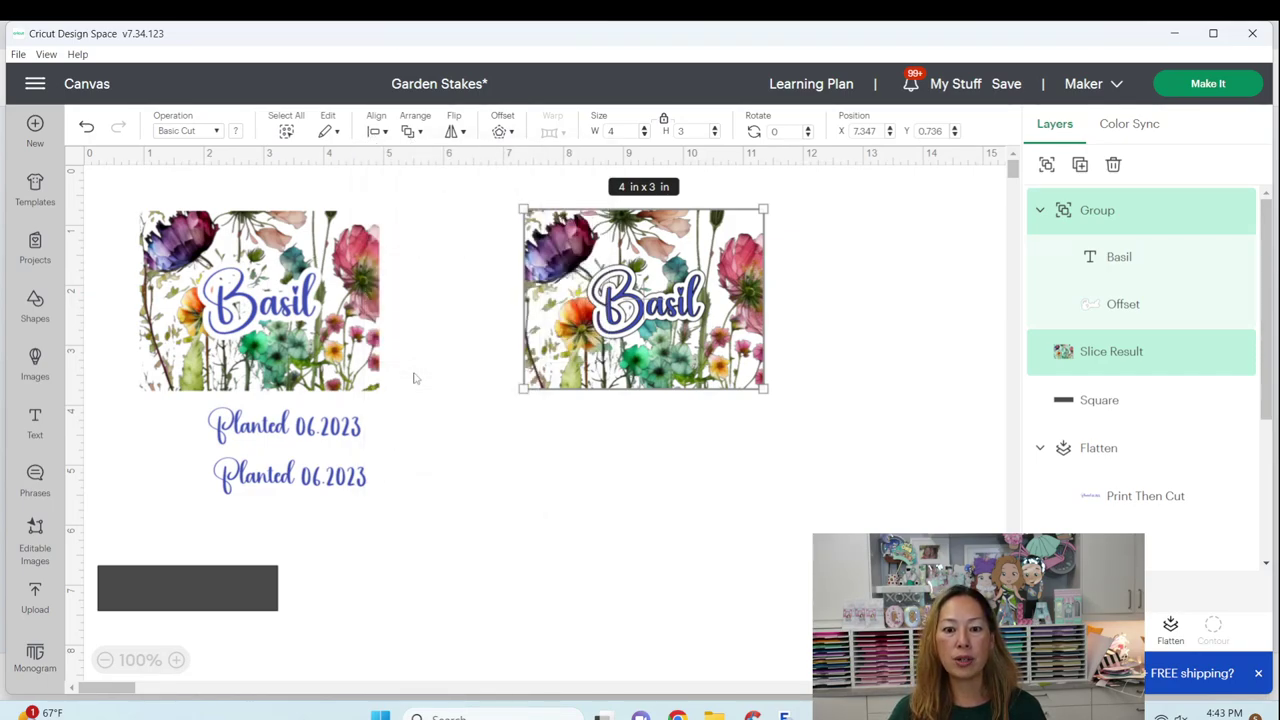
Flatten the right stake into one 4 x 3 in Print Then Cut image
click(674, 433)
drag(840, 497, 518, 192)
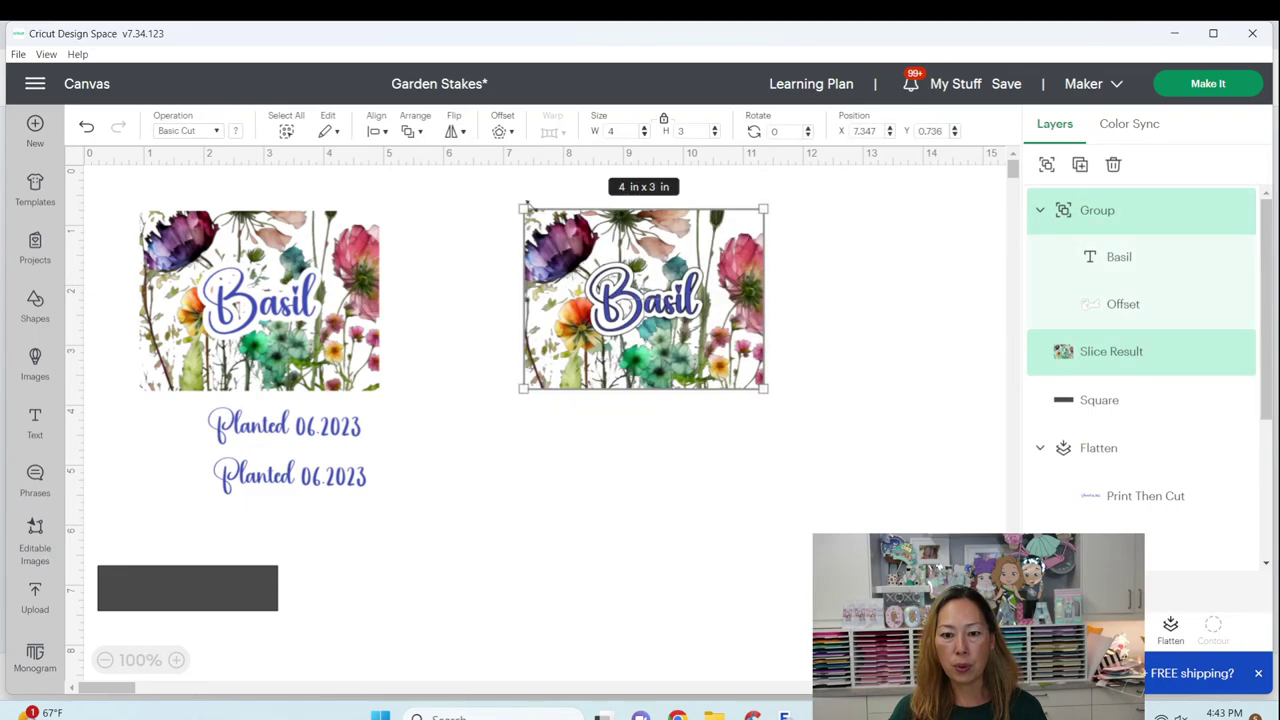
click(1172, 630)
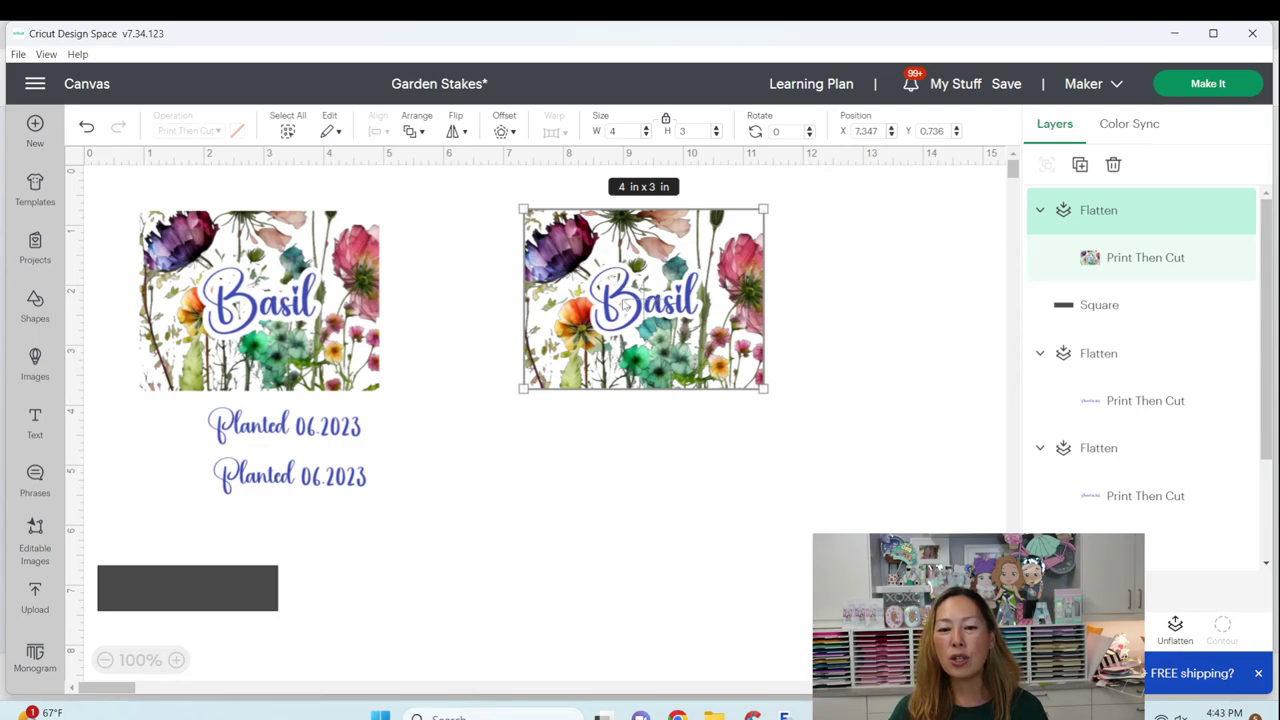
Undo the flatten and hide the inner B contour of the Basil offset
click(87, 128)
click(87, 128)
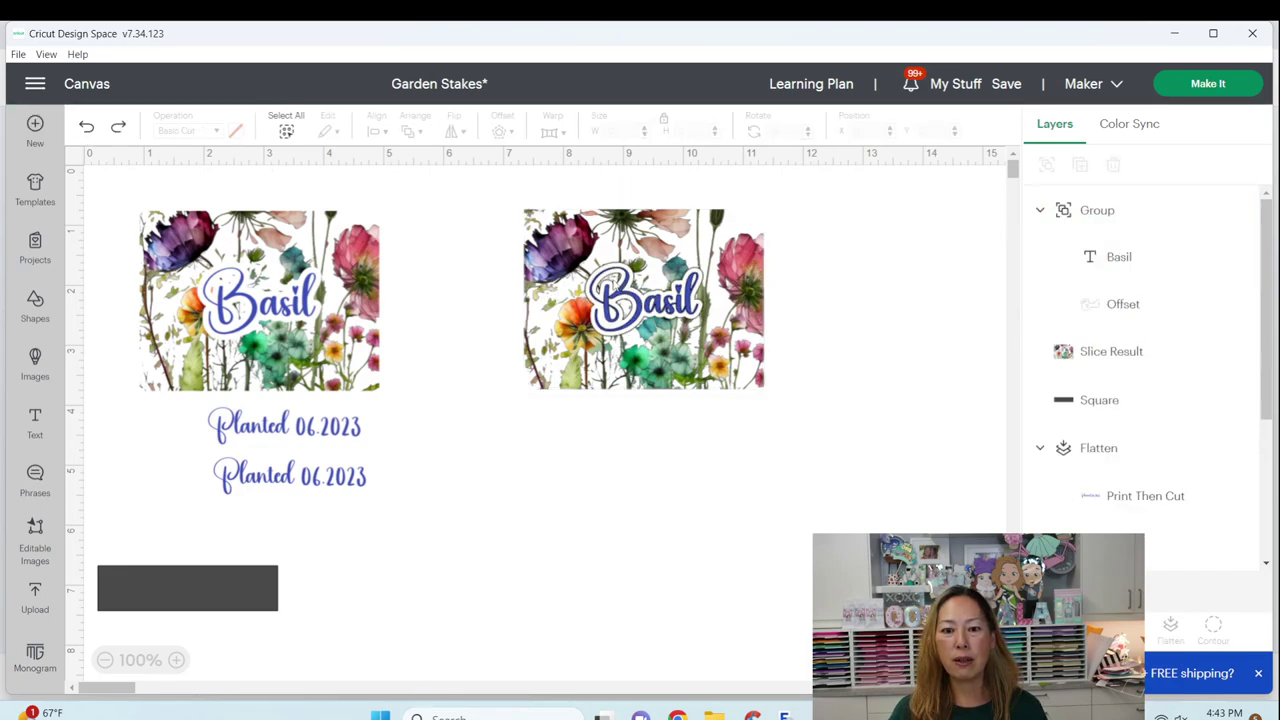
click(1127, 304)
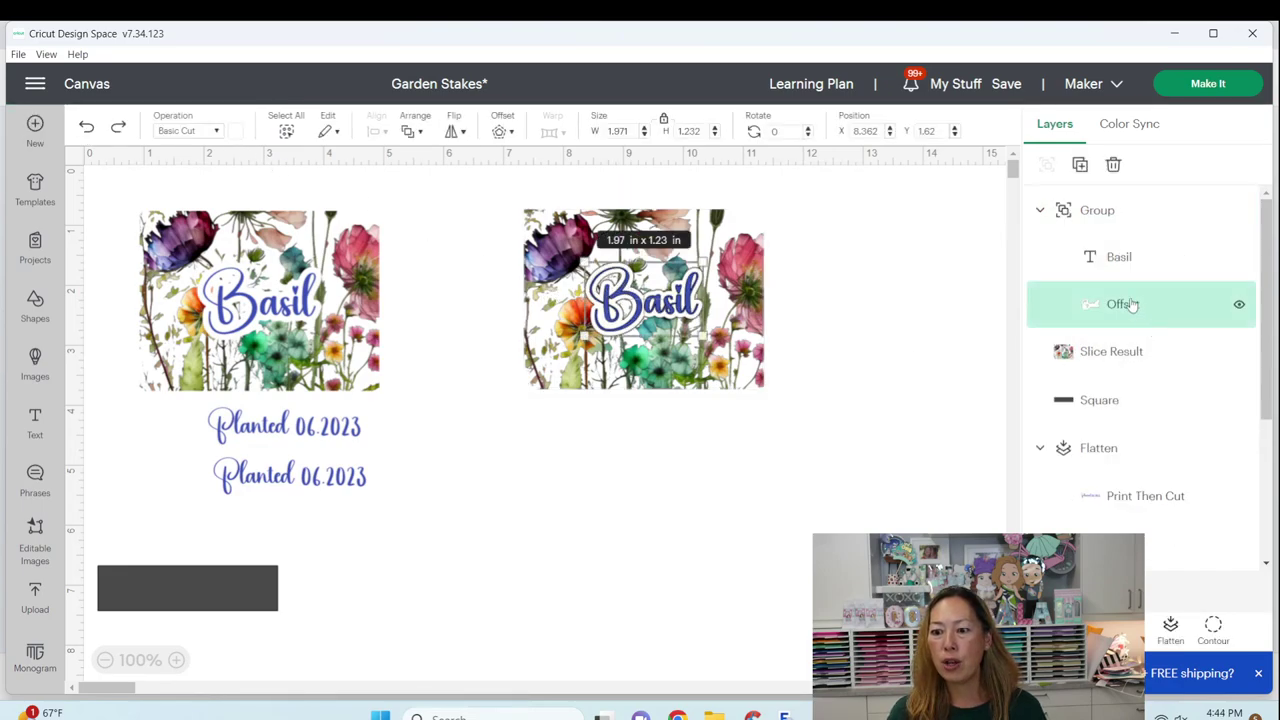
click(1213, 628)
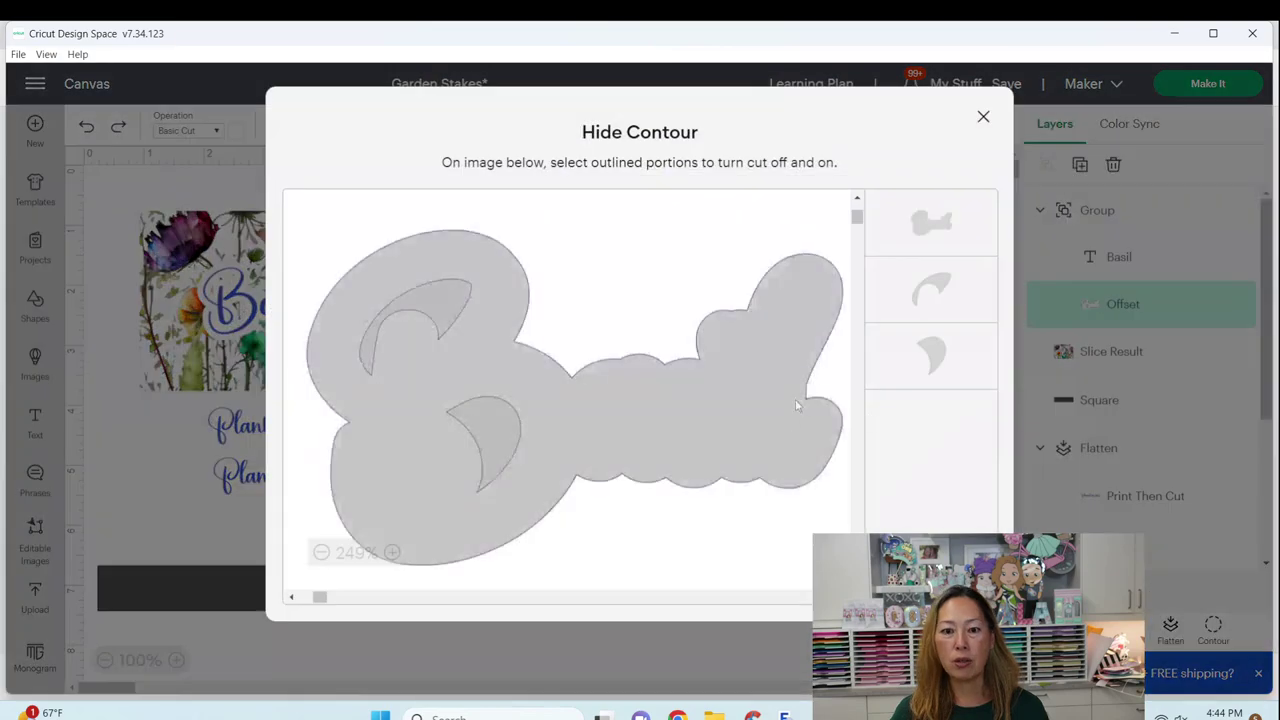
click(483, 440)
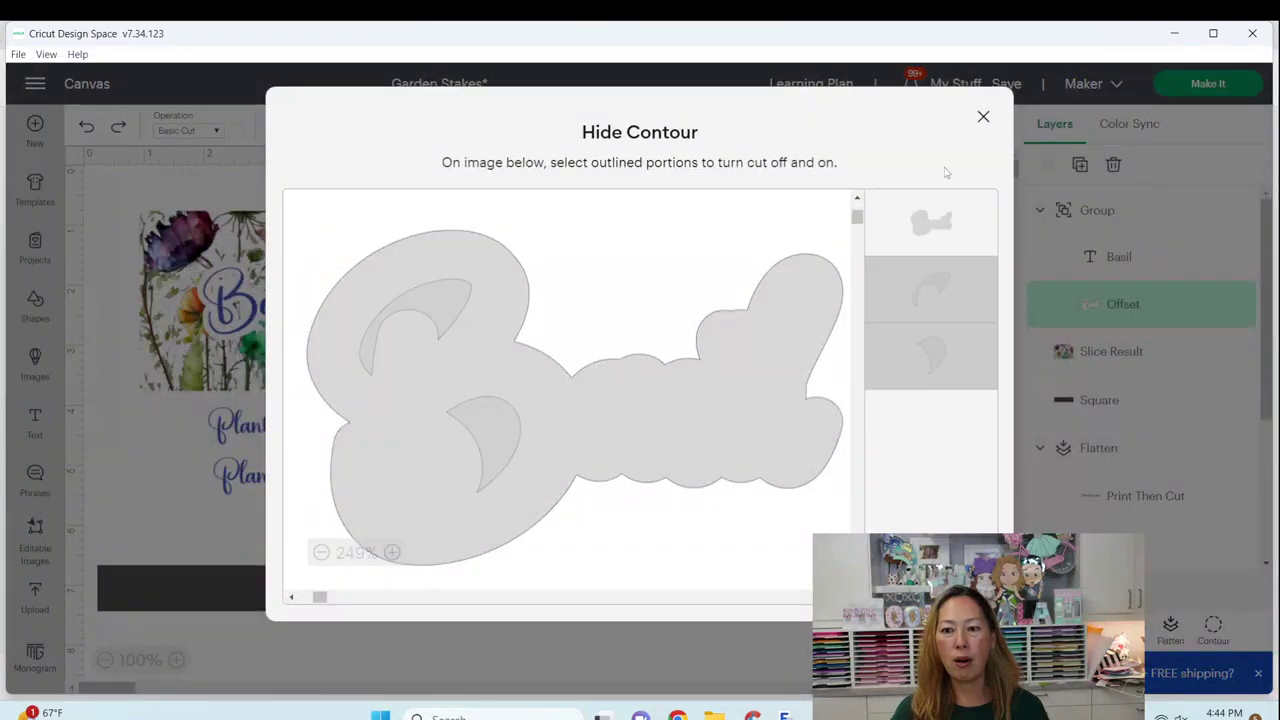
click(983, 116)
Re-flatten the right stake into one 4 x 3 in print image
click(790, 474)
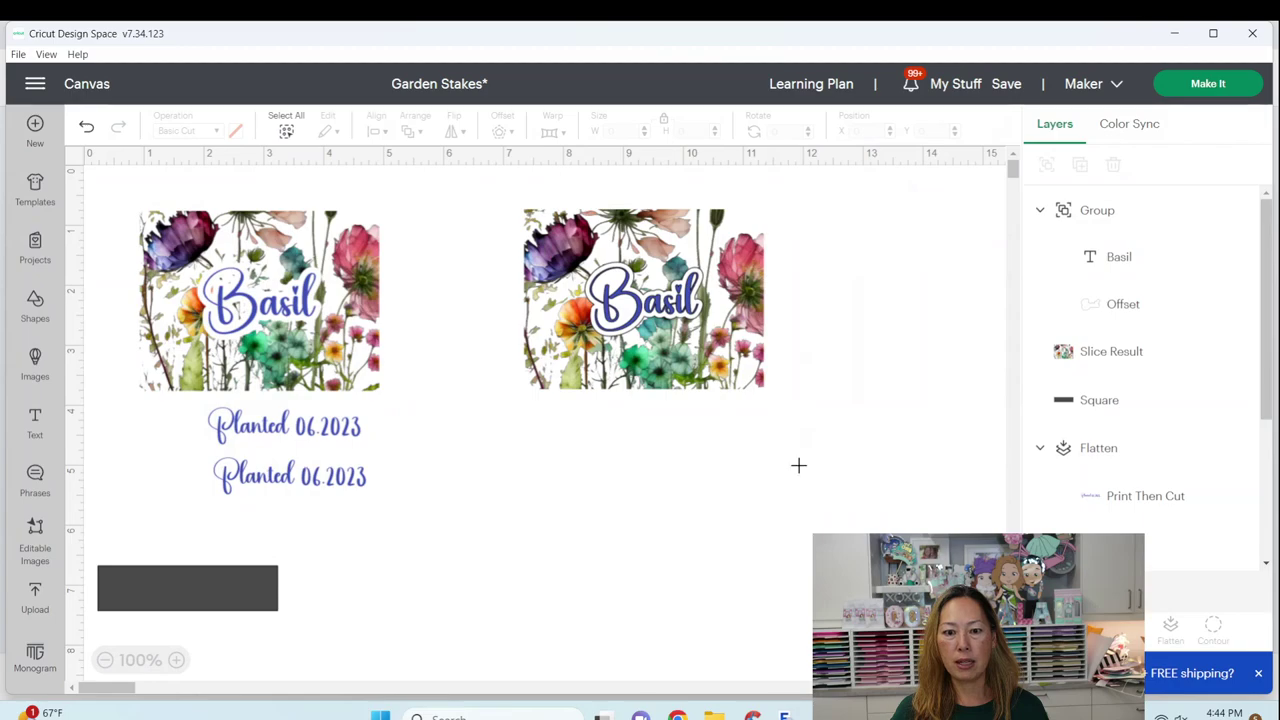
mouse_move(800, 468)
mouse_down()
mouse_move(531, 234)
mouse_move(518, 202)
mouse_up()
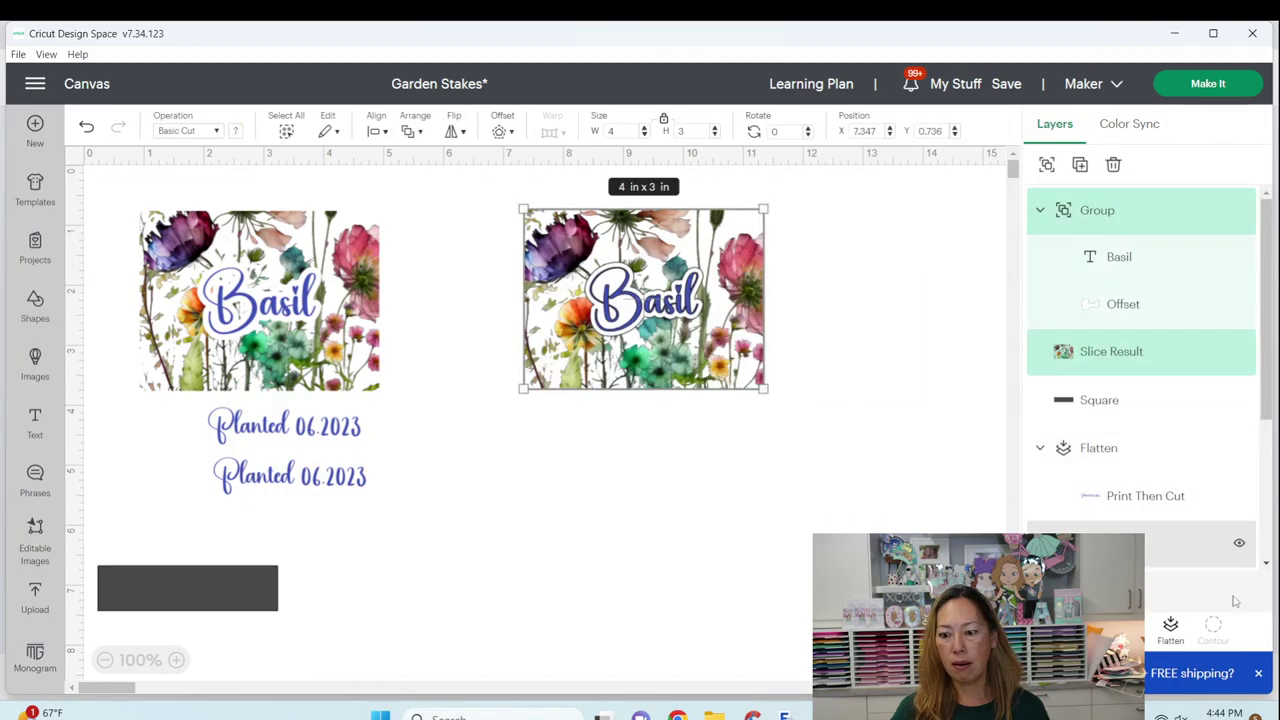
click(1170, 628)
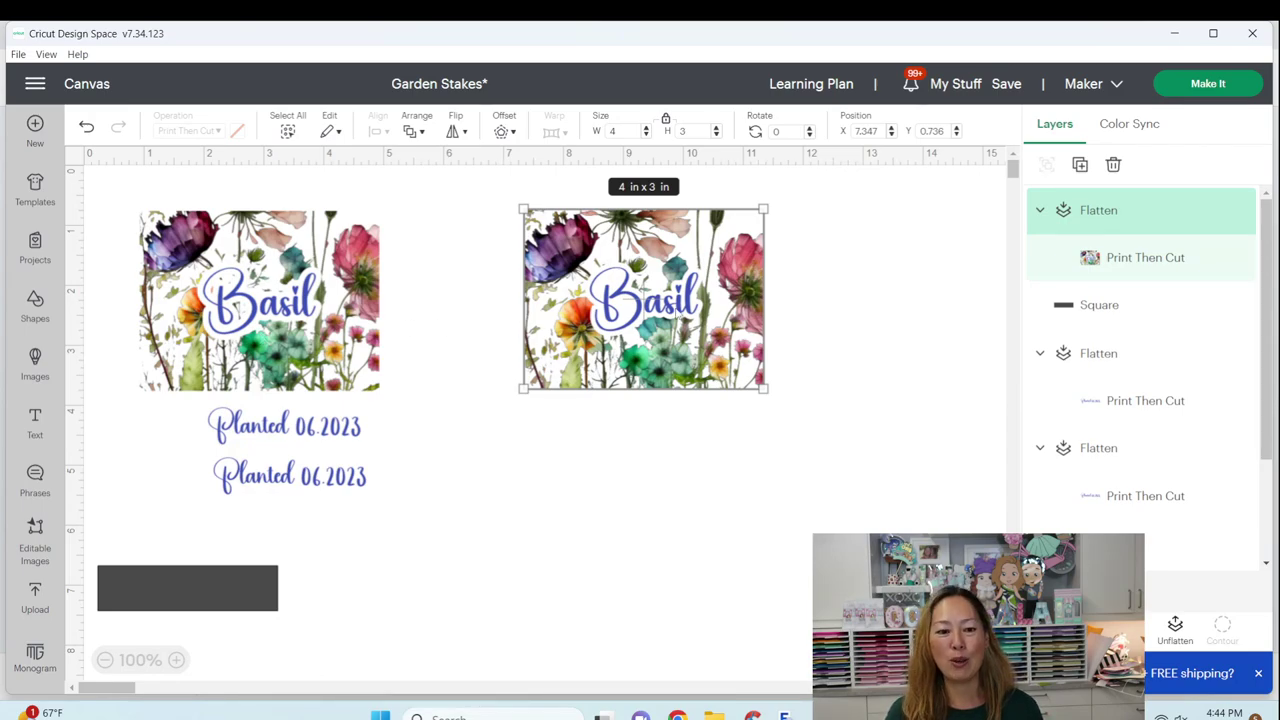
Move the dark square below the stake and add a 'Planted 06.2023' text line sized to fit
click(541, 553)
drag(183, 603, 620, 467)
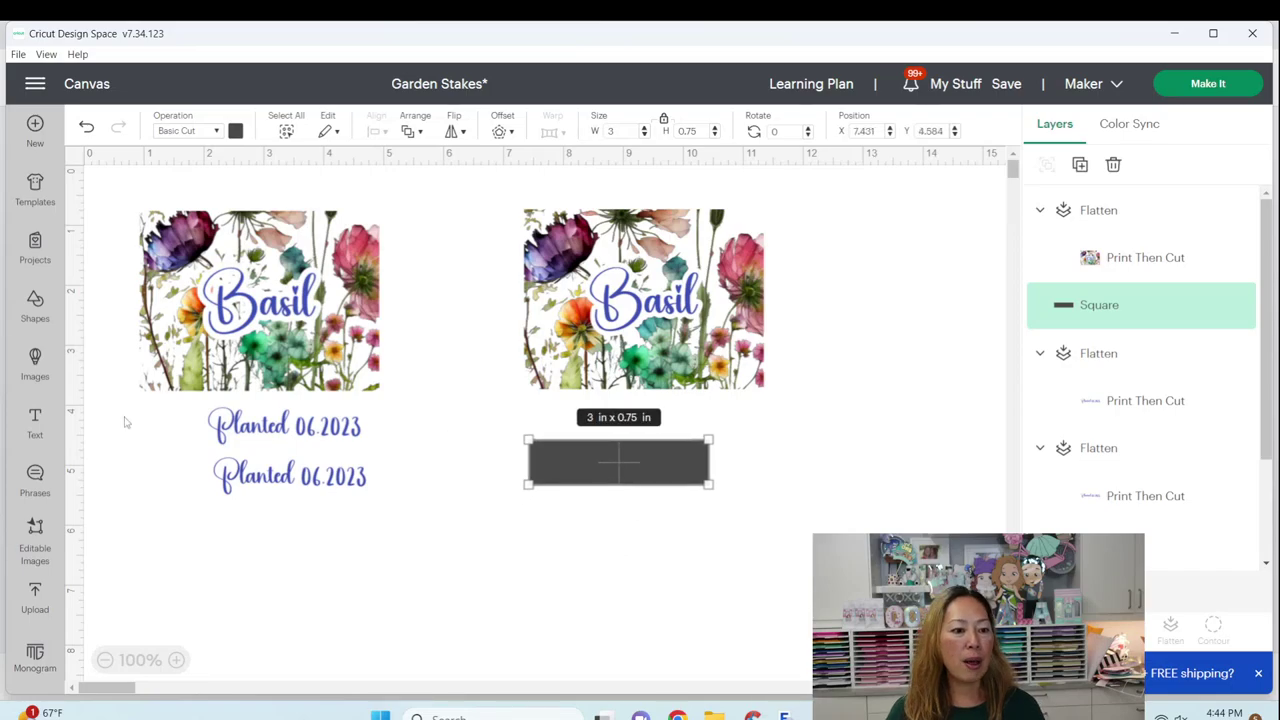
click(35, 420)
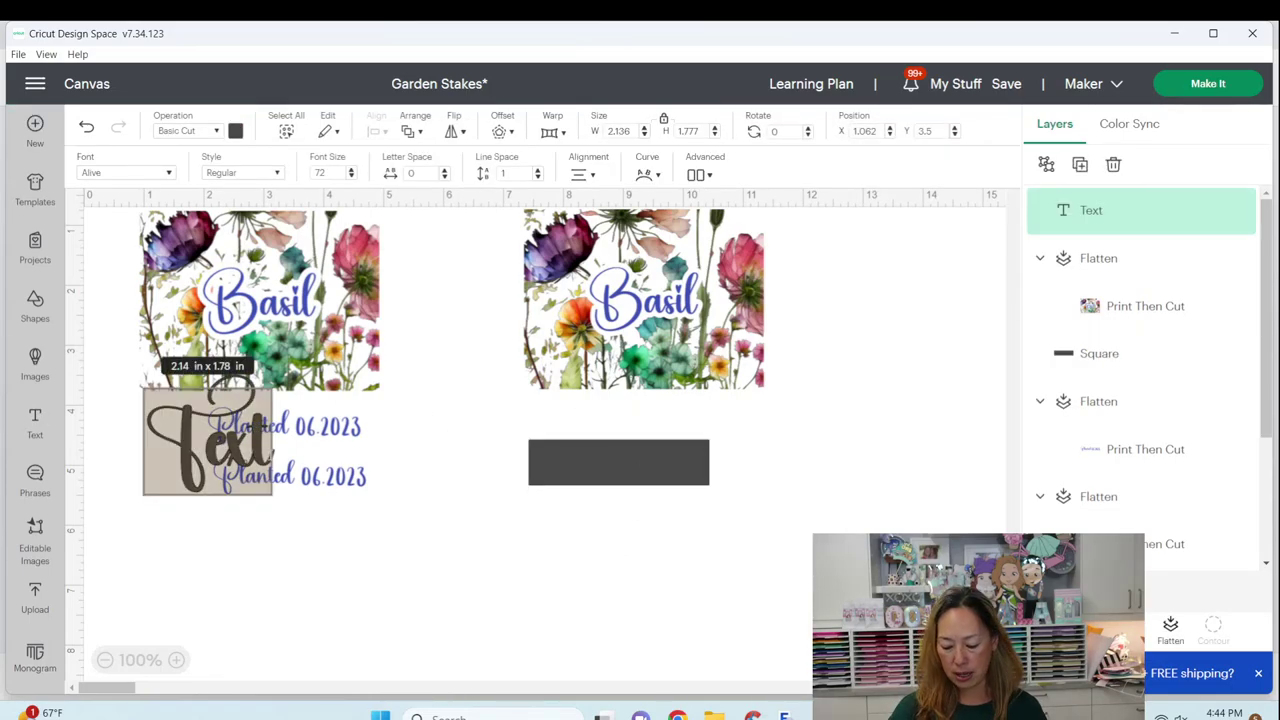
text(Planted 0)
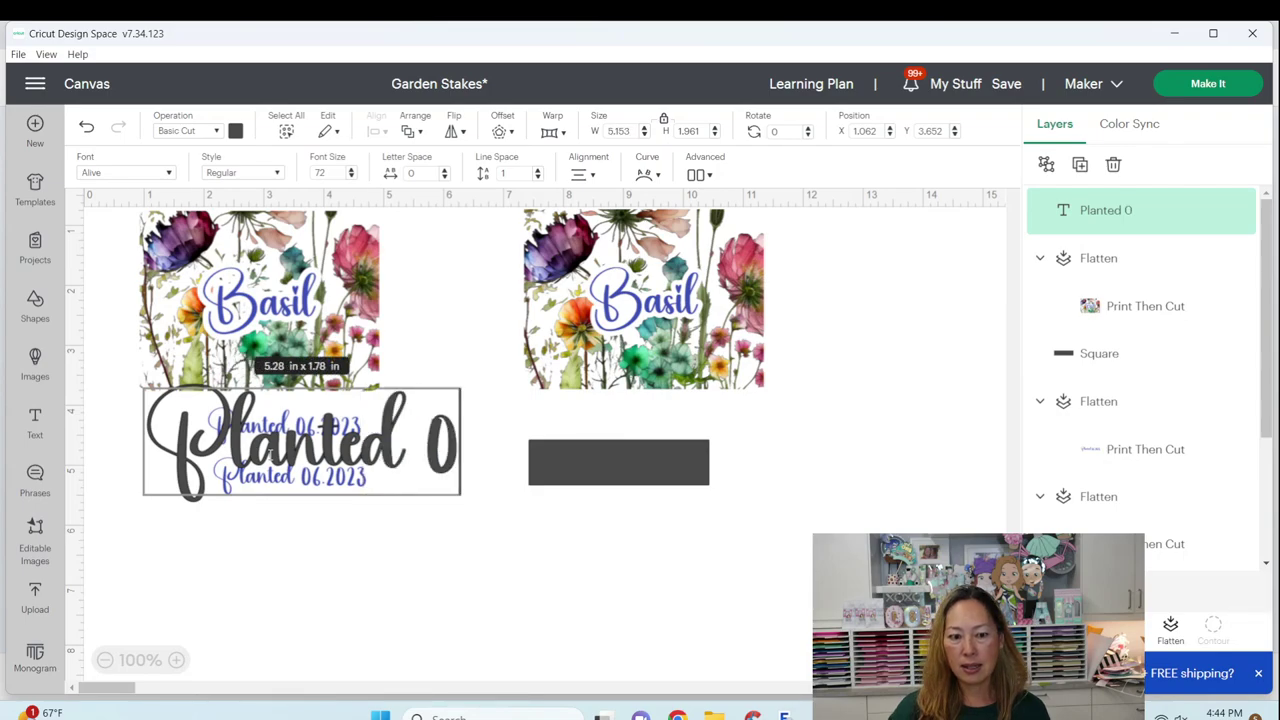
text(6.2023)
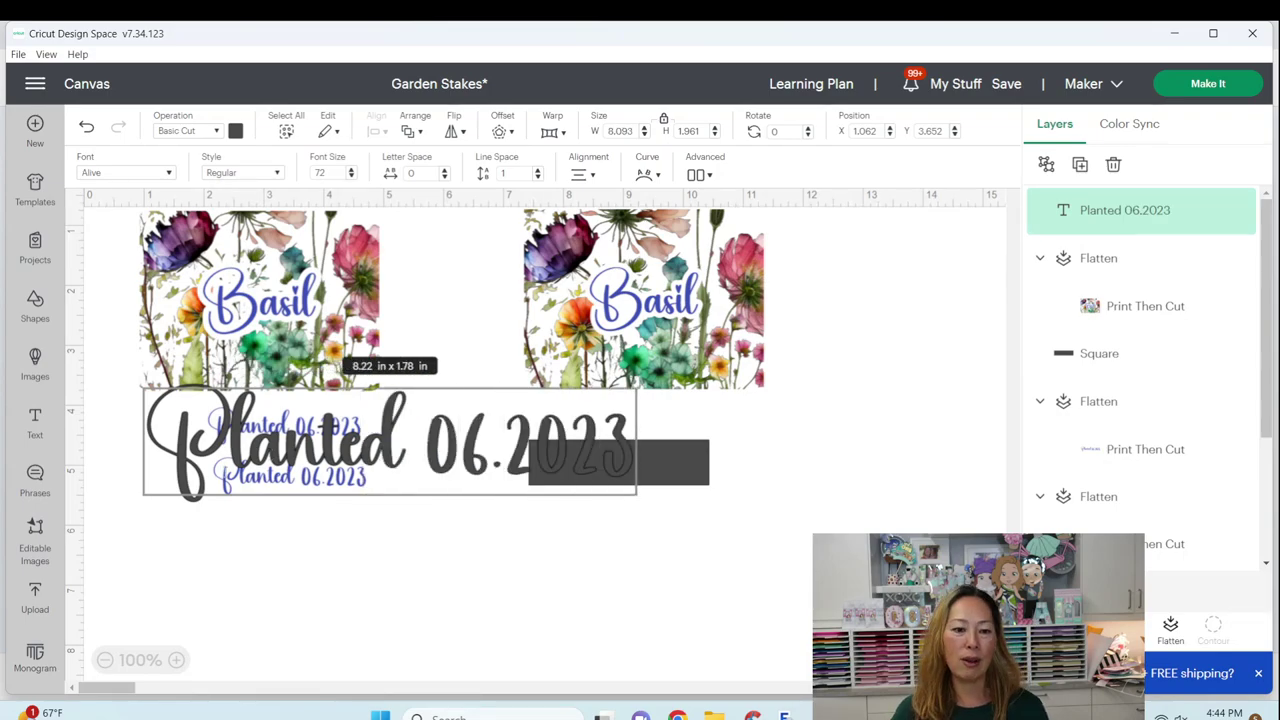
click(430, 600)
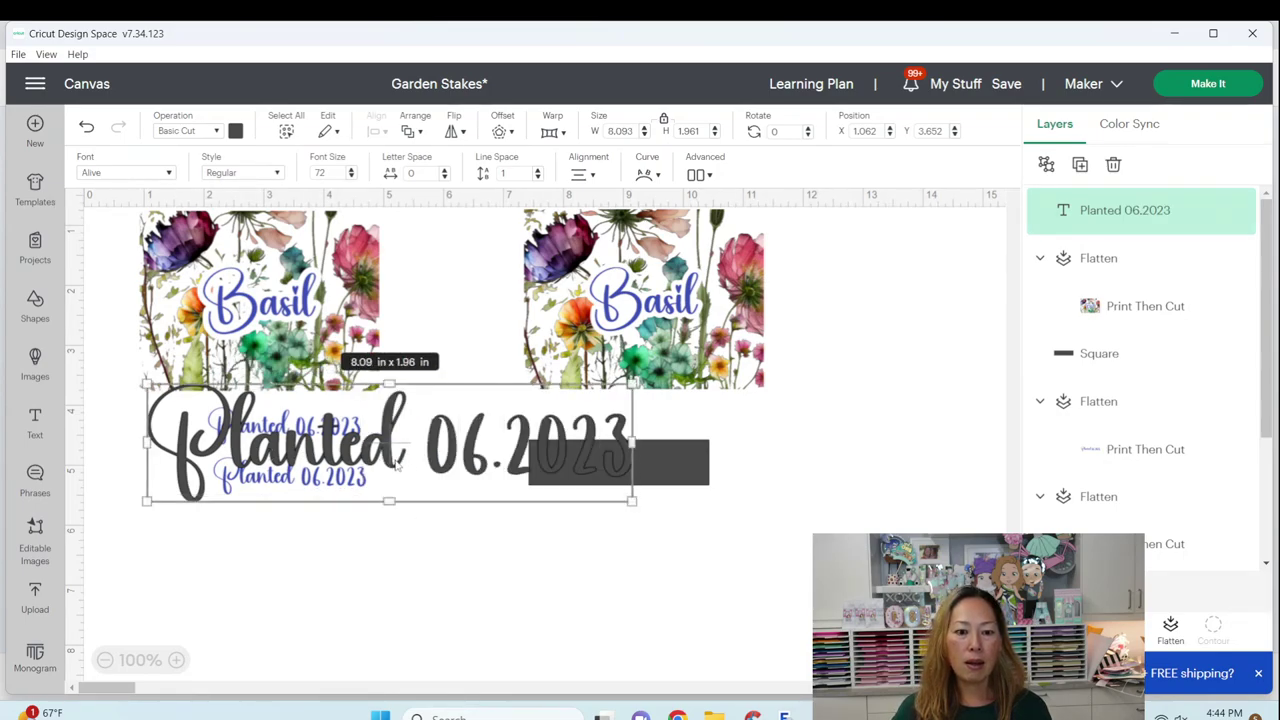
drag(396, 466, 672, 599)
drag(907, 634, 642, 553)
click(690, 566)
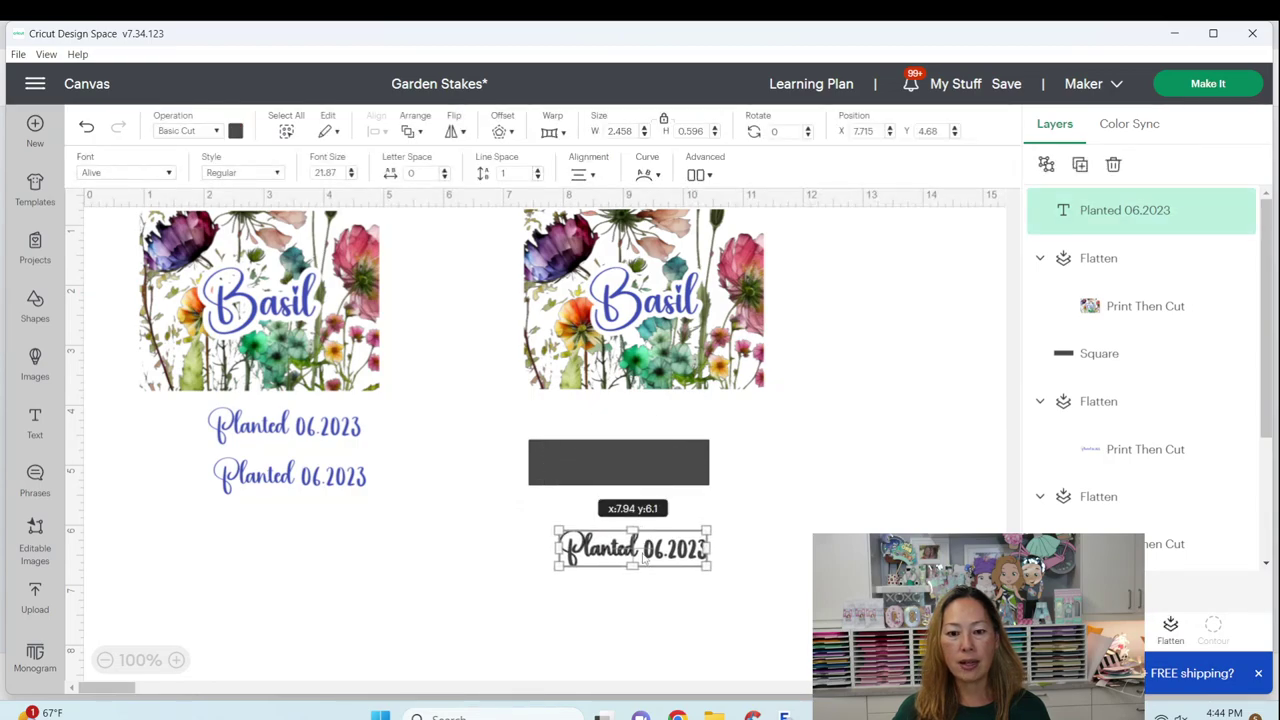
Make the date text blue, flatten it, position it beside the stake, and delete the grey square
click(237, 132)
click(295, 201)
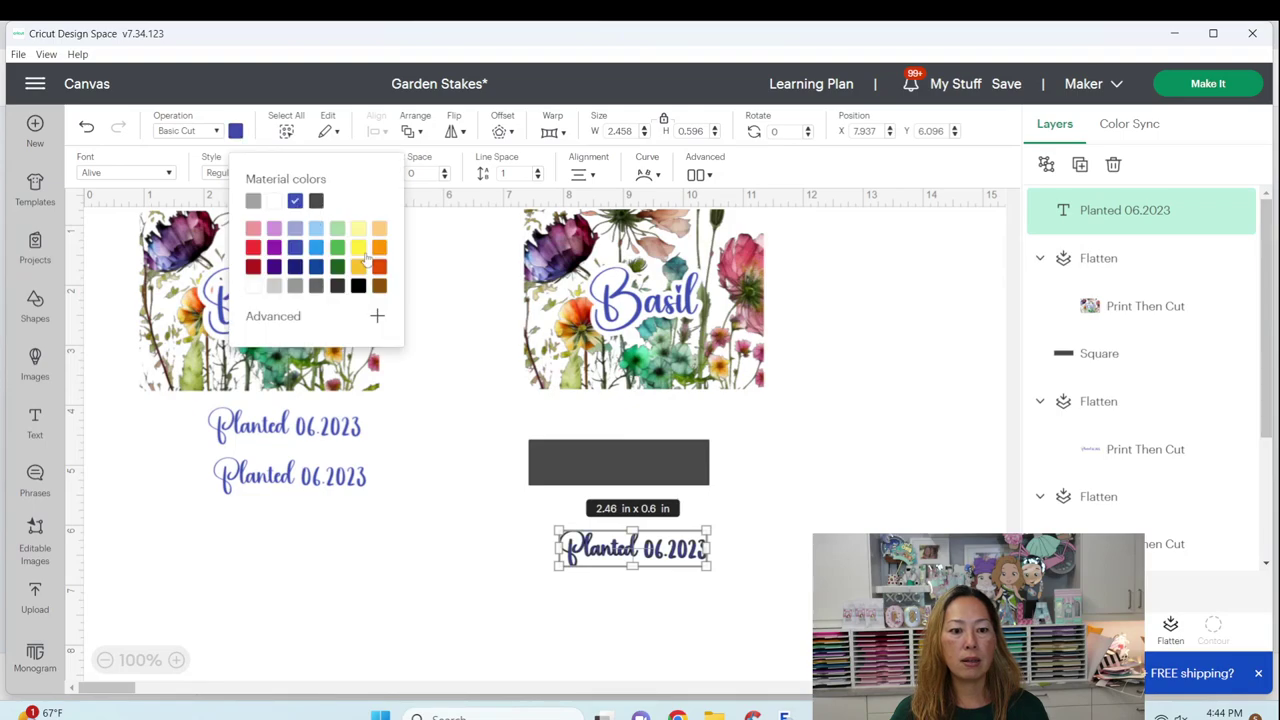
click(500, 590)
click(672, 548)
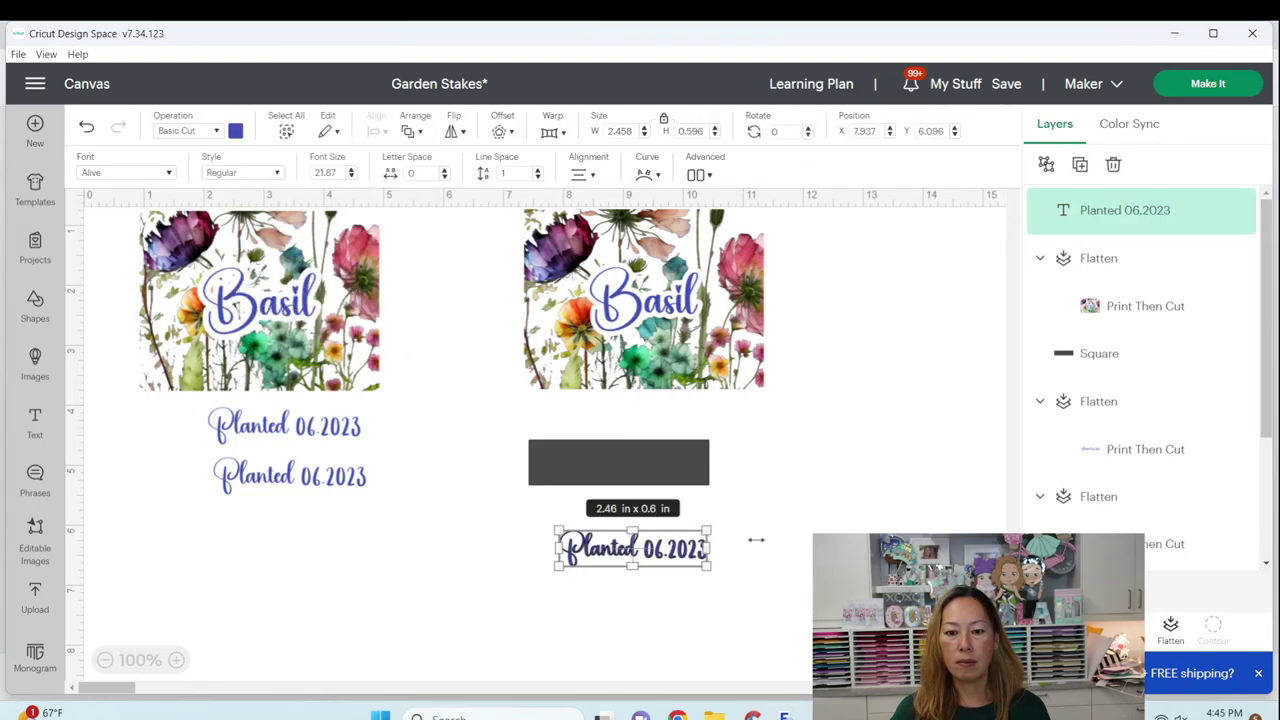
click(1170, 628)
click(742, 603)
drag(619, 553, 841, 421)
click(696, 614)
click(664, 464)
key(Delete)
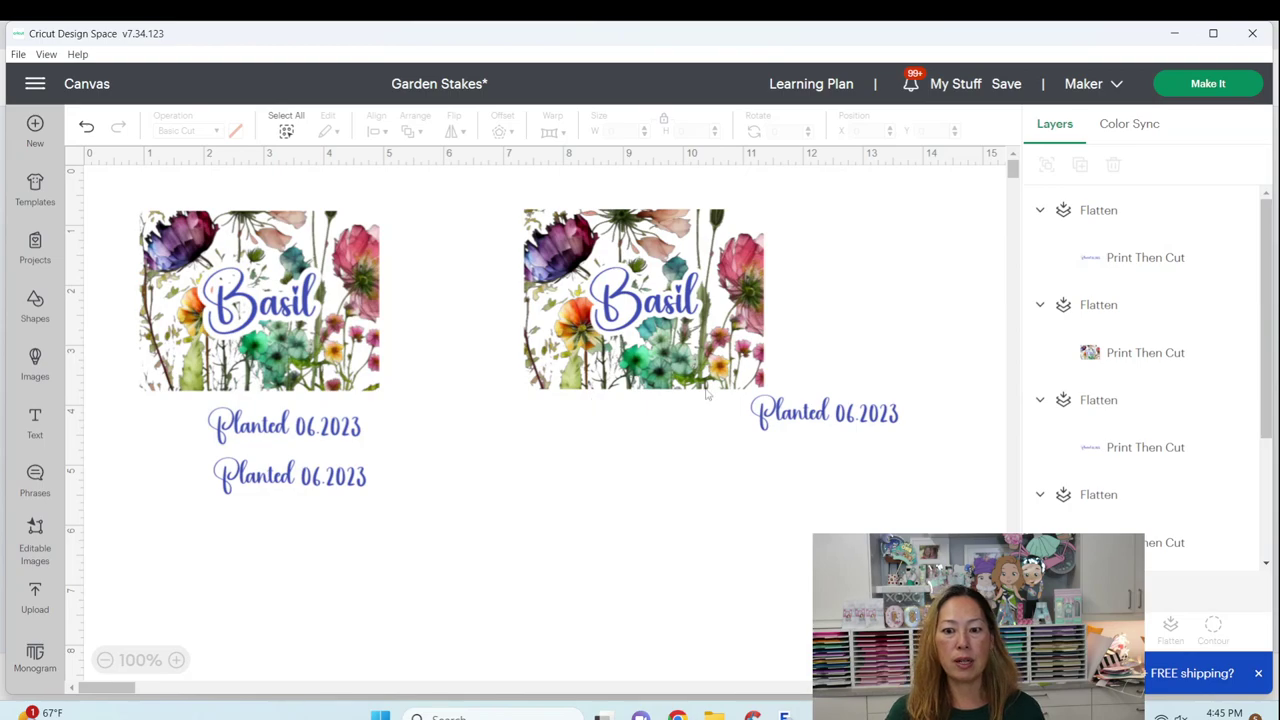
Proceed with Make It to the mat preview and look over the mat layout
click(1205, 83)
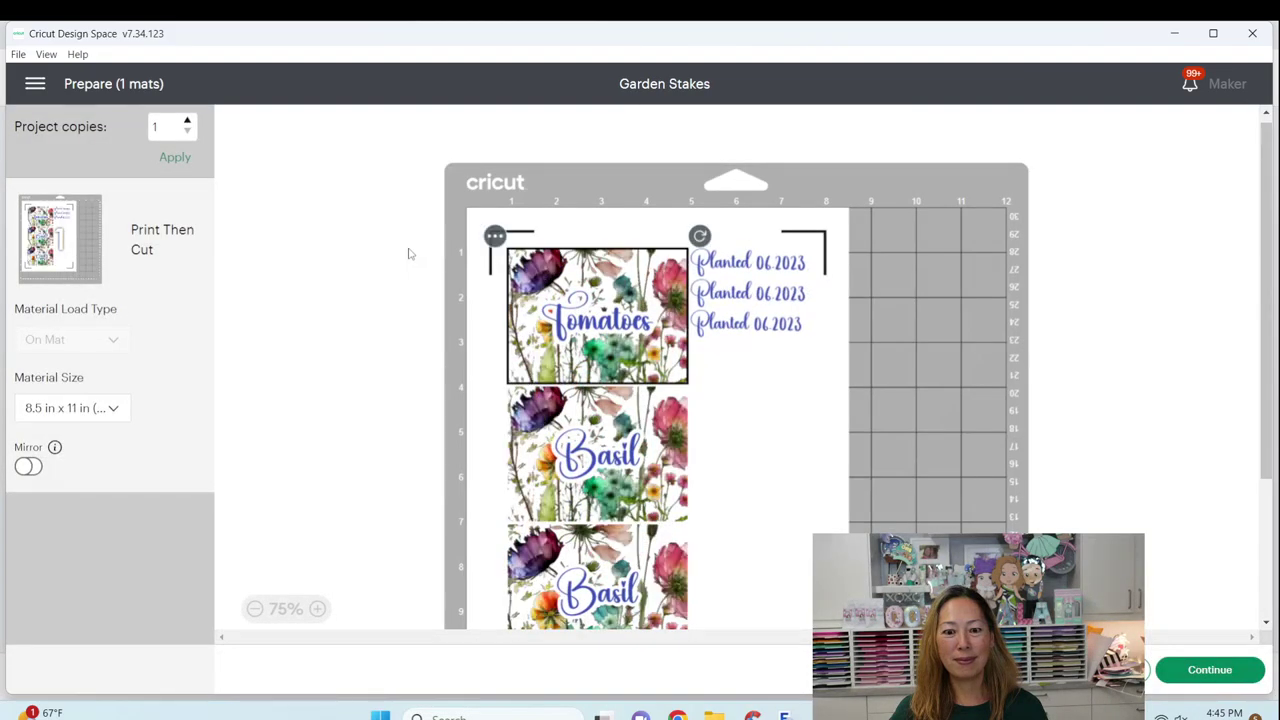
scroll(731, 320, down, 3)
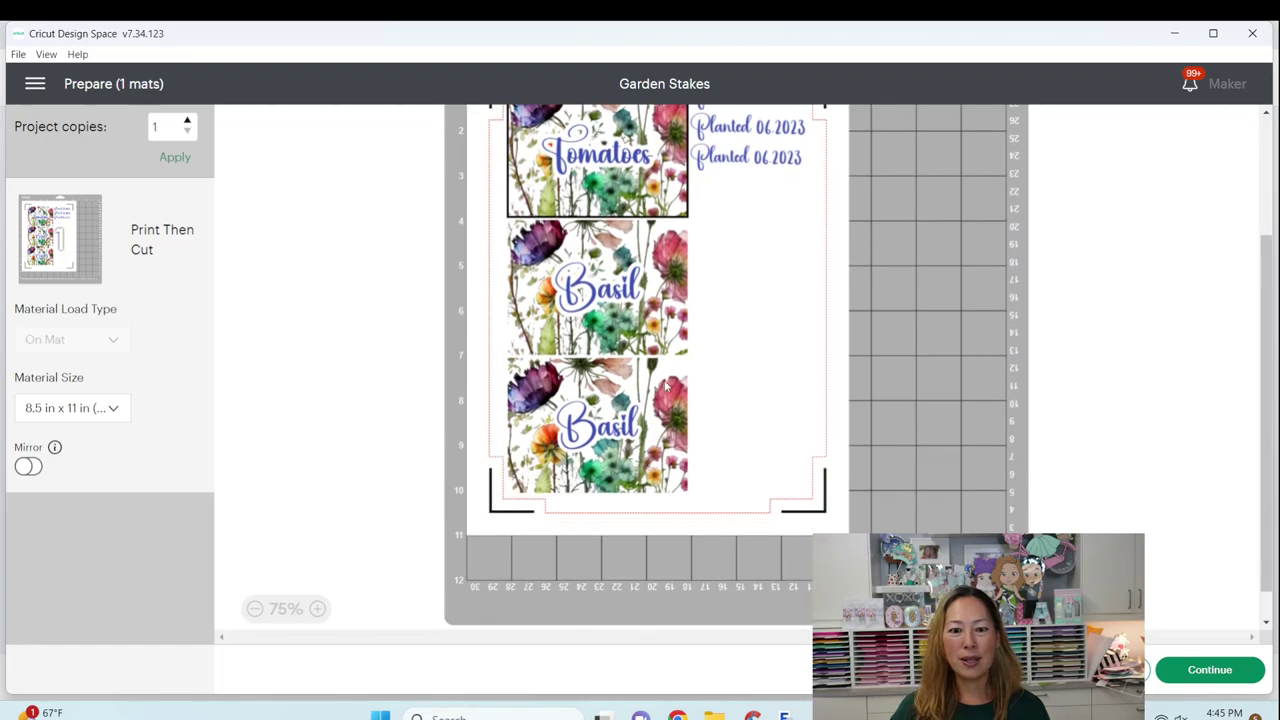
scroll(620, 258, up, 2)
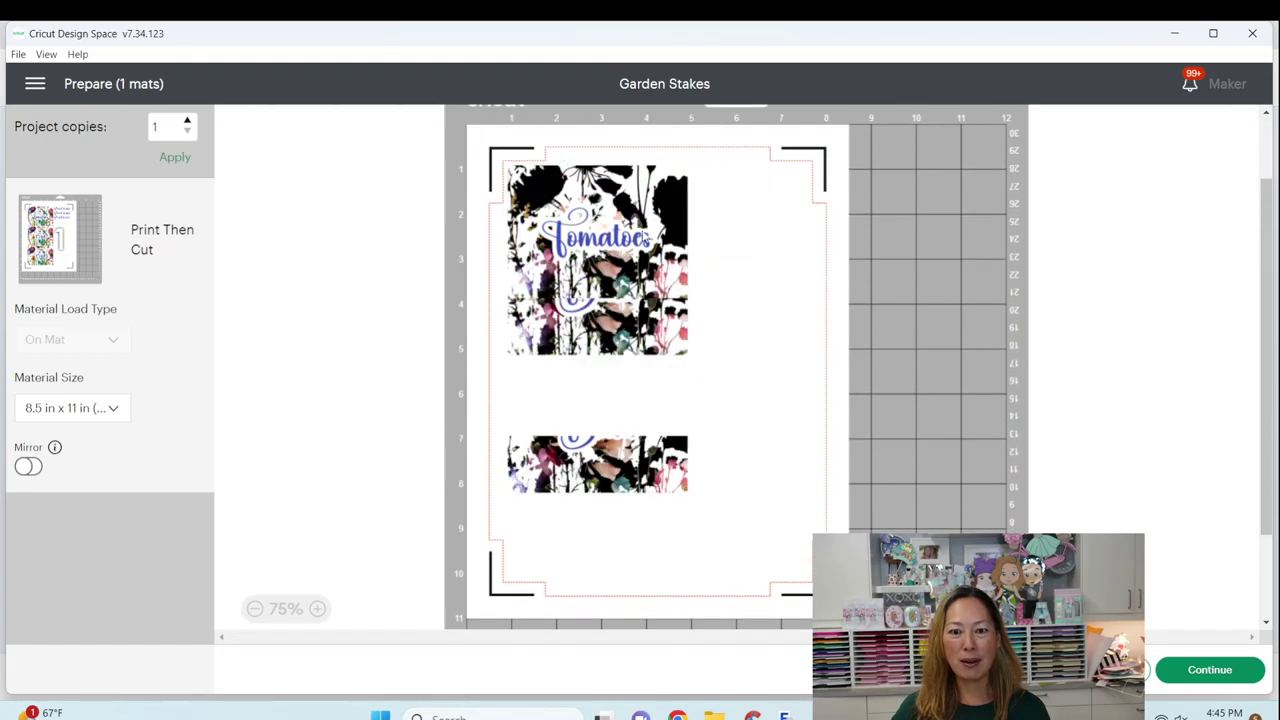
Position the Planted 06.2023 date labels beside the Tomatoes stake and both Basil stakes
click(621, 256)
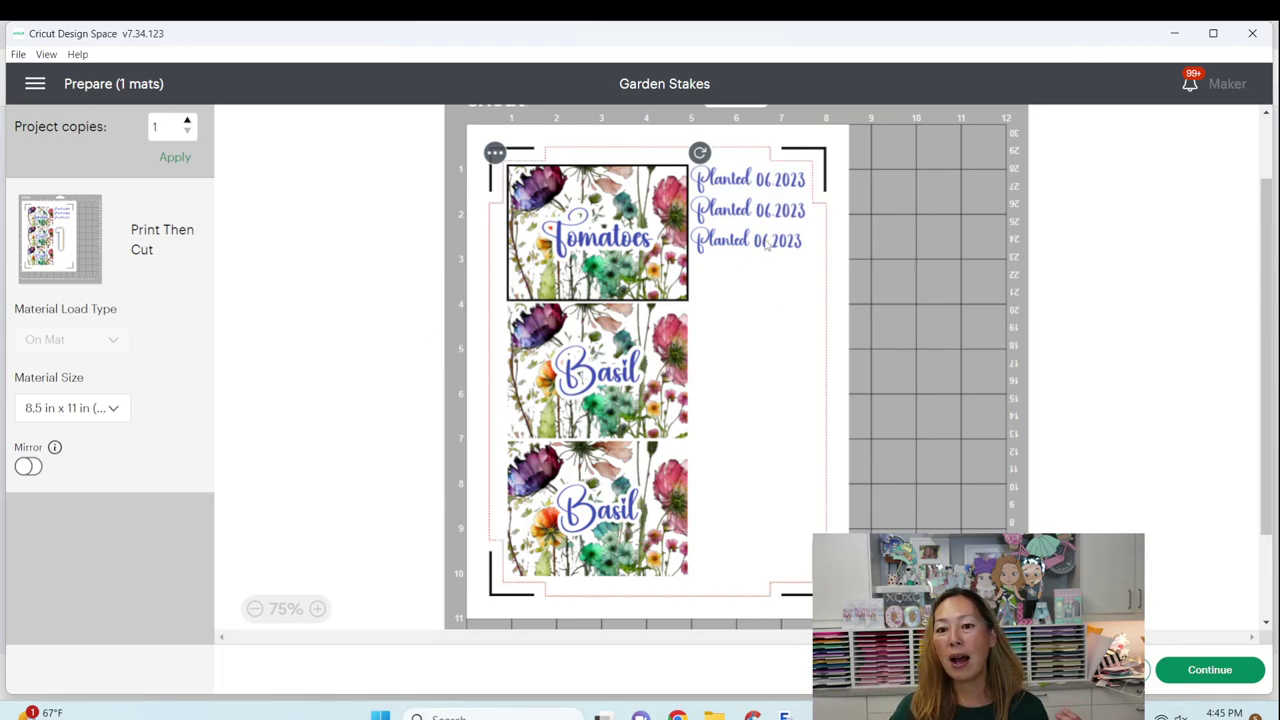
click(768, 250)
drag(768, 250, 784, 515)
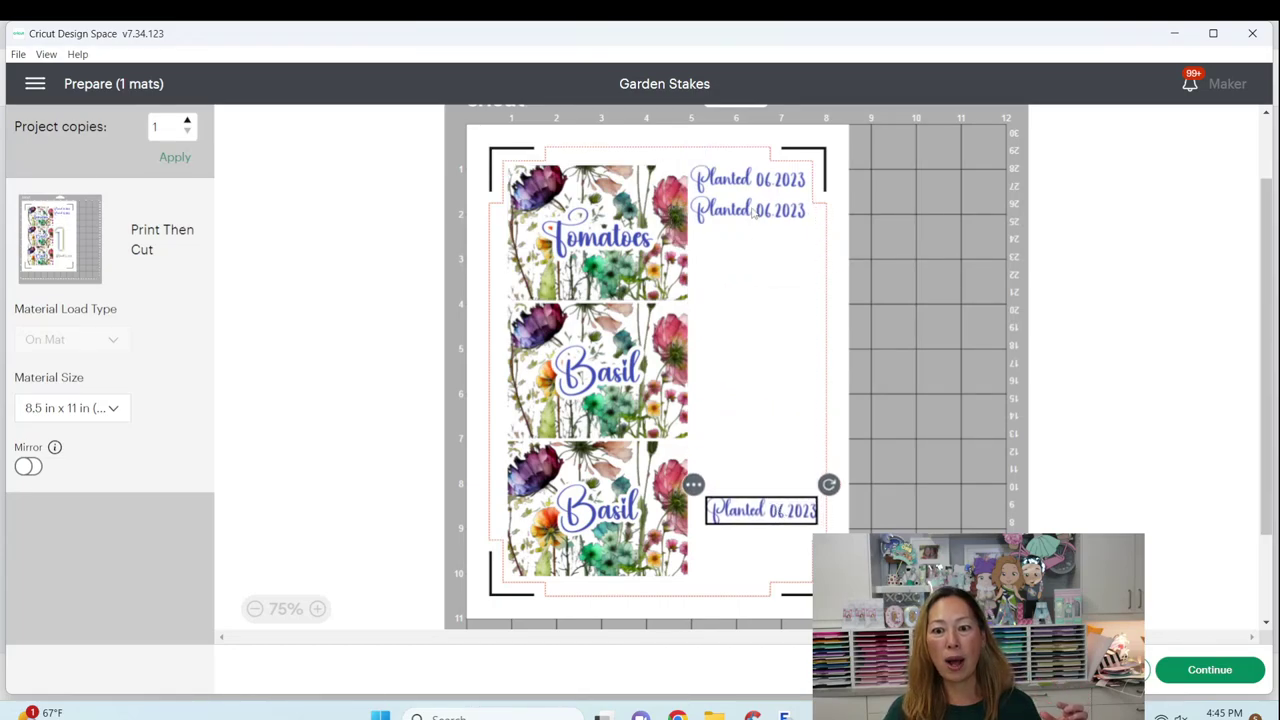
drag(760, 212, 781, 390)
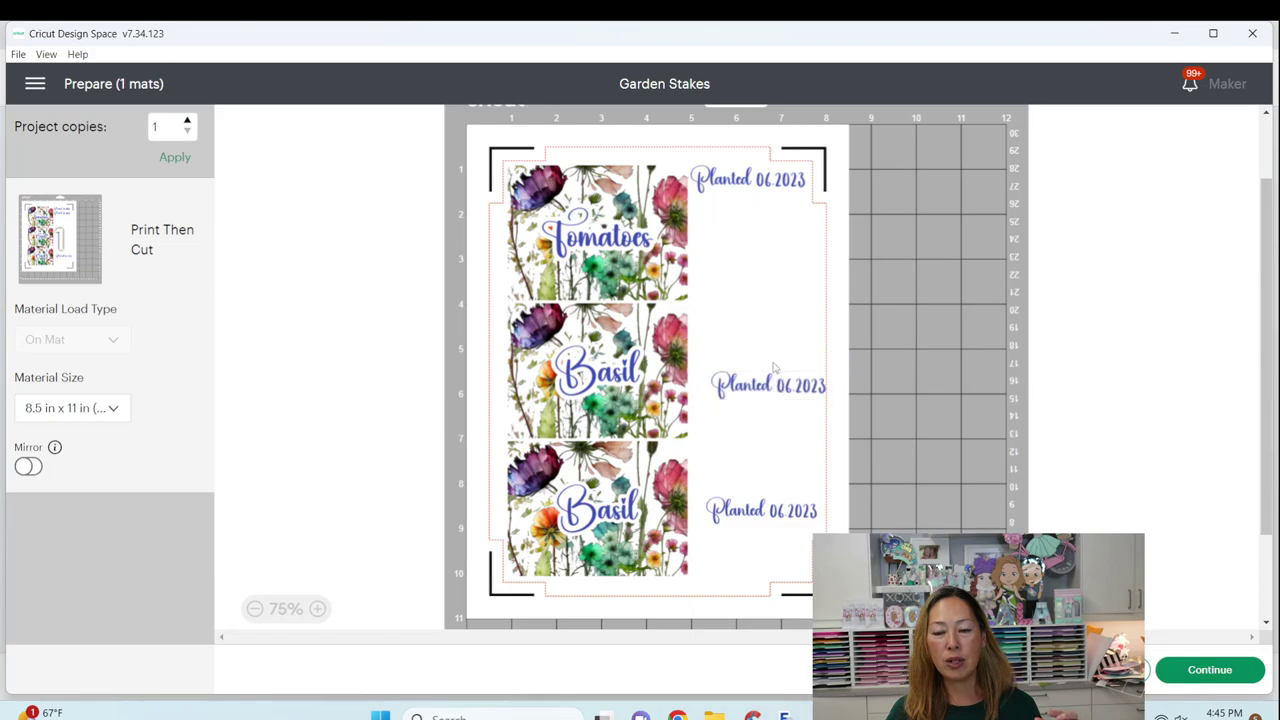
drag(760, 180, 771, 283)
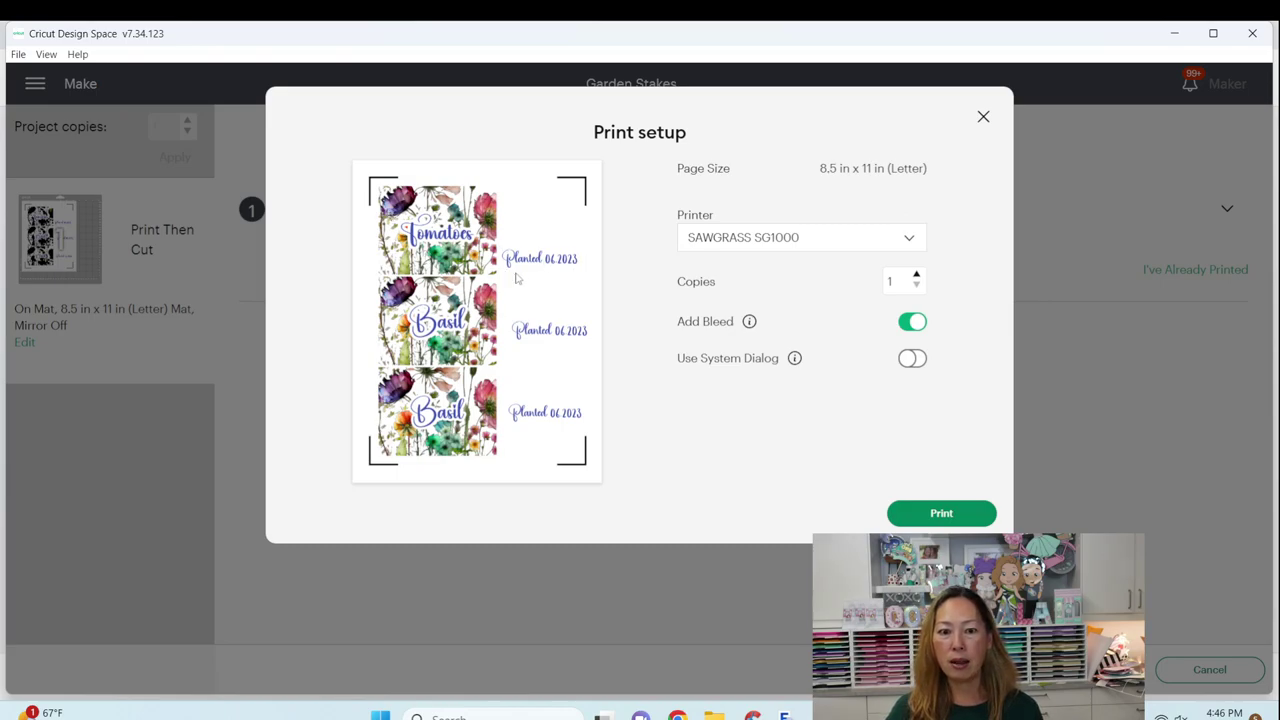
Choose Sawgrass Print Manager as the printer and switch Add Bleed off
click(815, 231)
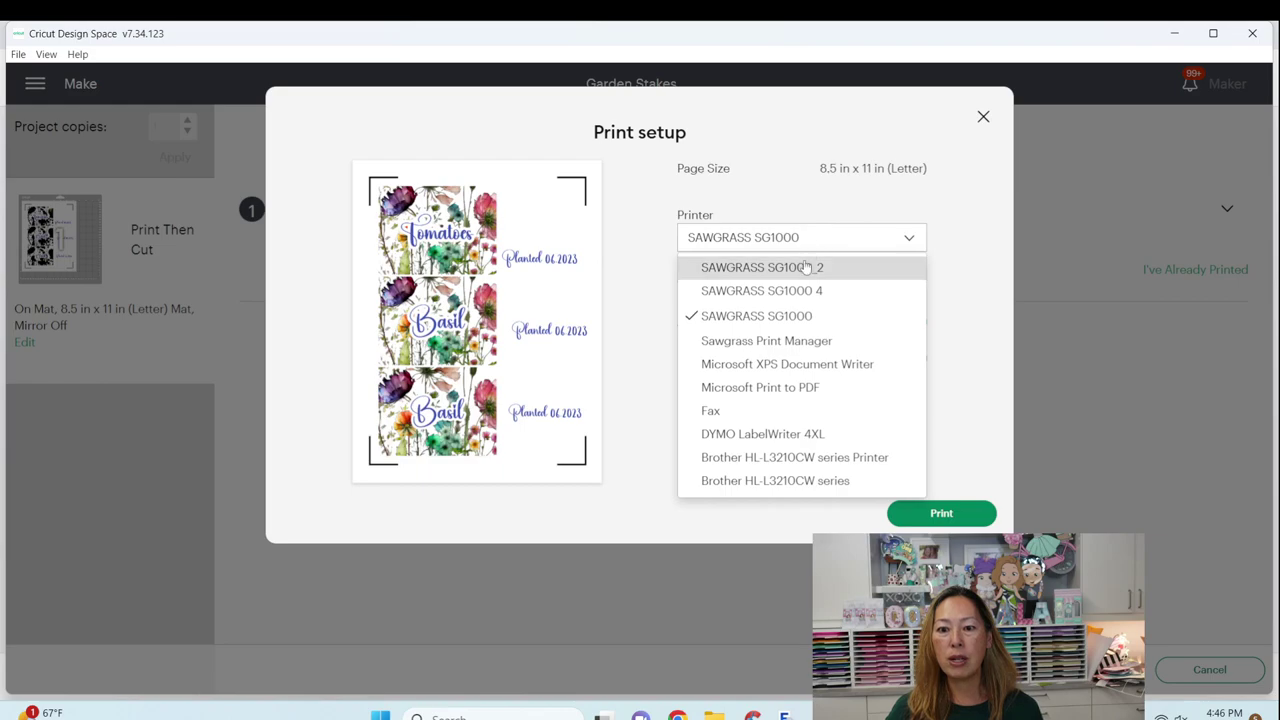
click(804, 340)
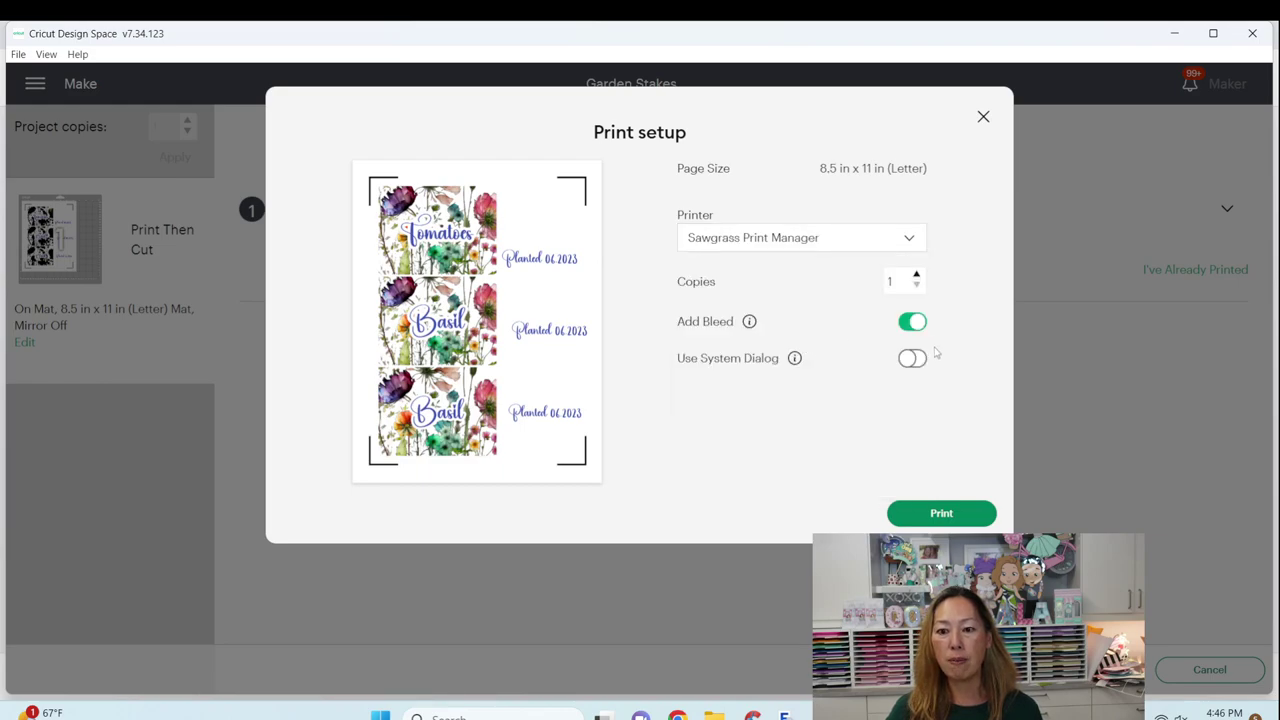
click(908, 325)
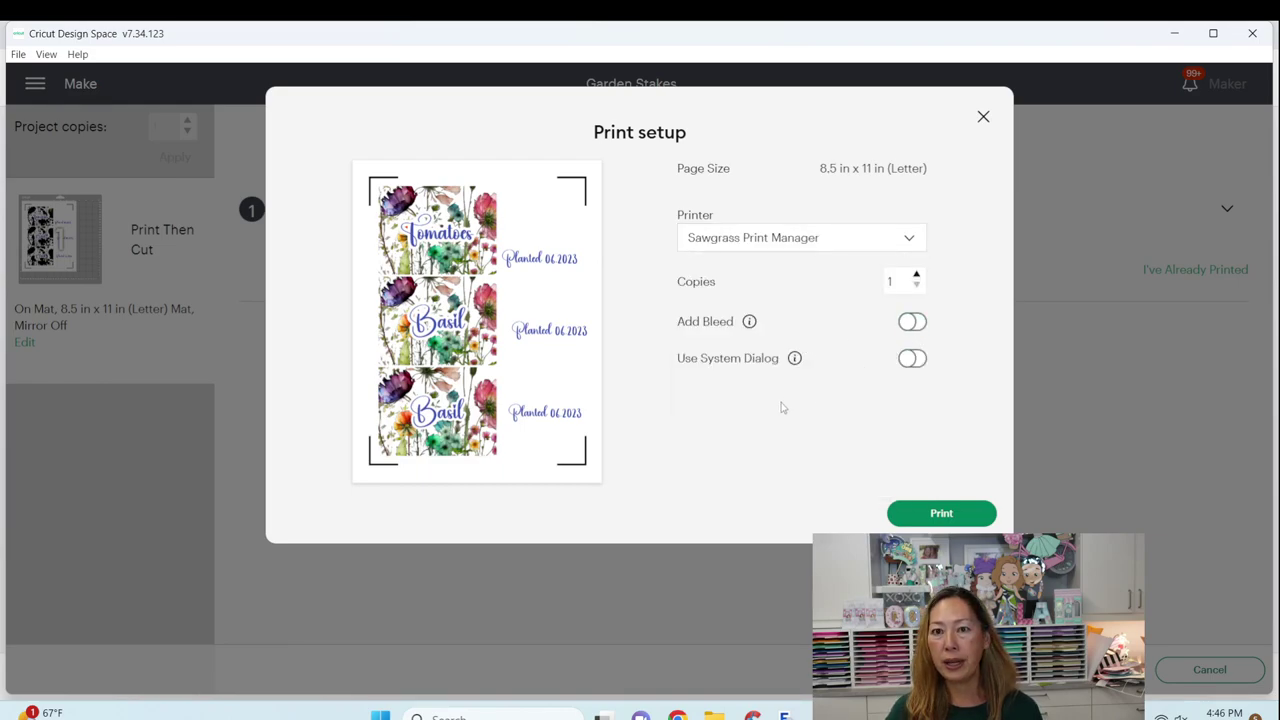